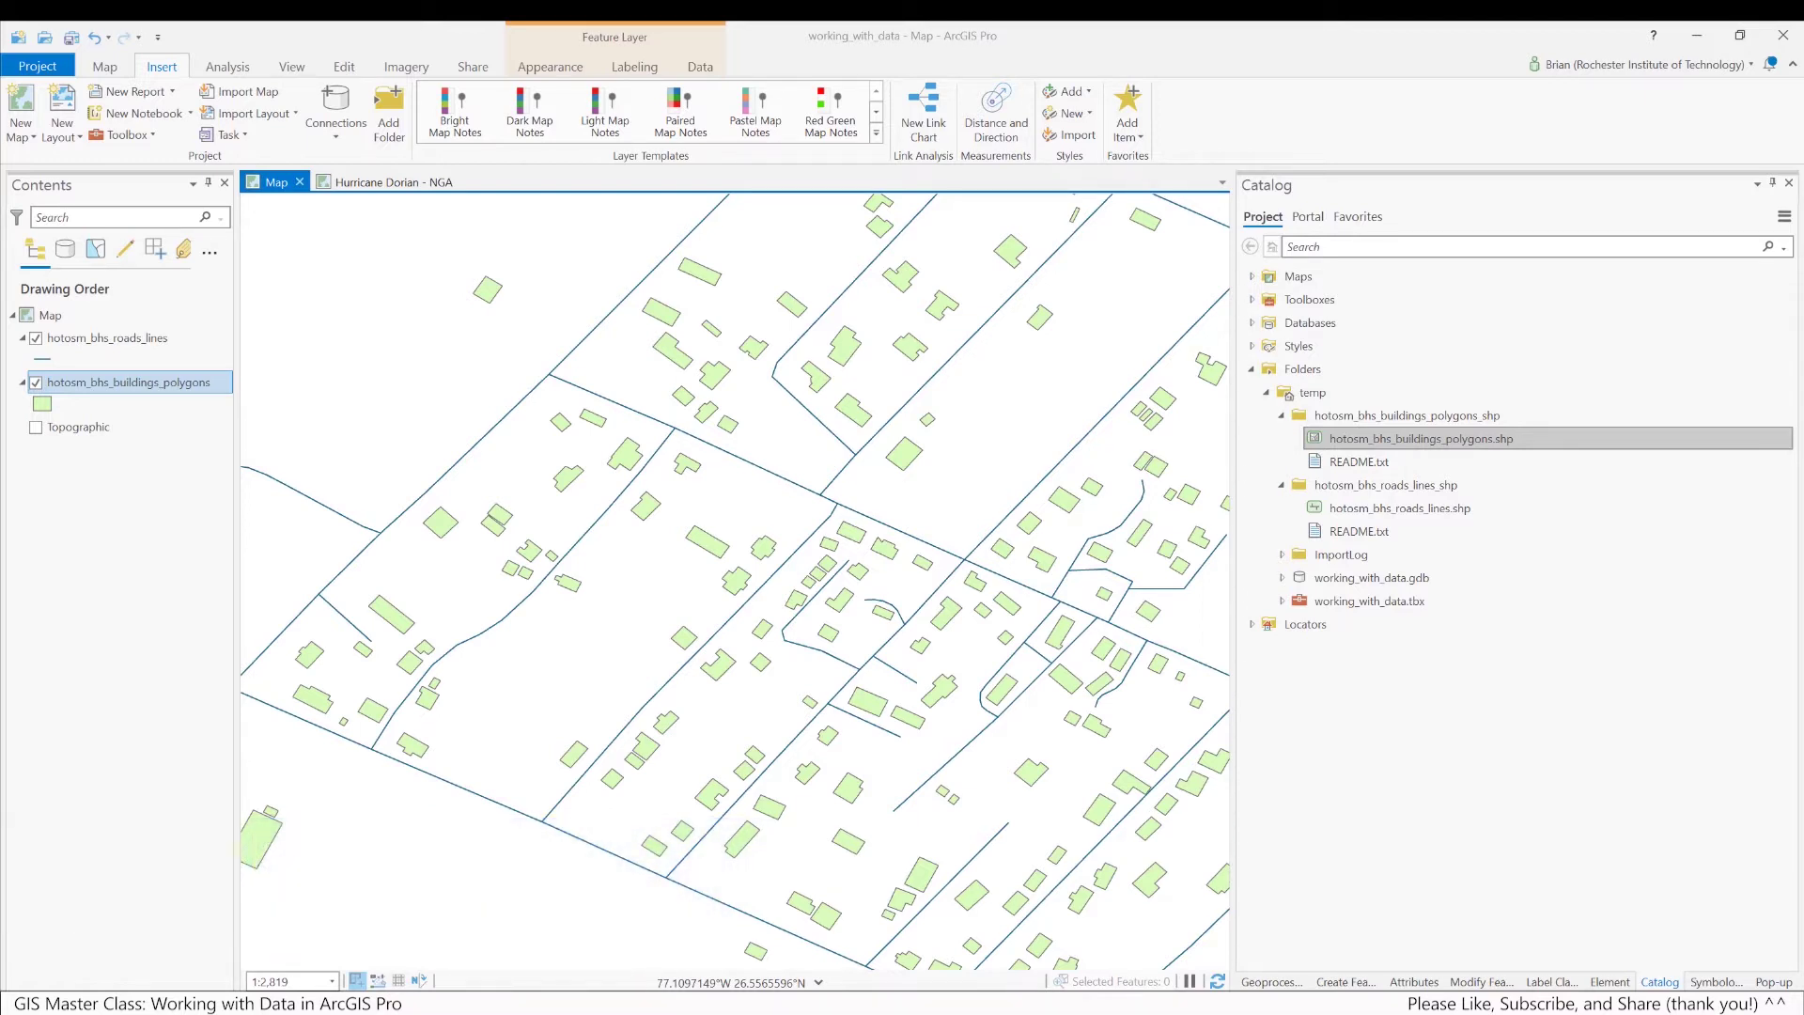
# Switch to the NOAA Hurricane DORIAN Imagery map in Chrome and pan toward the coastline
pyautogui.hotkey('alt', 'Tab')
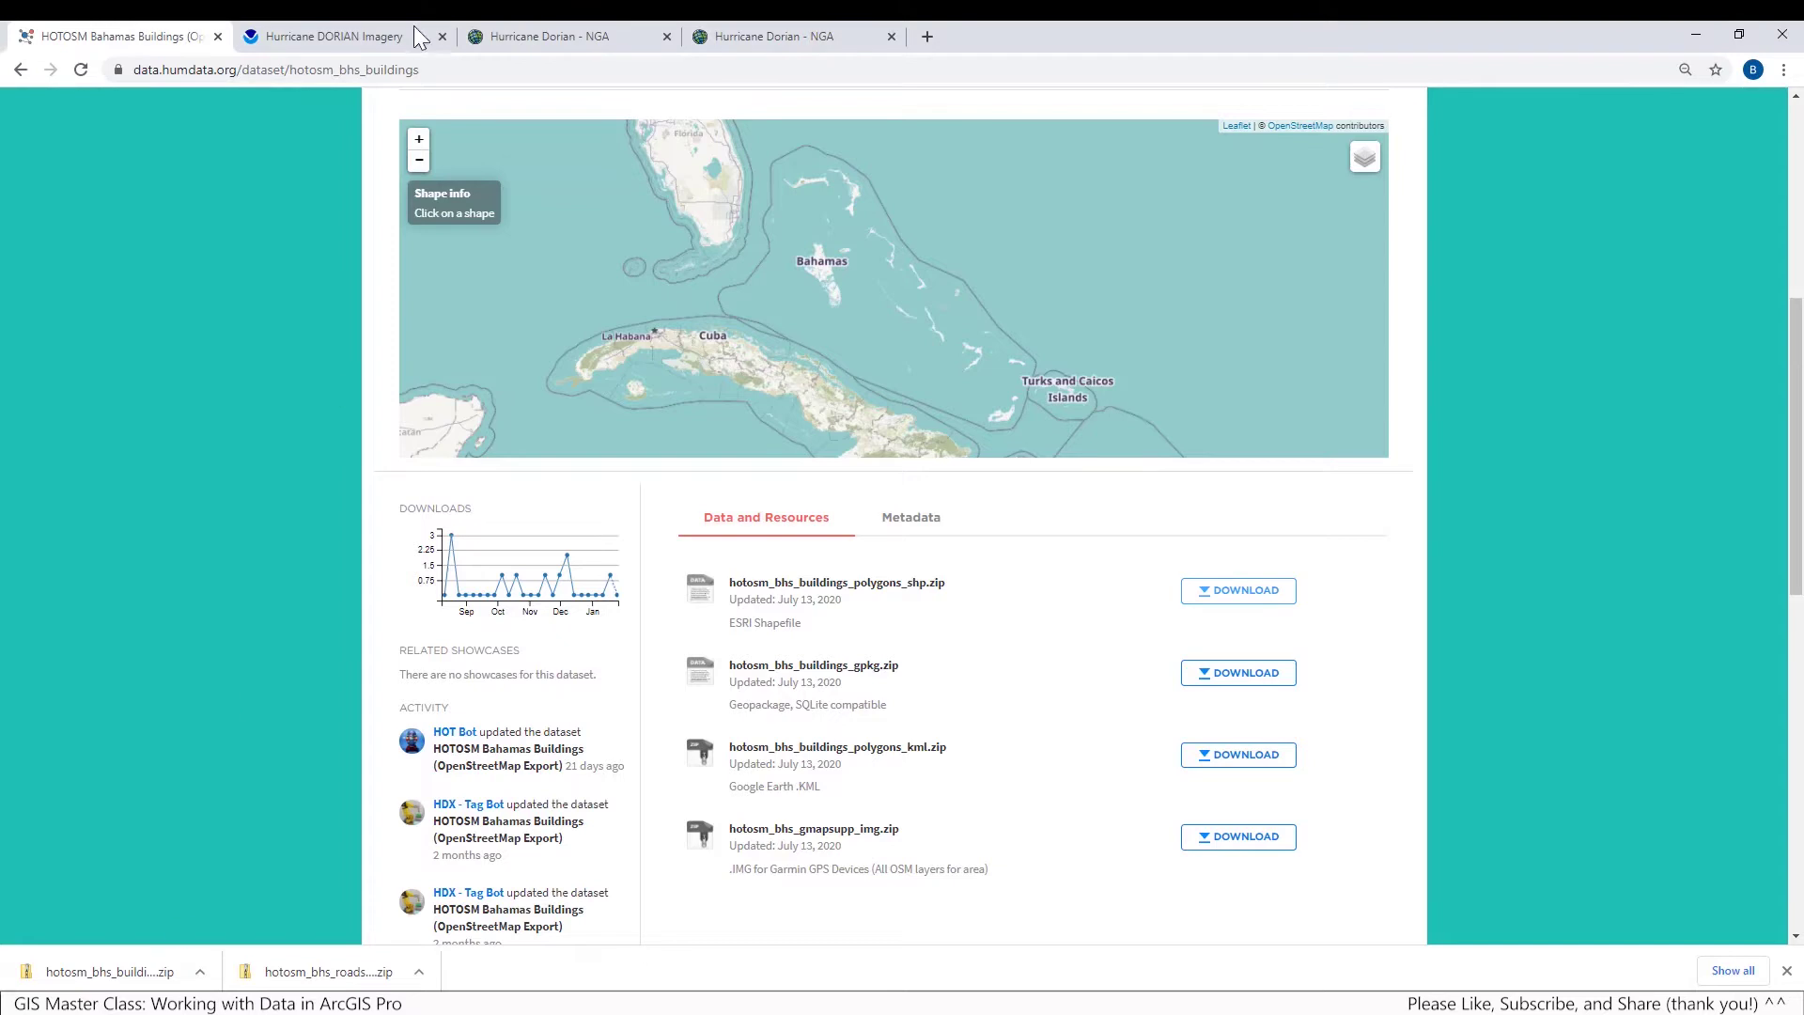
pyautogui.click(381, 30)
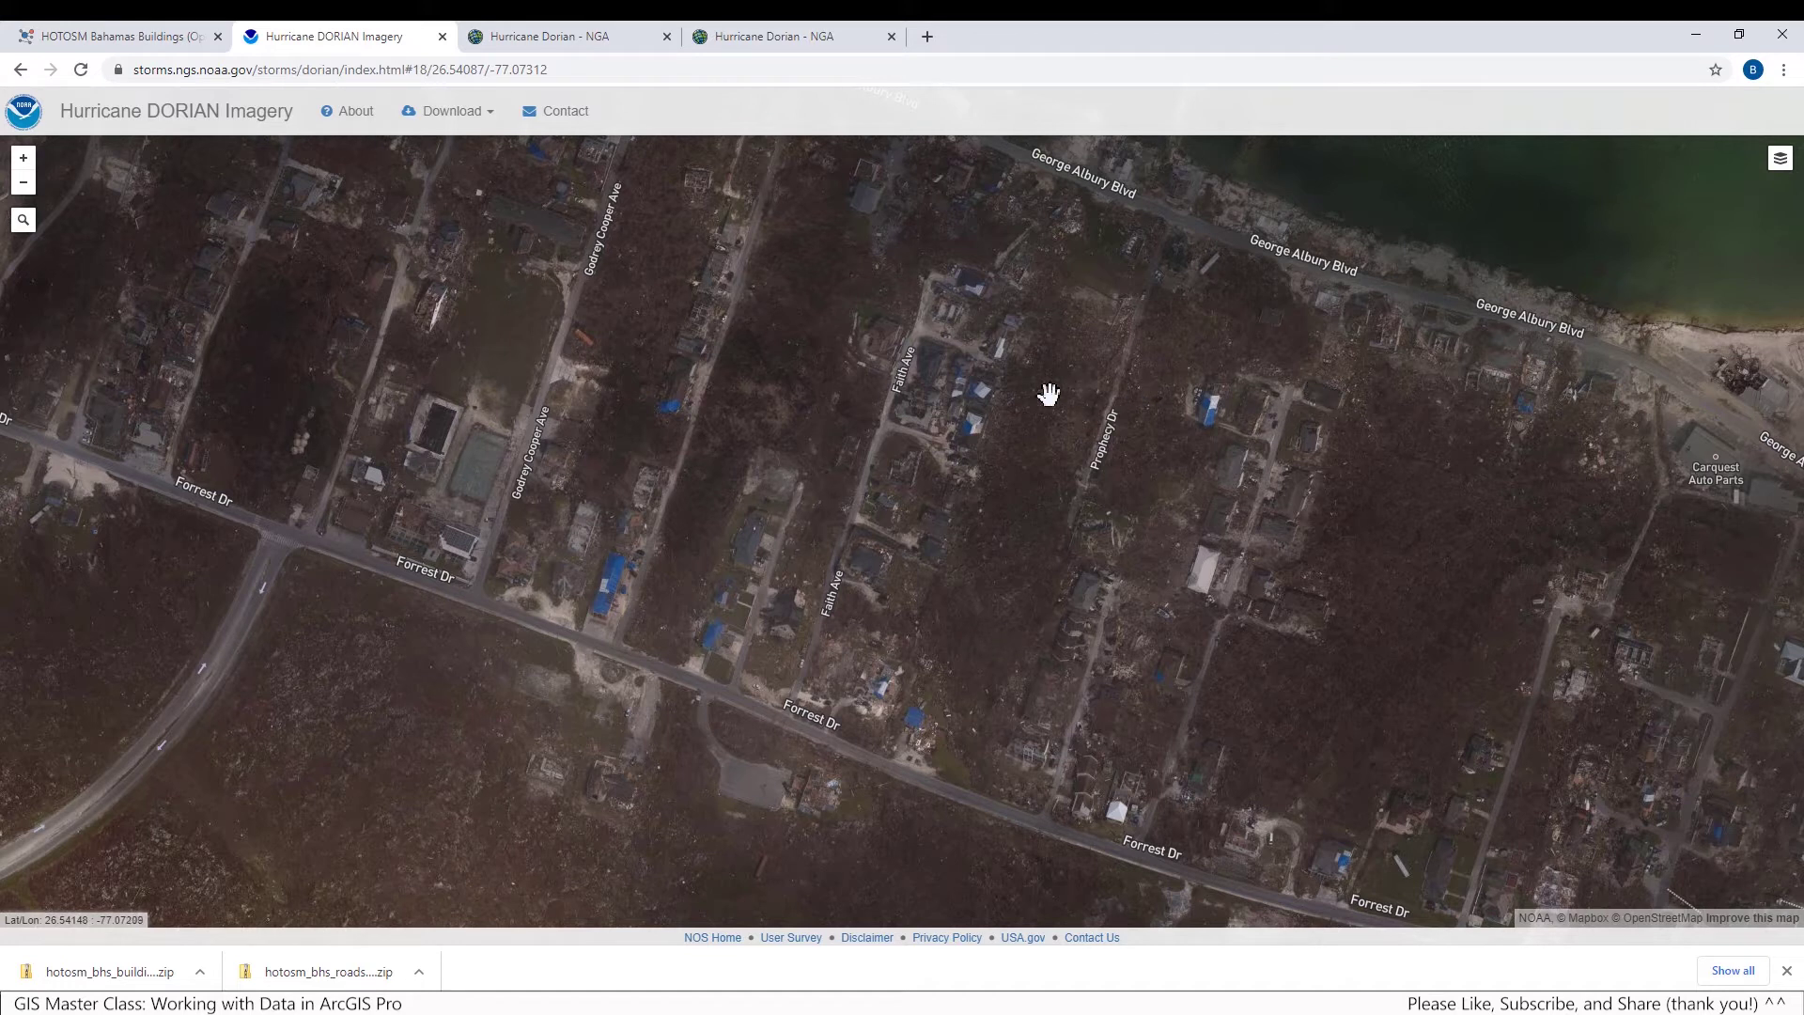
pyautogui.scroll(-1, 940, 385)
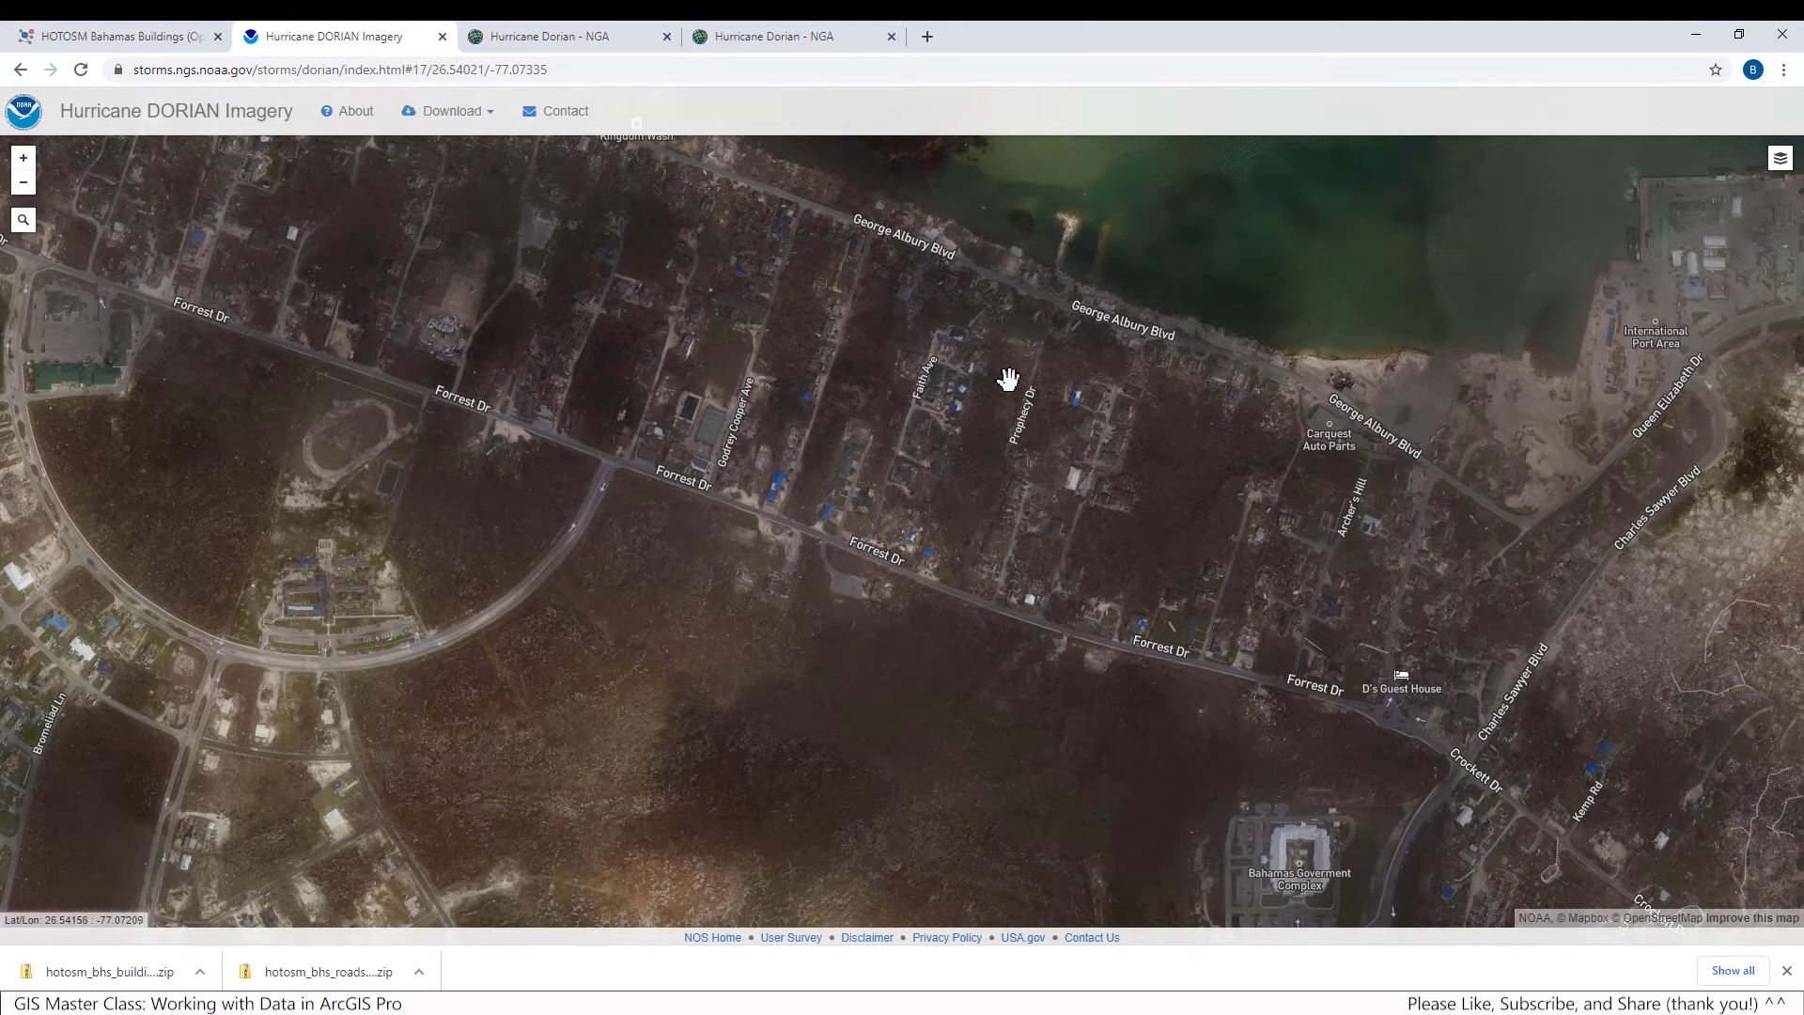
pyautogui.moveTo(990, 374); pyautogui.dragTo(947, 539)
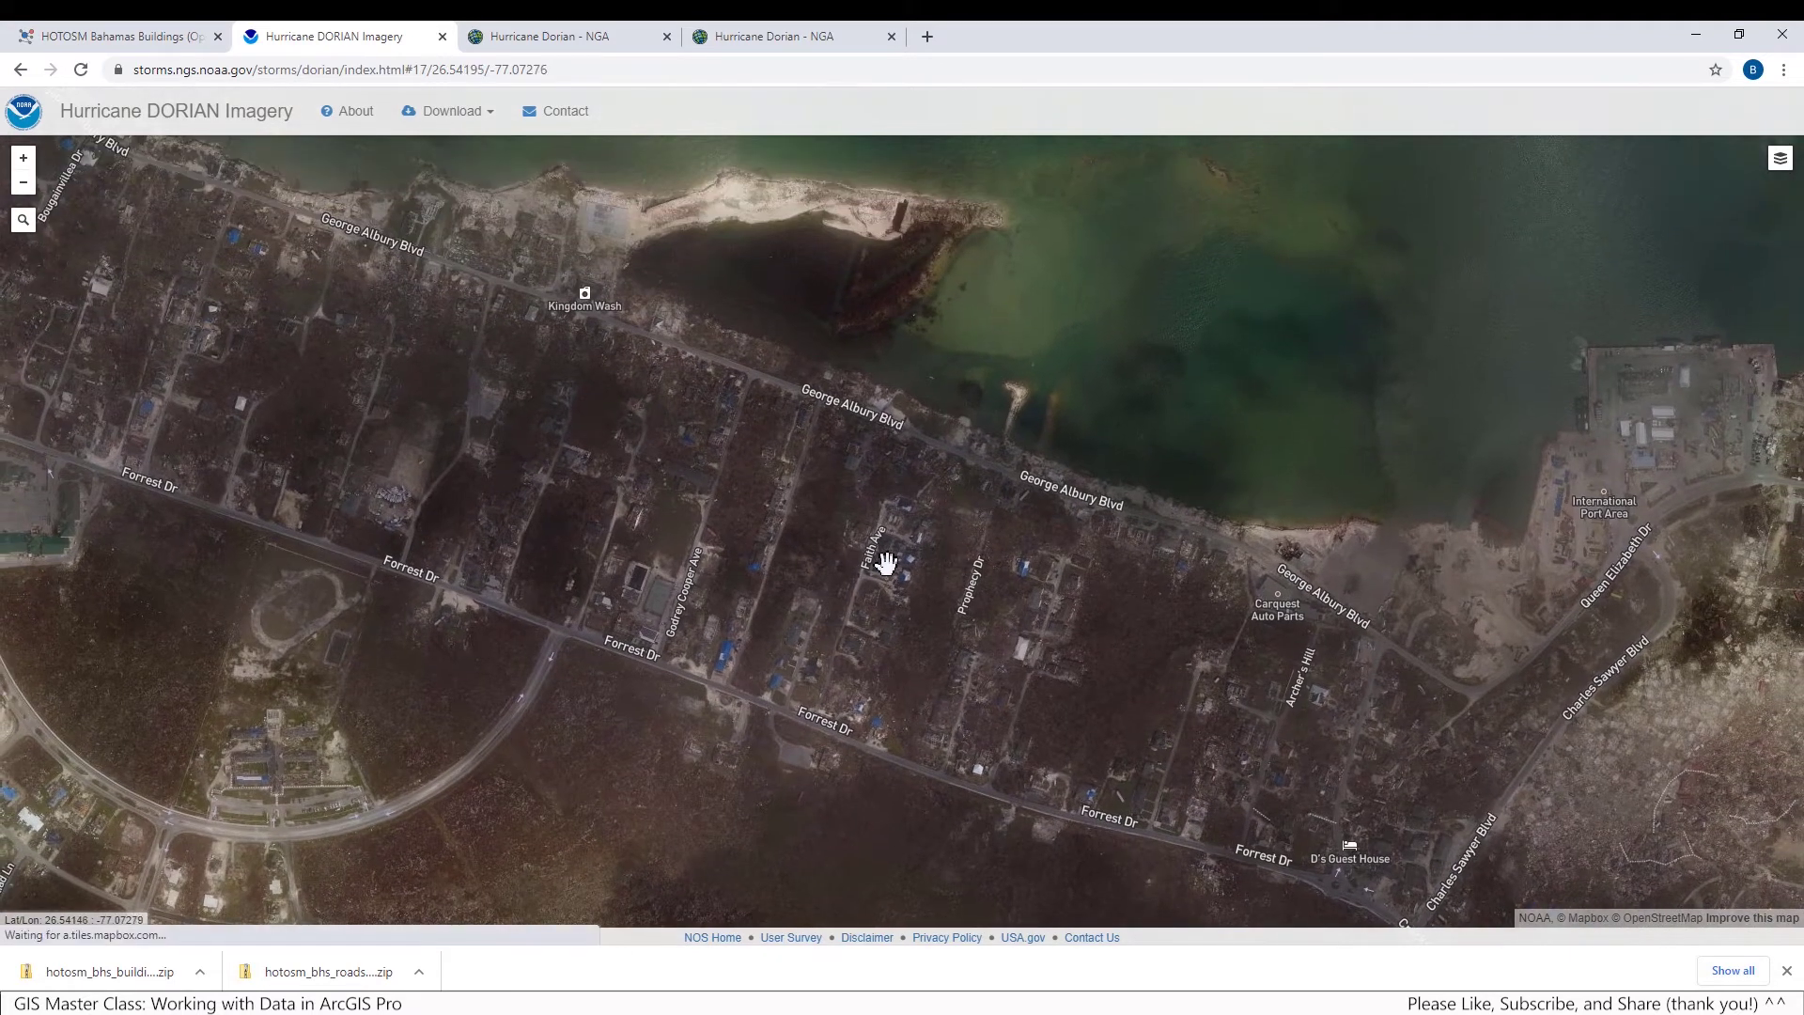
# Zoom in close on the blue-tarped, storm-damaged houses just off Forrest Dr
pyautogui.scroll(1, 845, 644)
pyautogui.moveTo(840, 651); pyautogui.dragTo(861, 501)
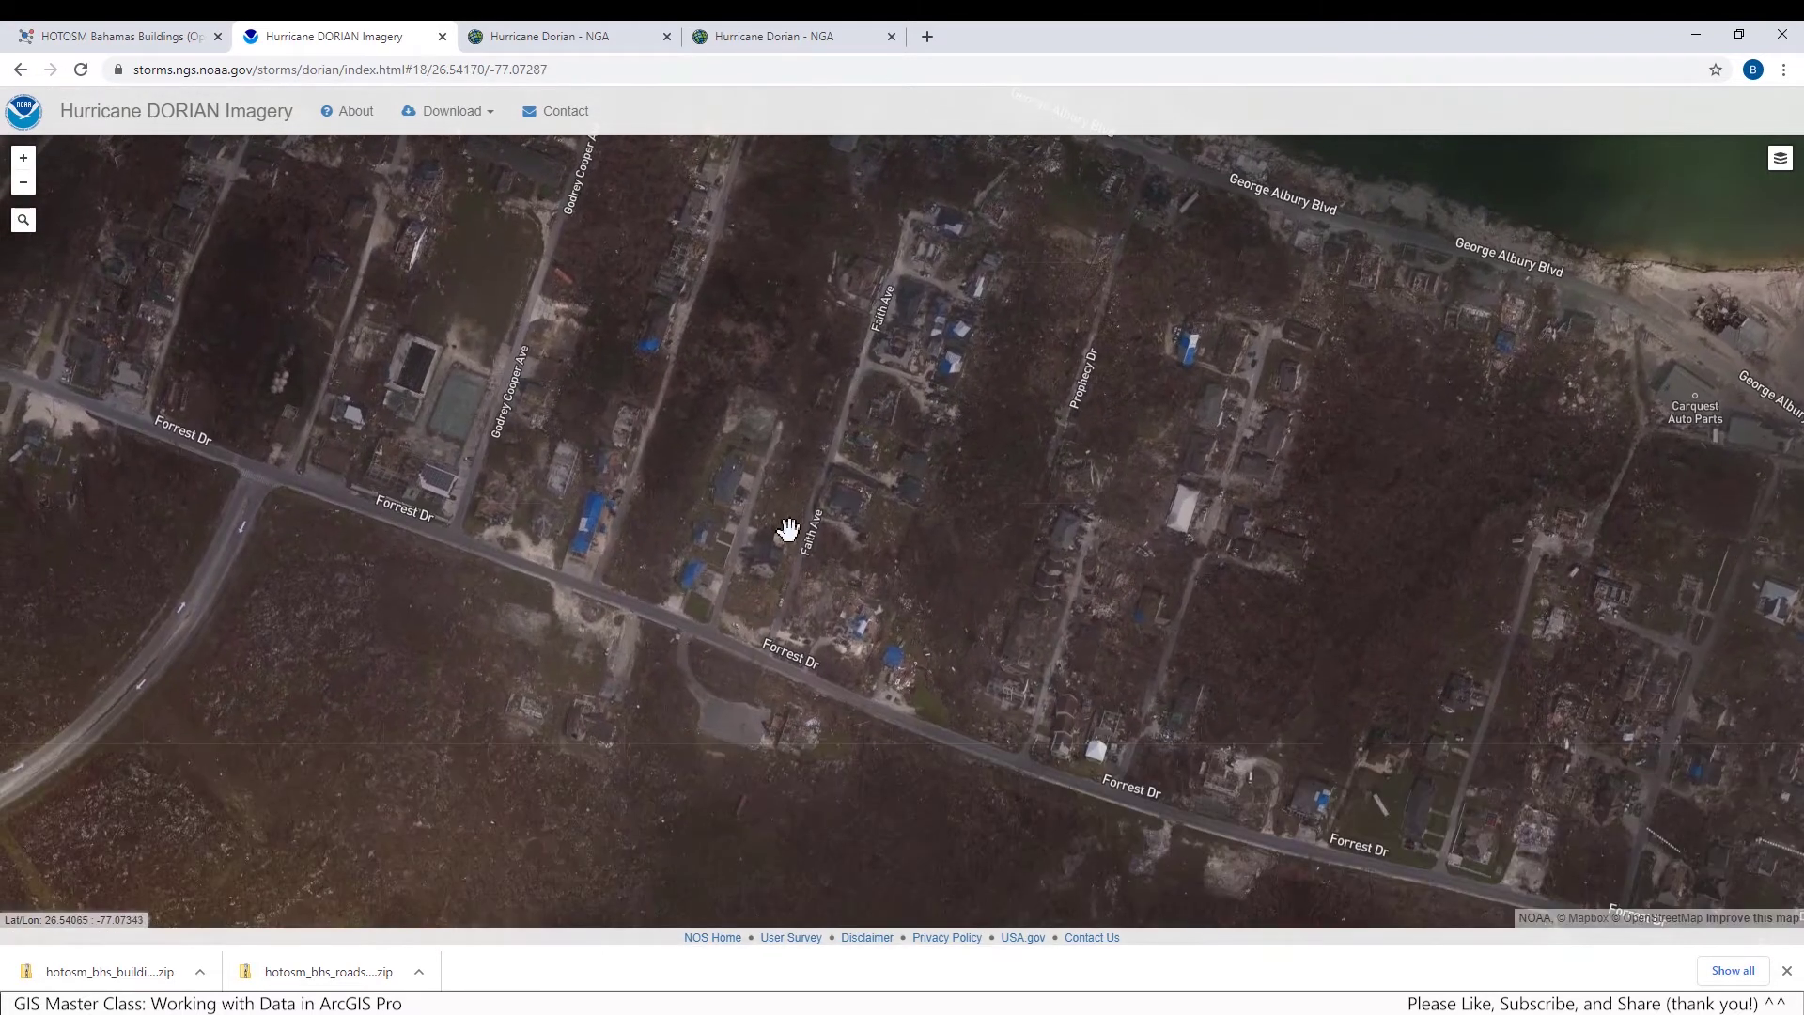
pyautogui.scroll(1, 708, 516)
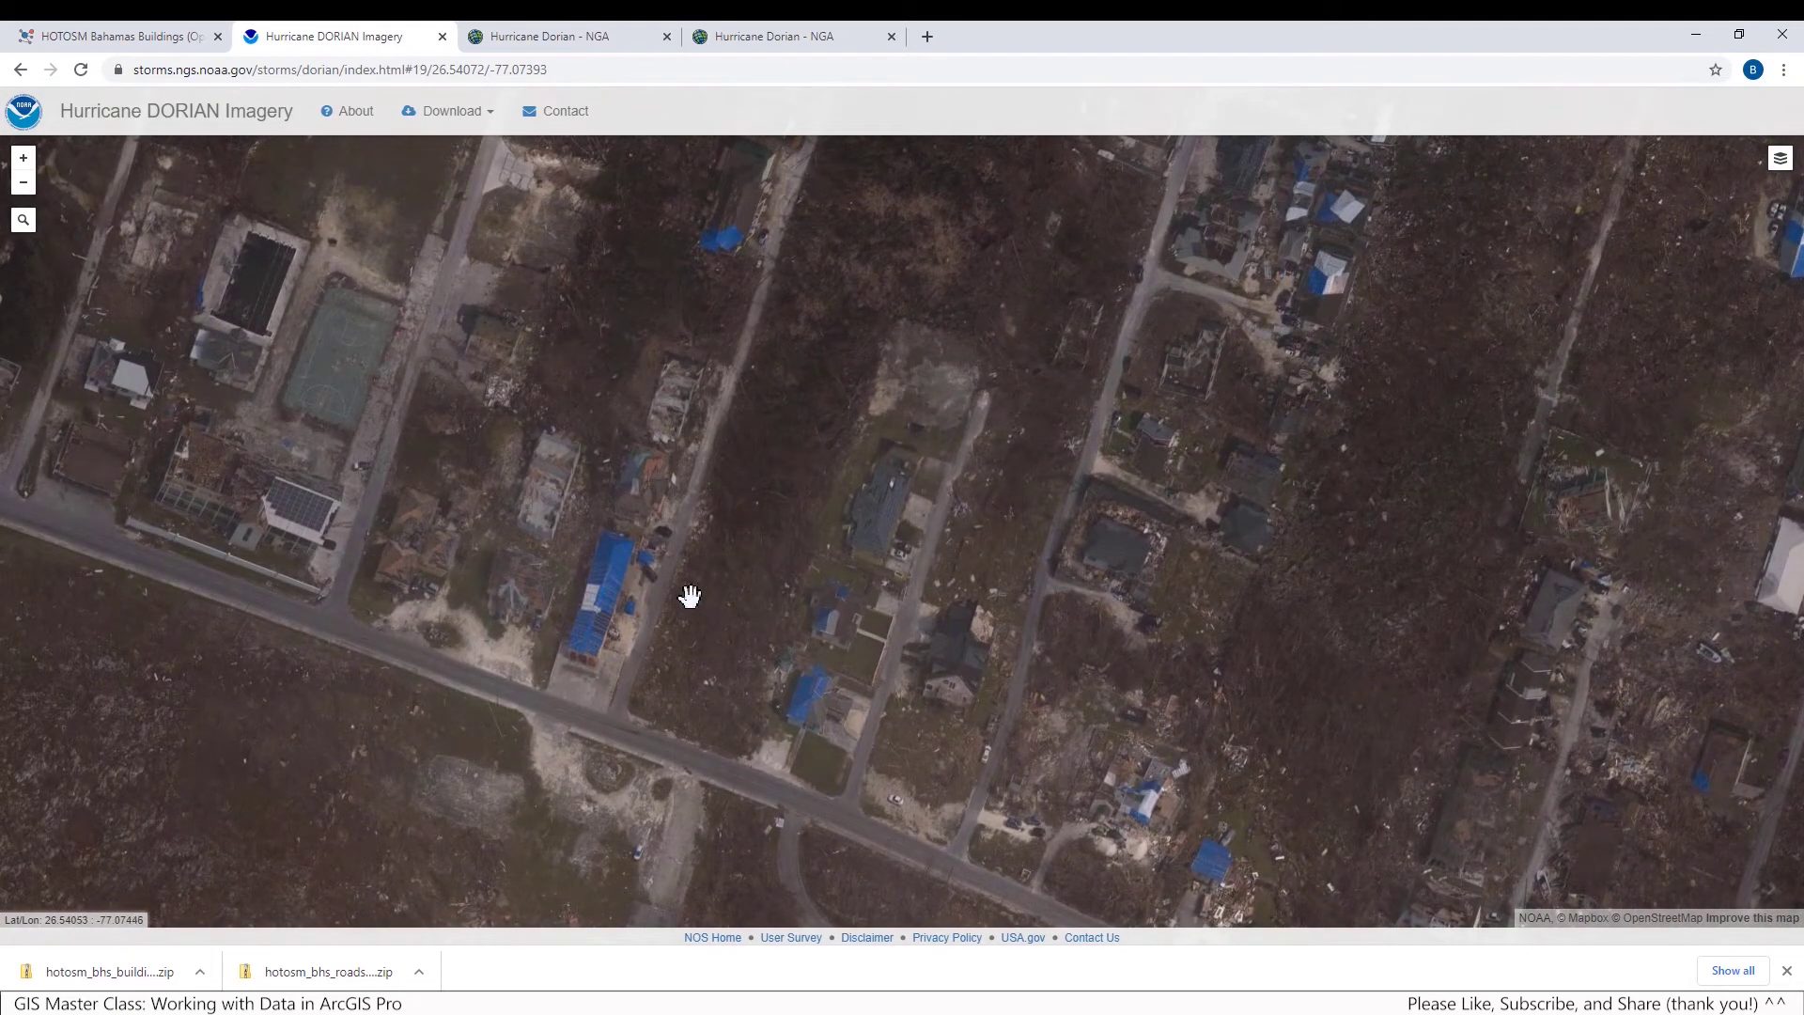
pyautogui.scroll(1, 583, 588)
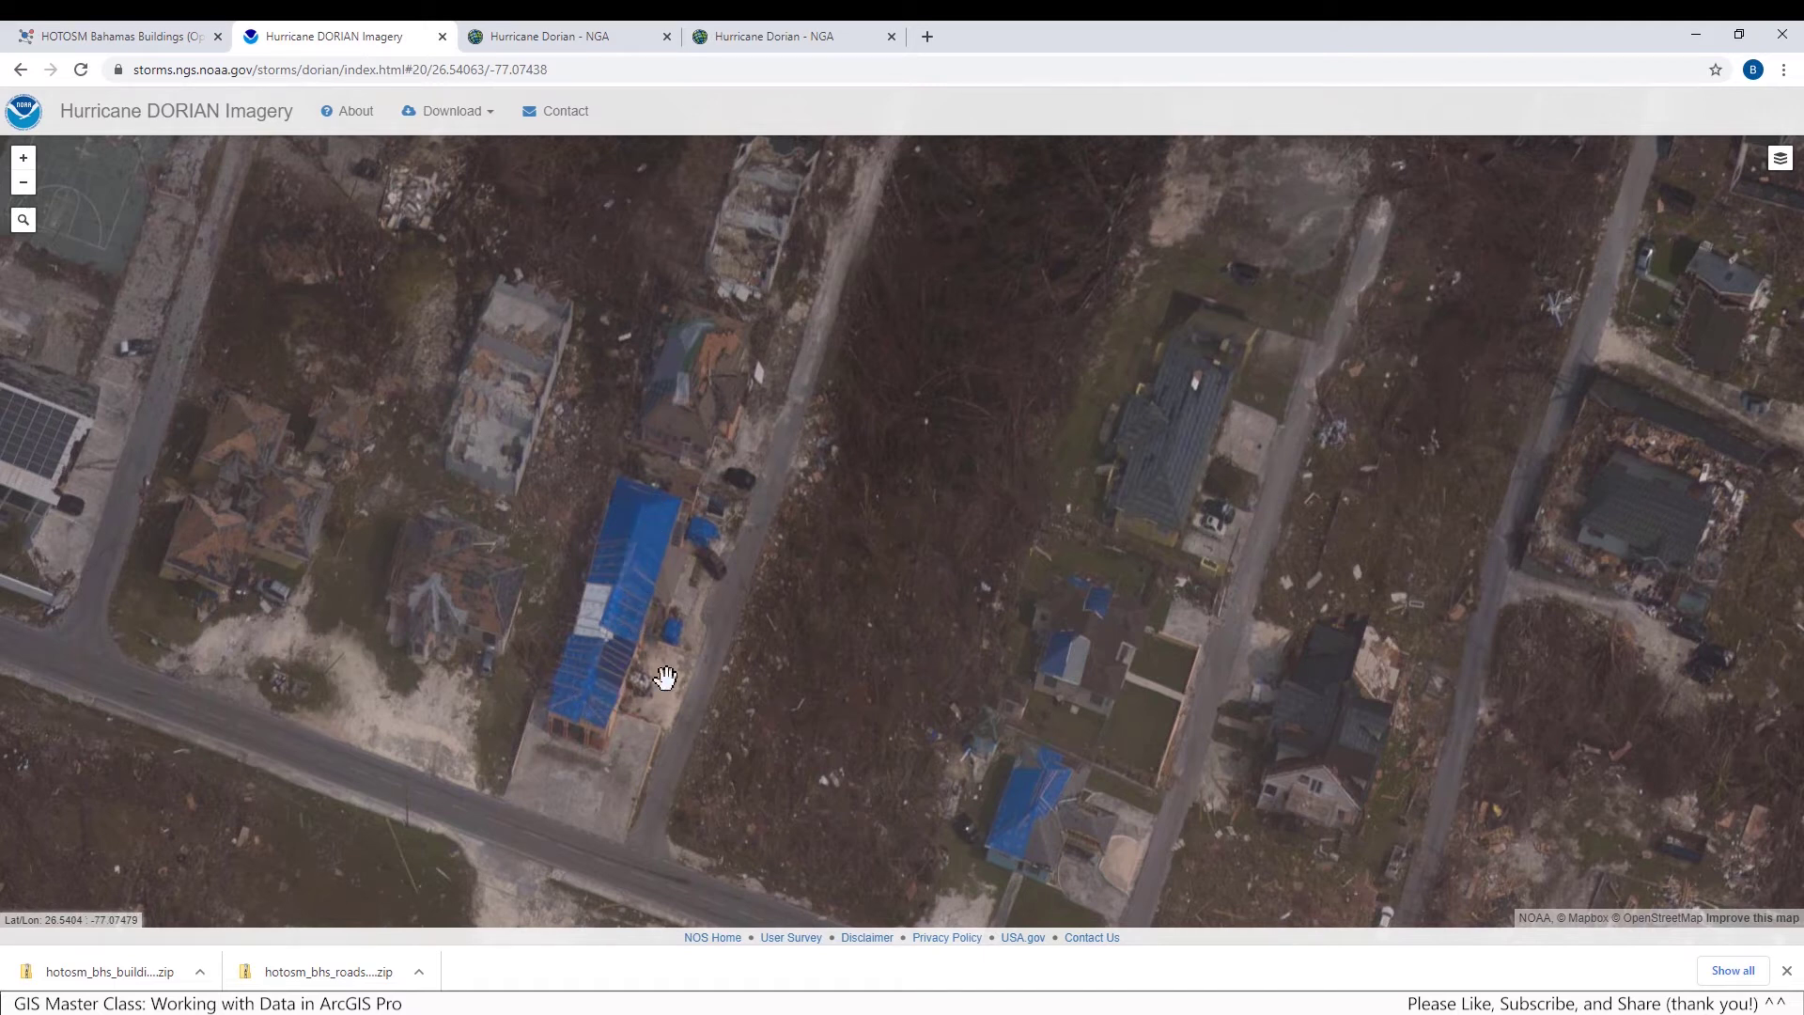
pyautogui.moveTo(781, 672); pyautogui.dragTo(668, 495)
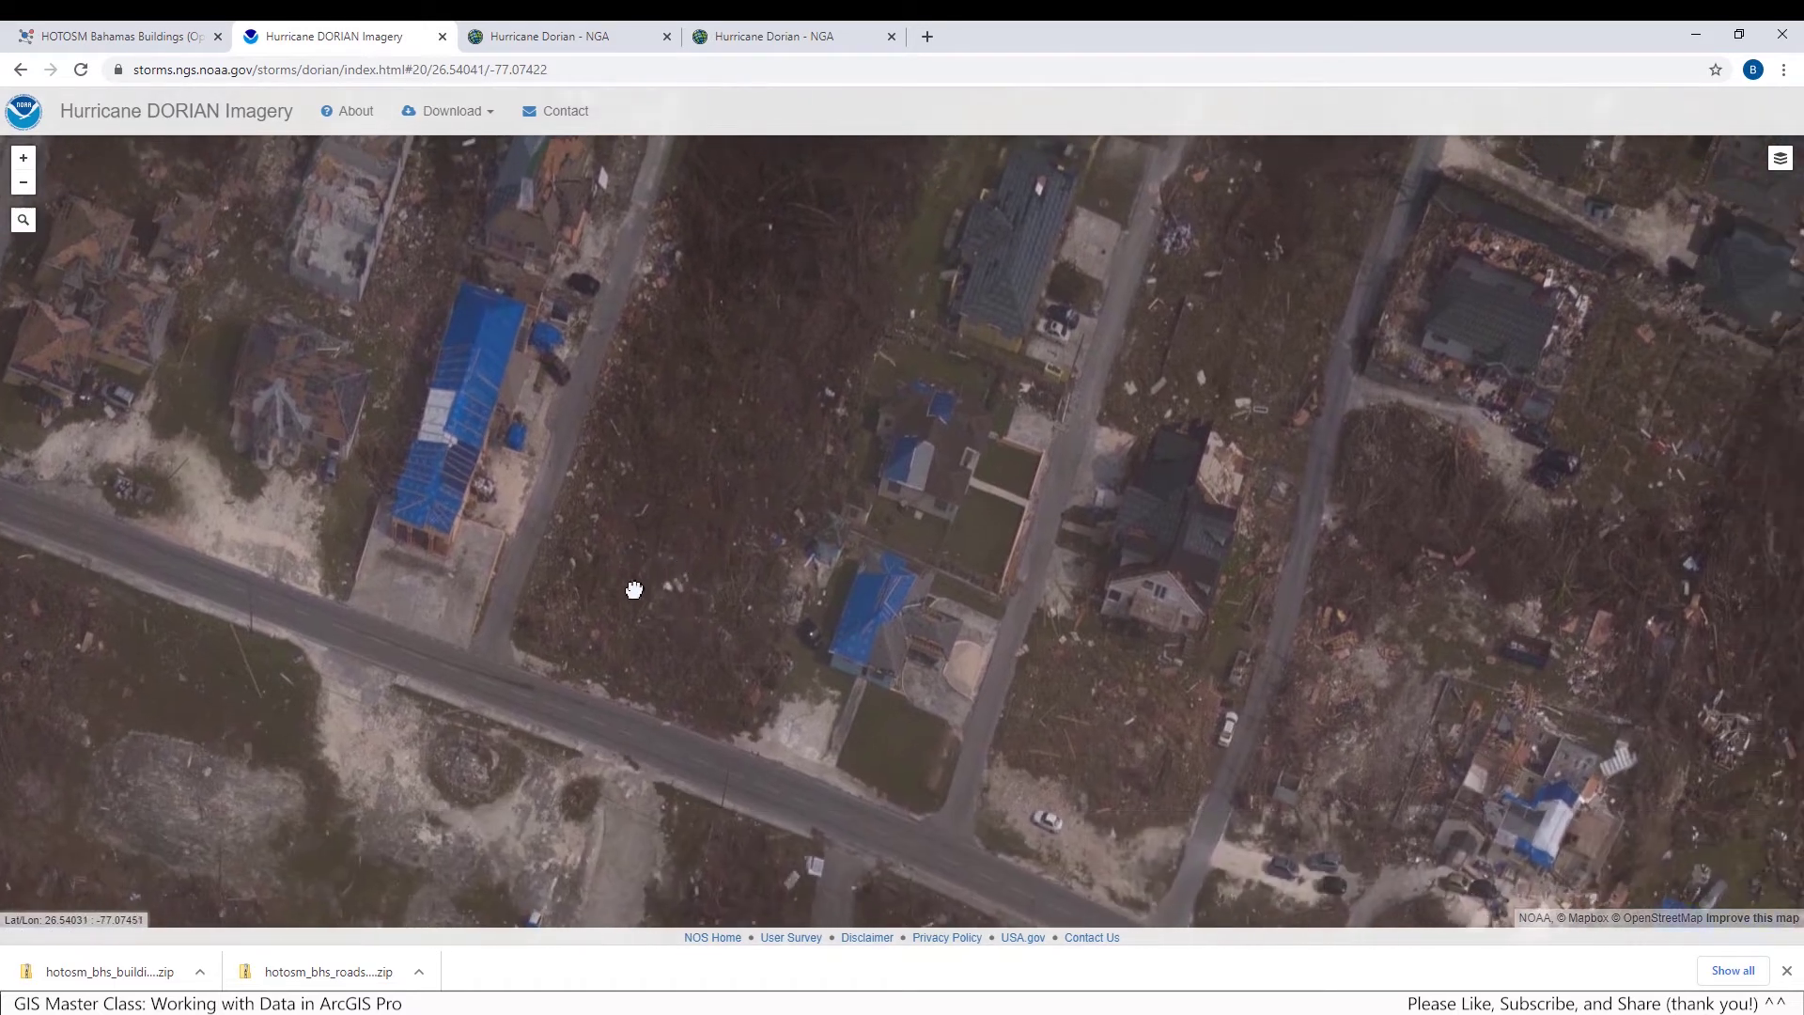
pyautogui.moveTo(632, 592); pyautogui.dragTo(729, 745)
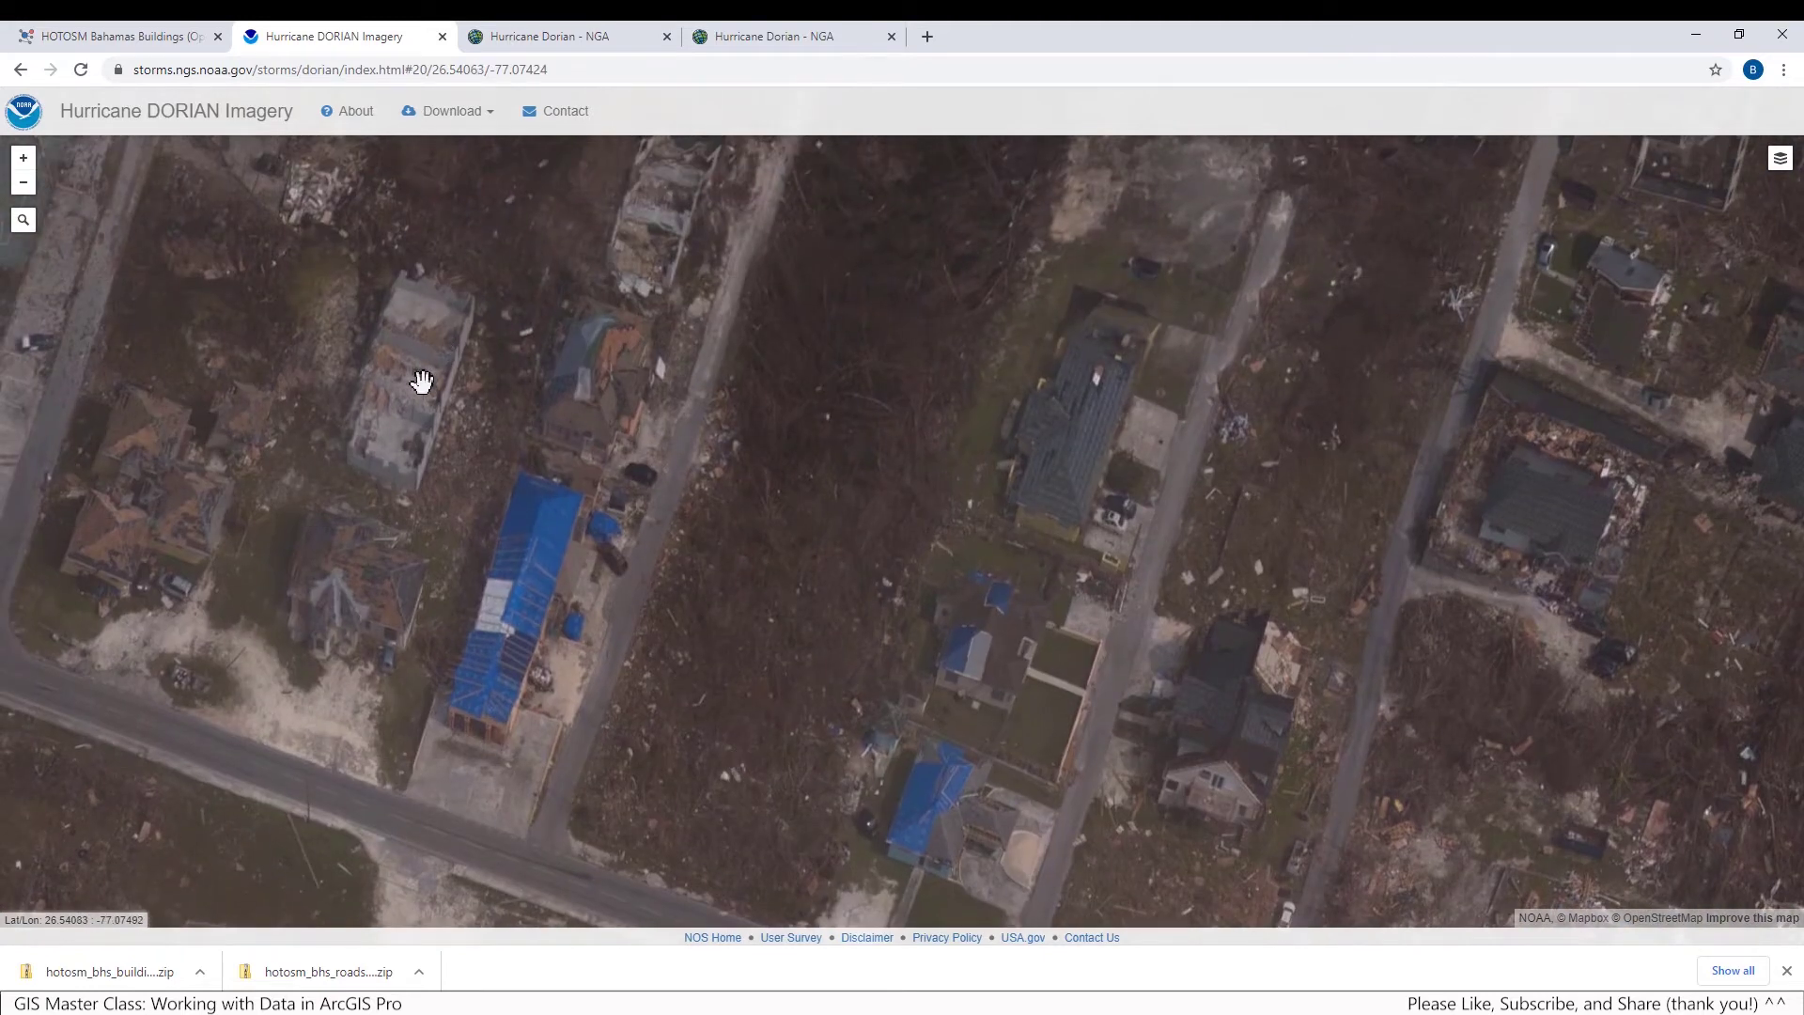
pyautogui.moveTo(842, 604); pyautogui.dragTo(774, 391)
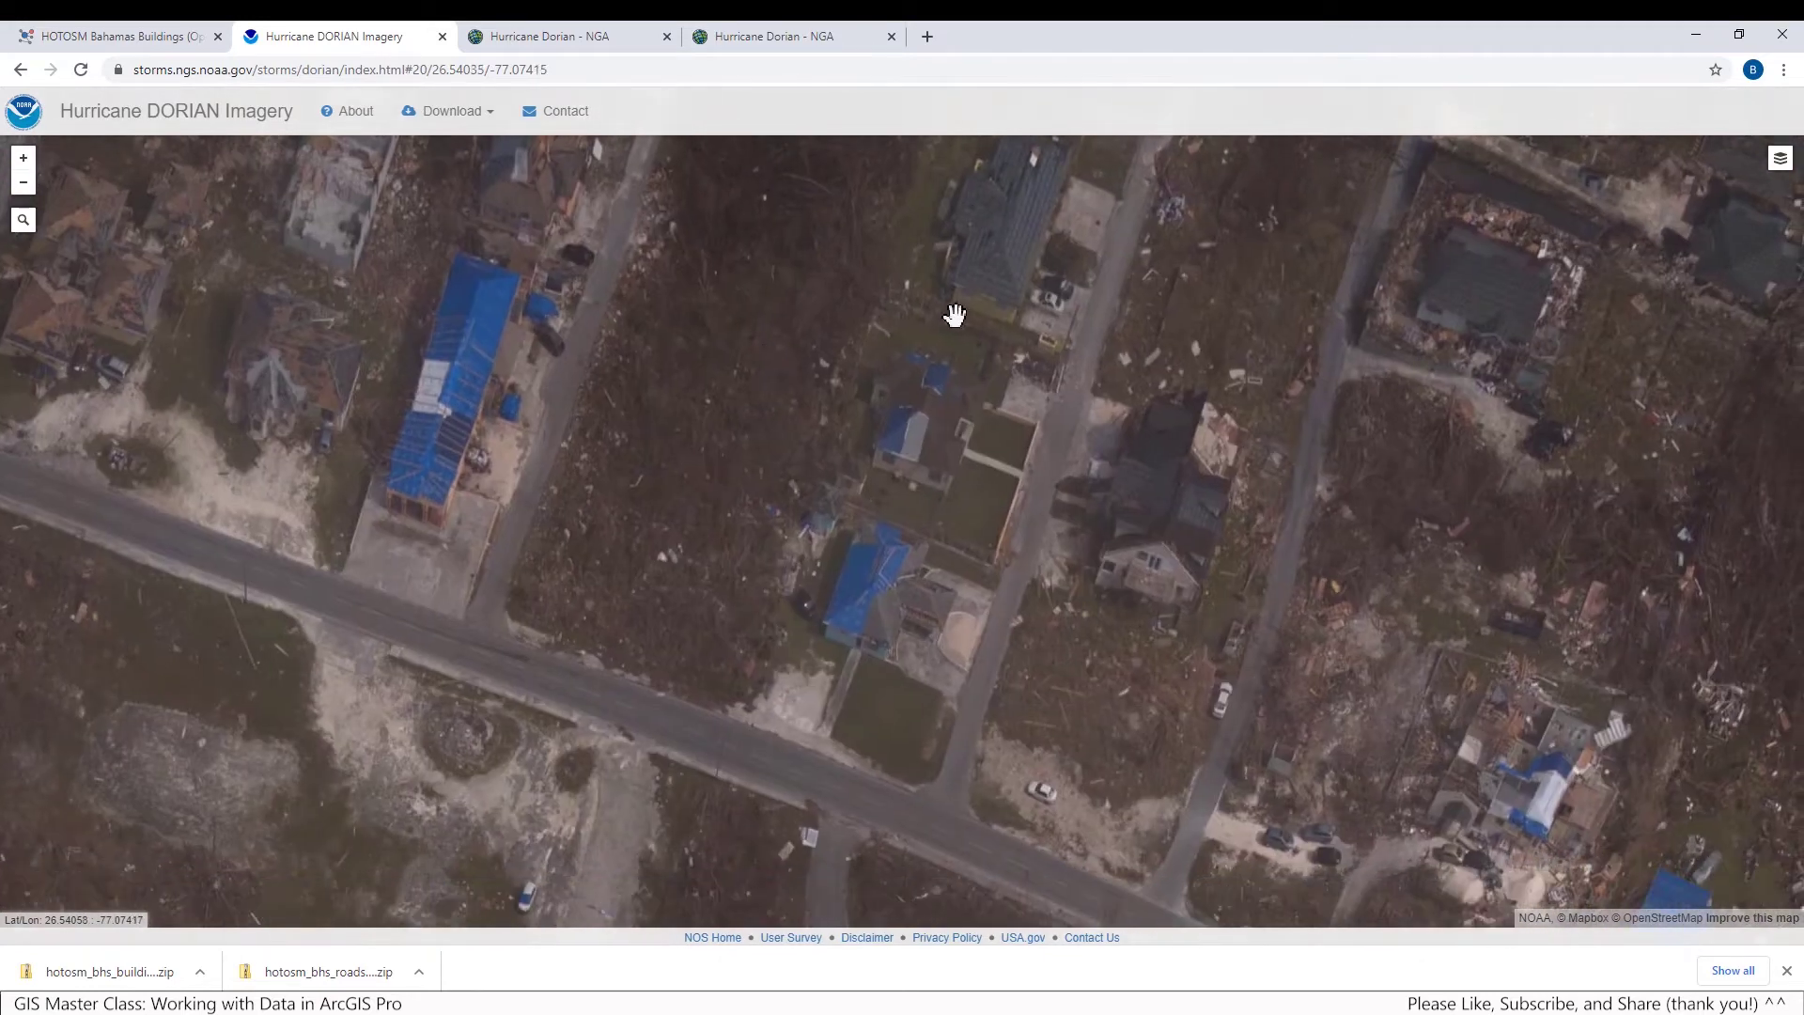
pyautogui.moveTo(1785, 169)
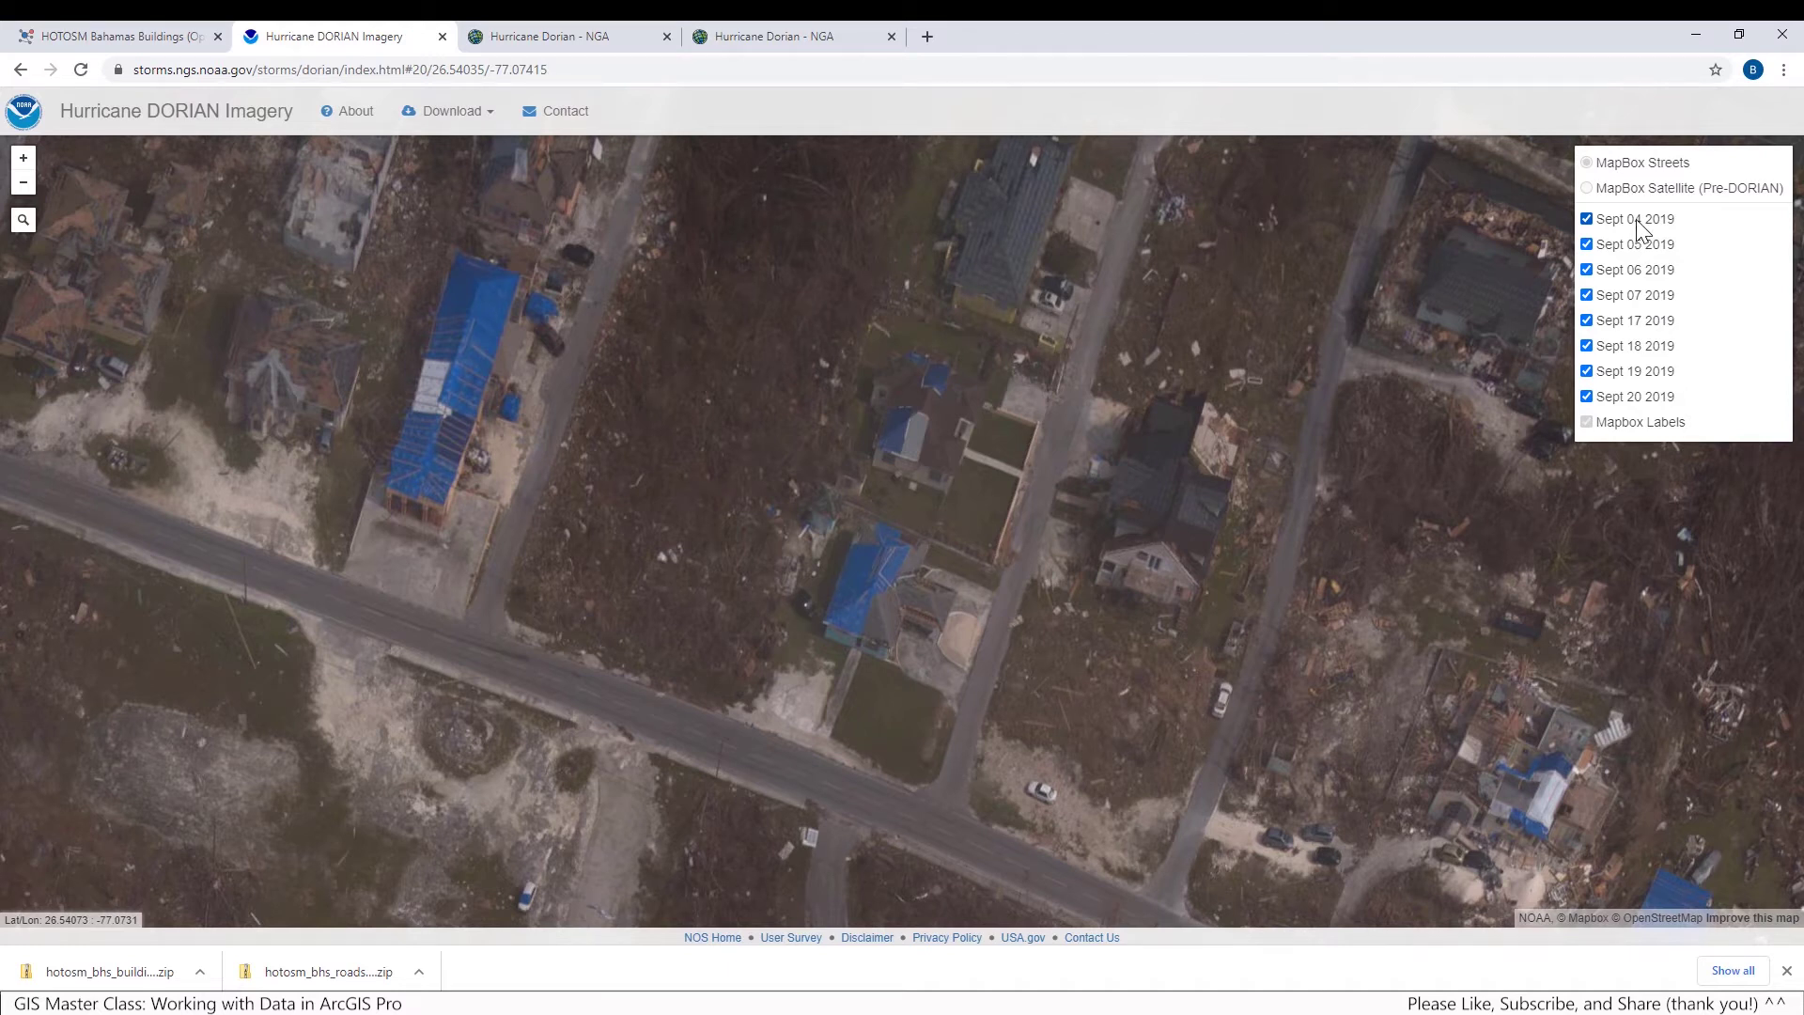
# Turn off the Sept 04, 05, 06, 07, 17, 19 and 20 imagery layers, leaving Sept 18 2019 on
pyautogui.click(1586, 220)
pyautogui.click(1586, 245)
pyautogui.click(1586, 271)
pyautogui.click(1586, 296)
pyautogui.click(1586, 321)
pyautogui.click(1586, 347)
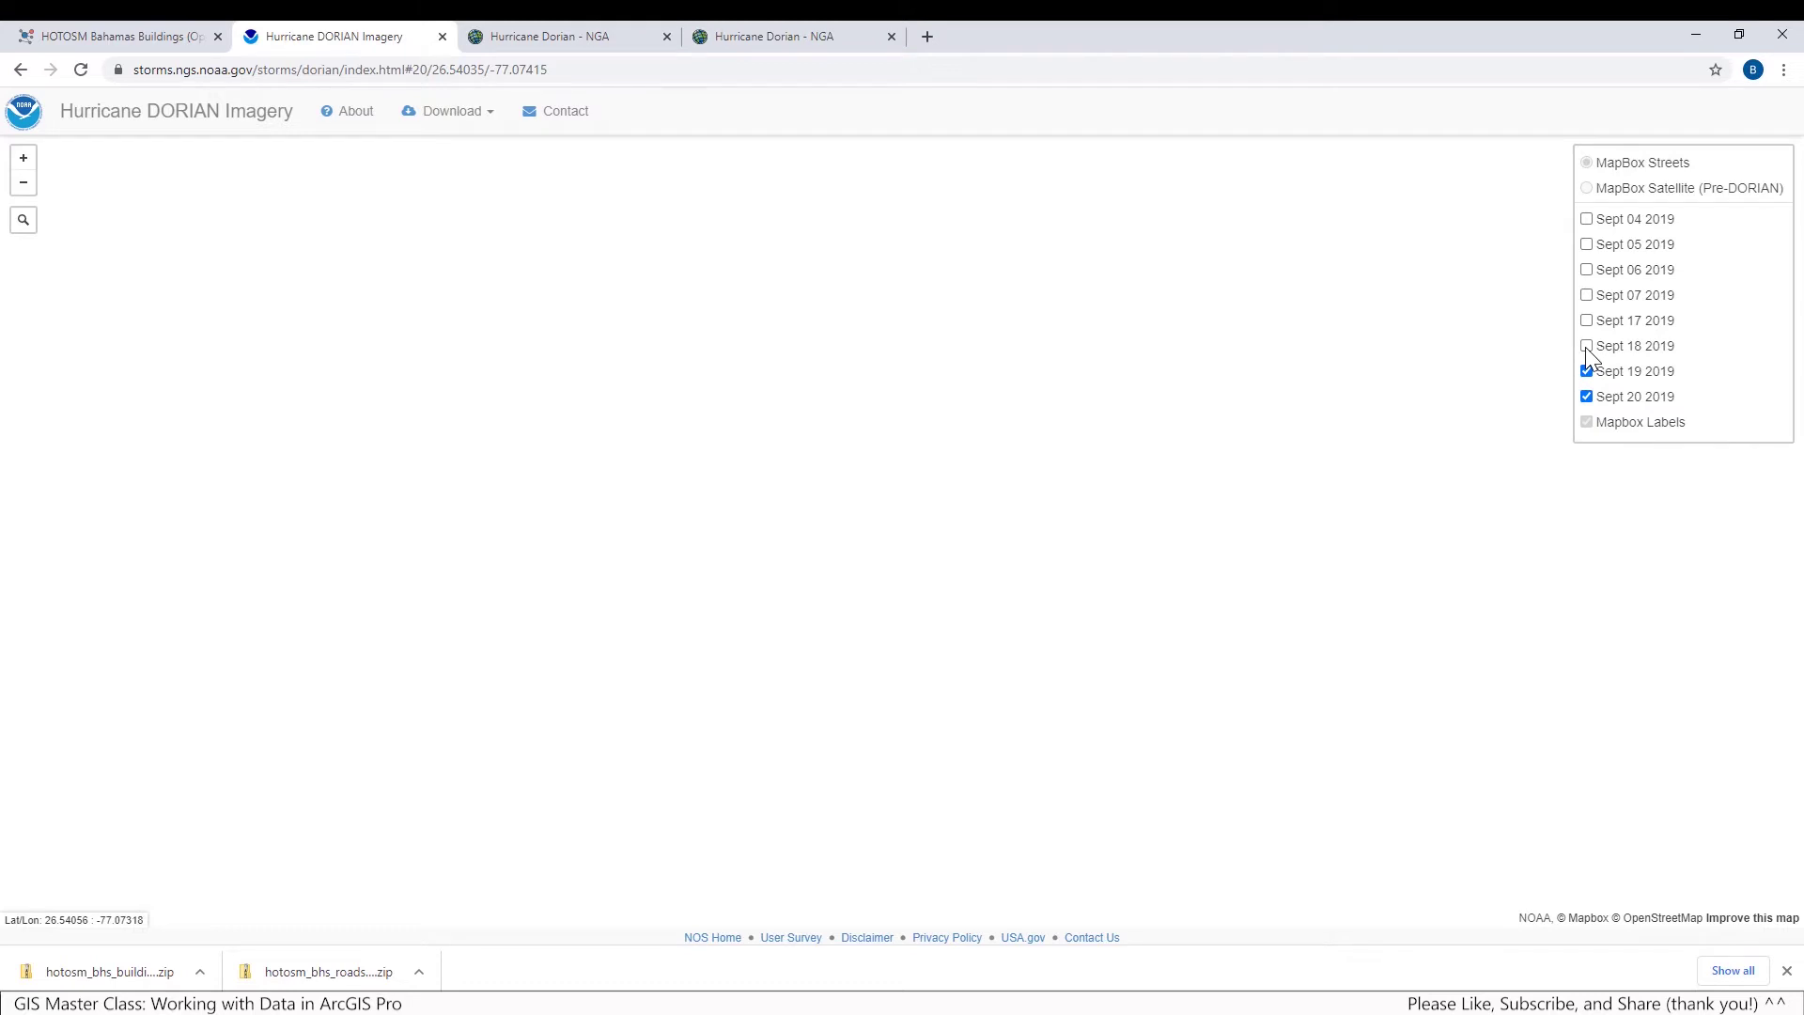
pyautogui.click(1585, 347)
pyautogui.click(1585, 371)
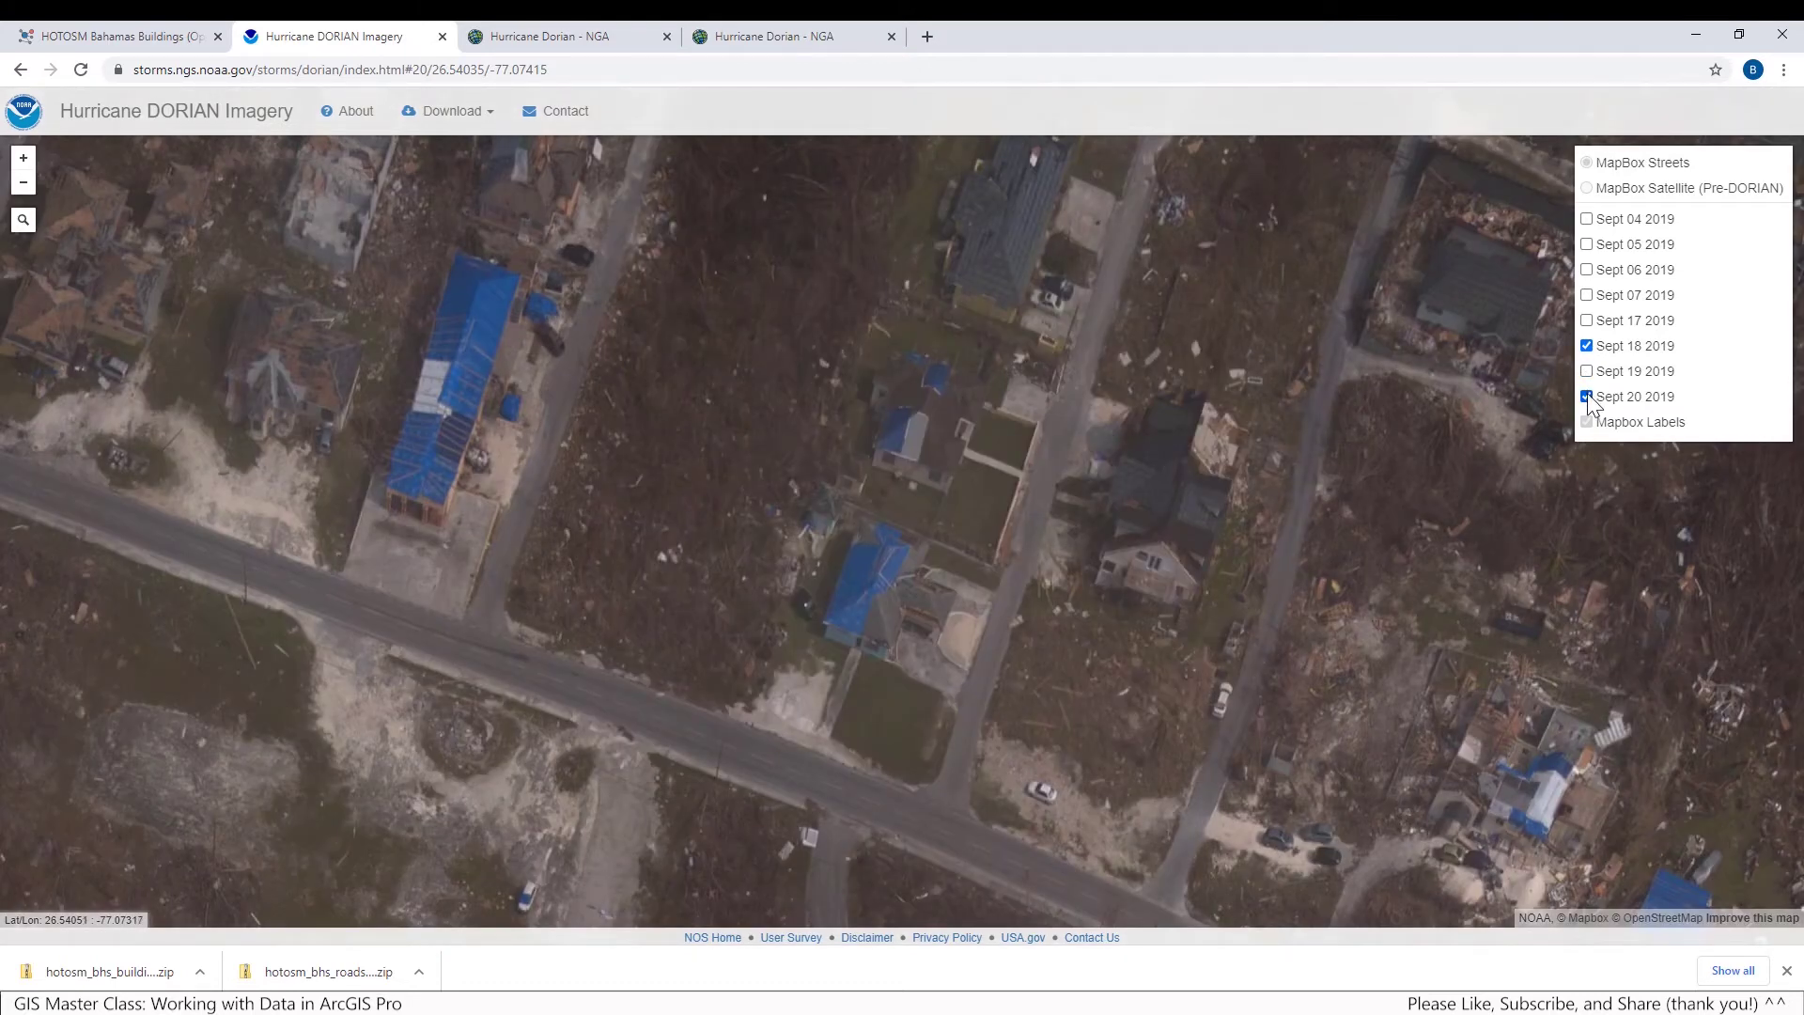
pyautogui.click(1587, 397)
# Download the Sept 18 2019 Part 1 TIF imagery as 20190918a_RGB.tar into C:\temp
pyautogui.click(1587, 336)
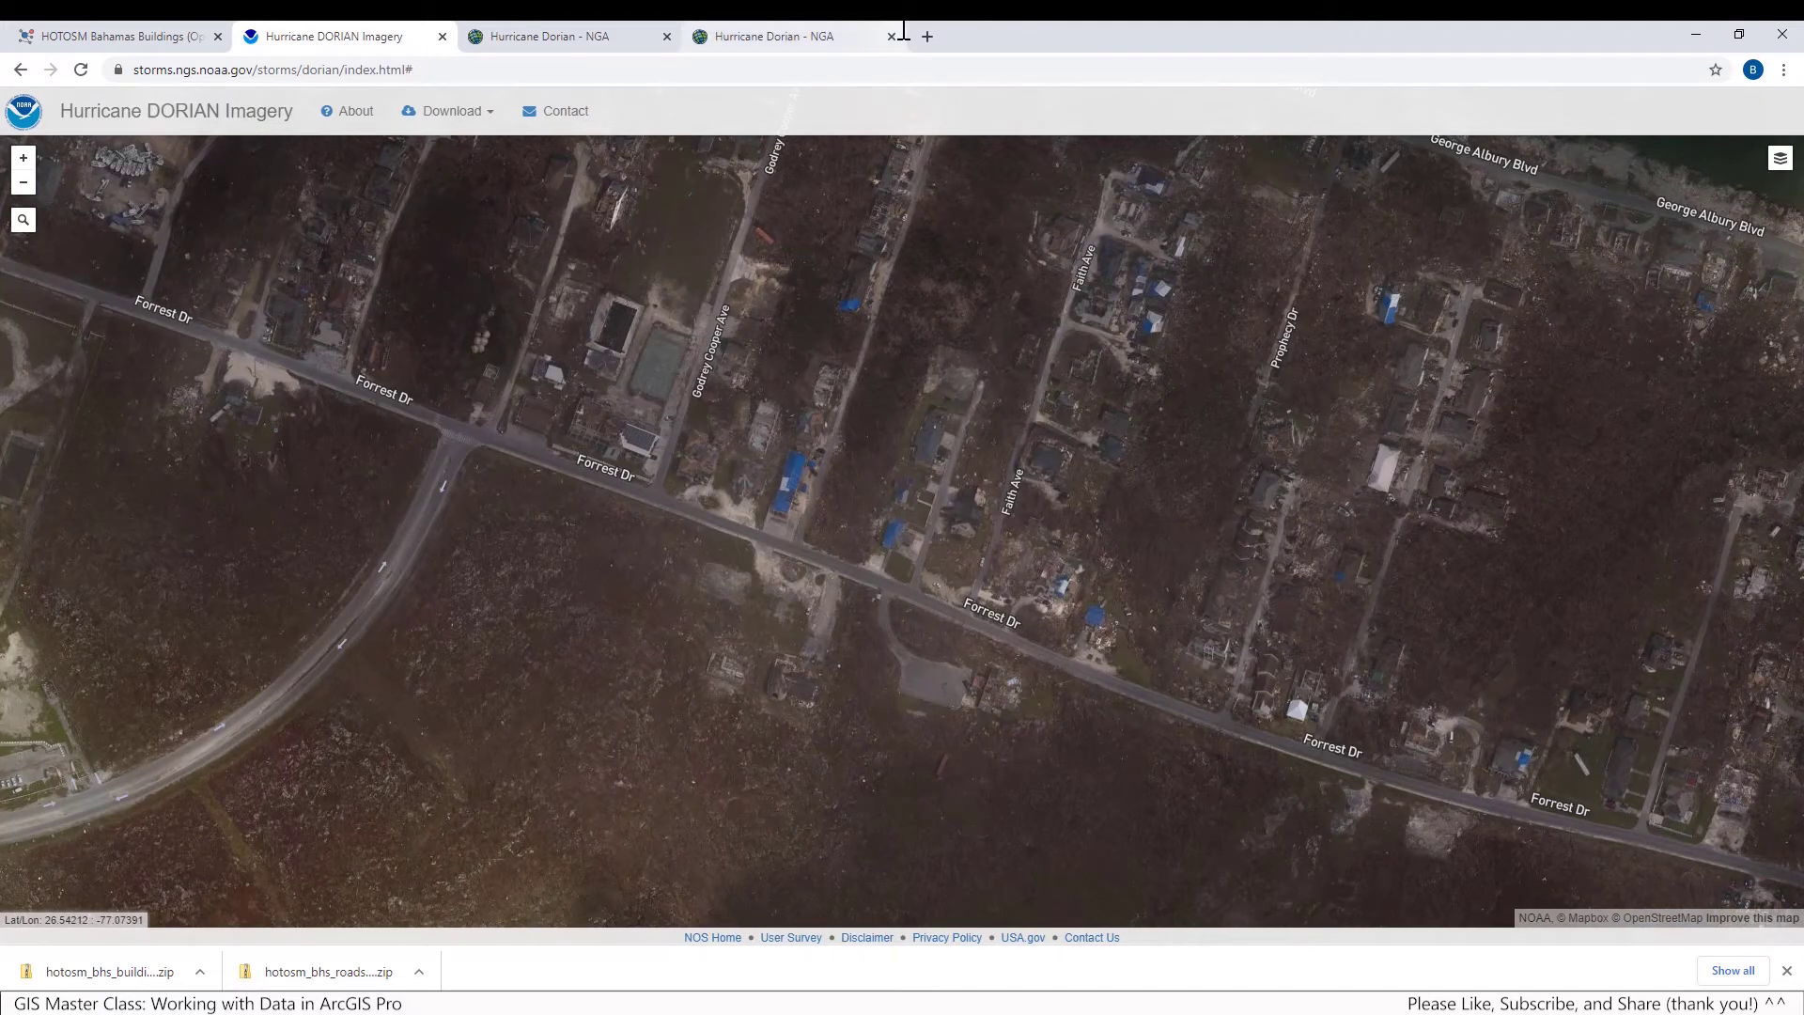
pyautogui.click(455, 115)
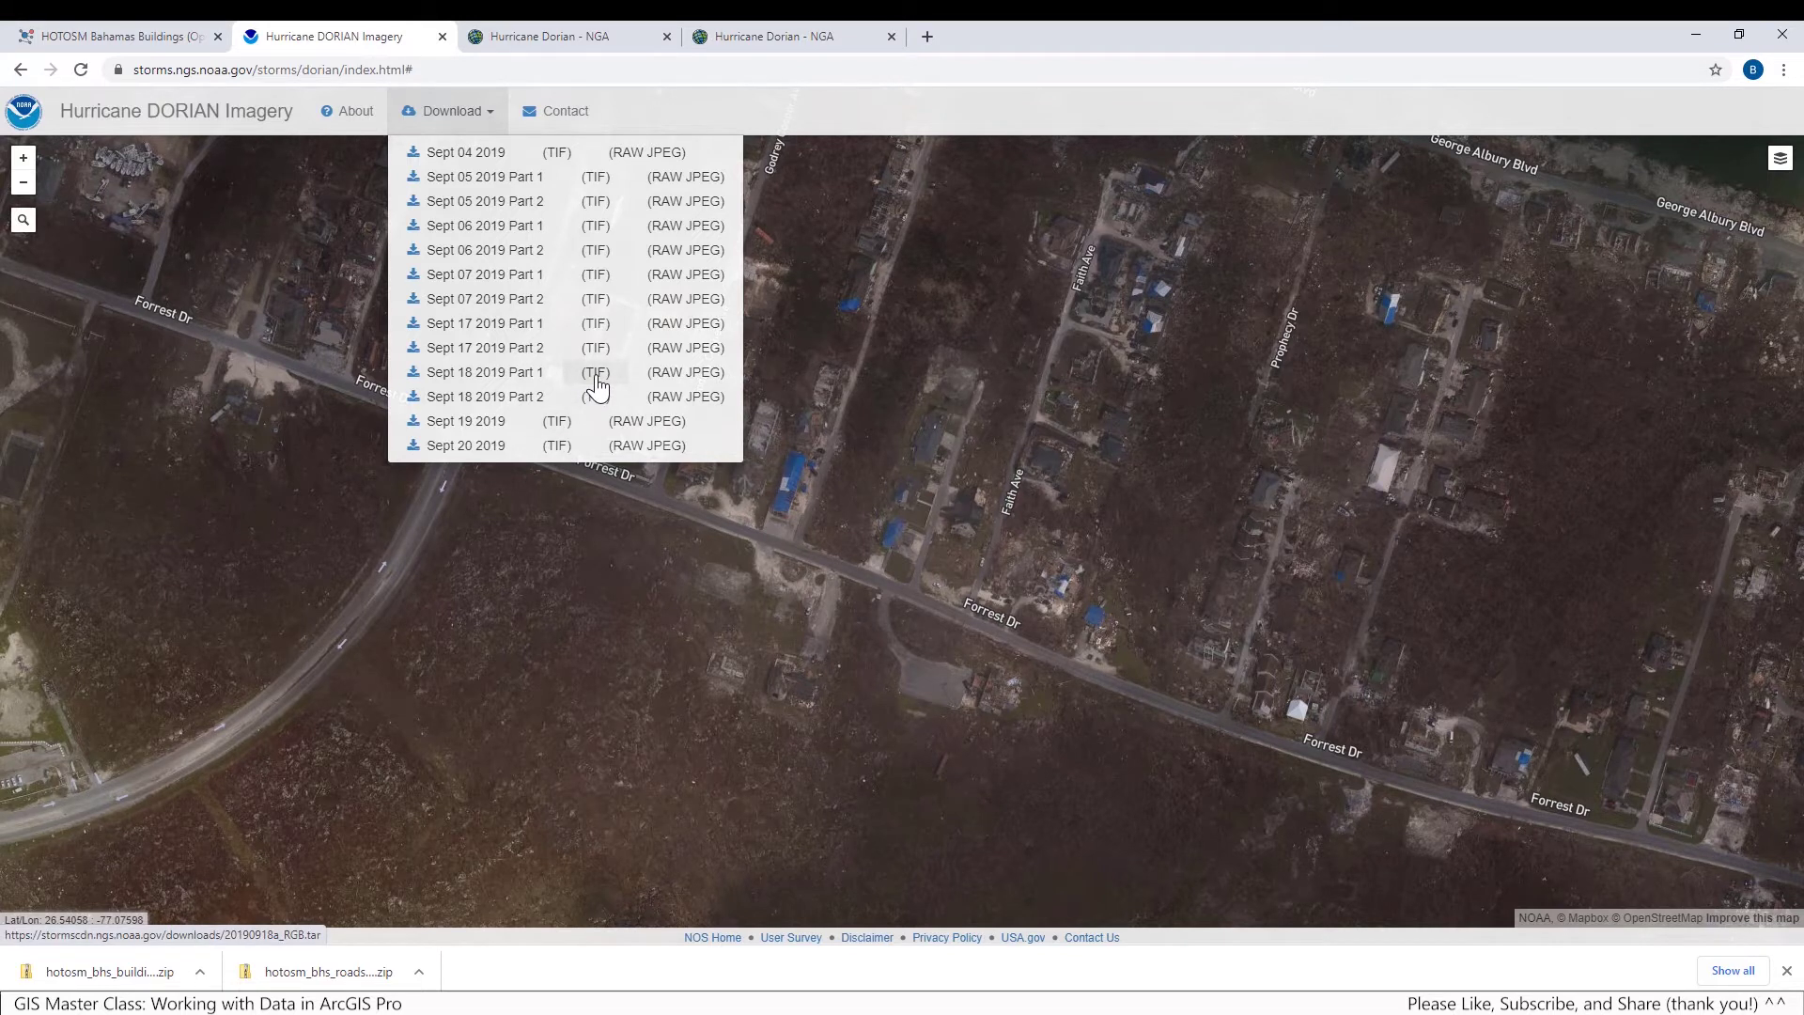
pyautogui.click(596, 376)
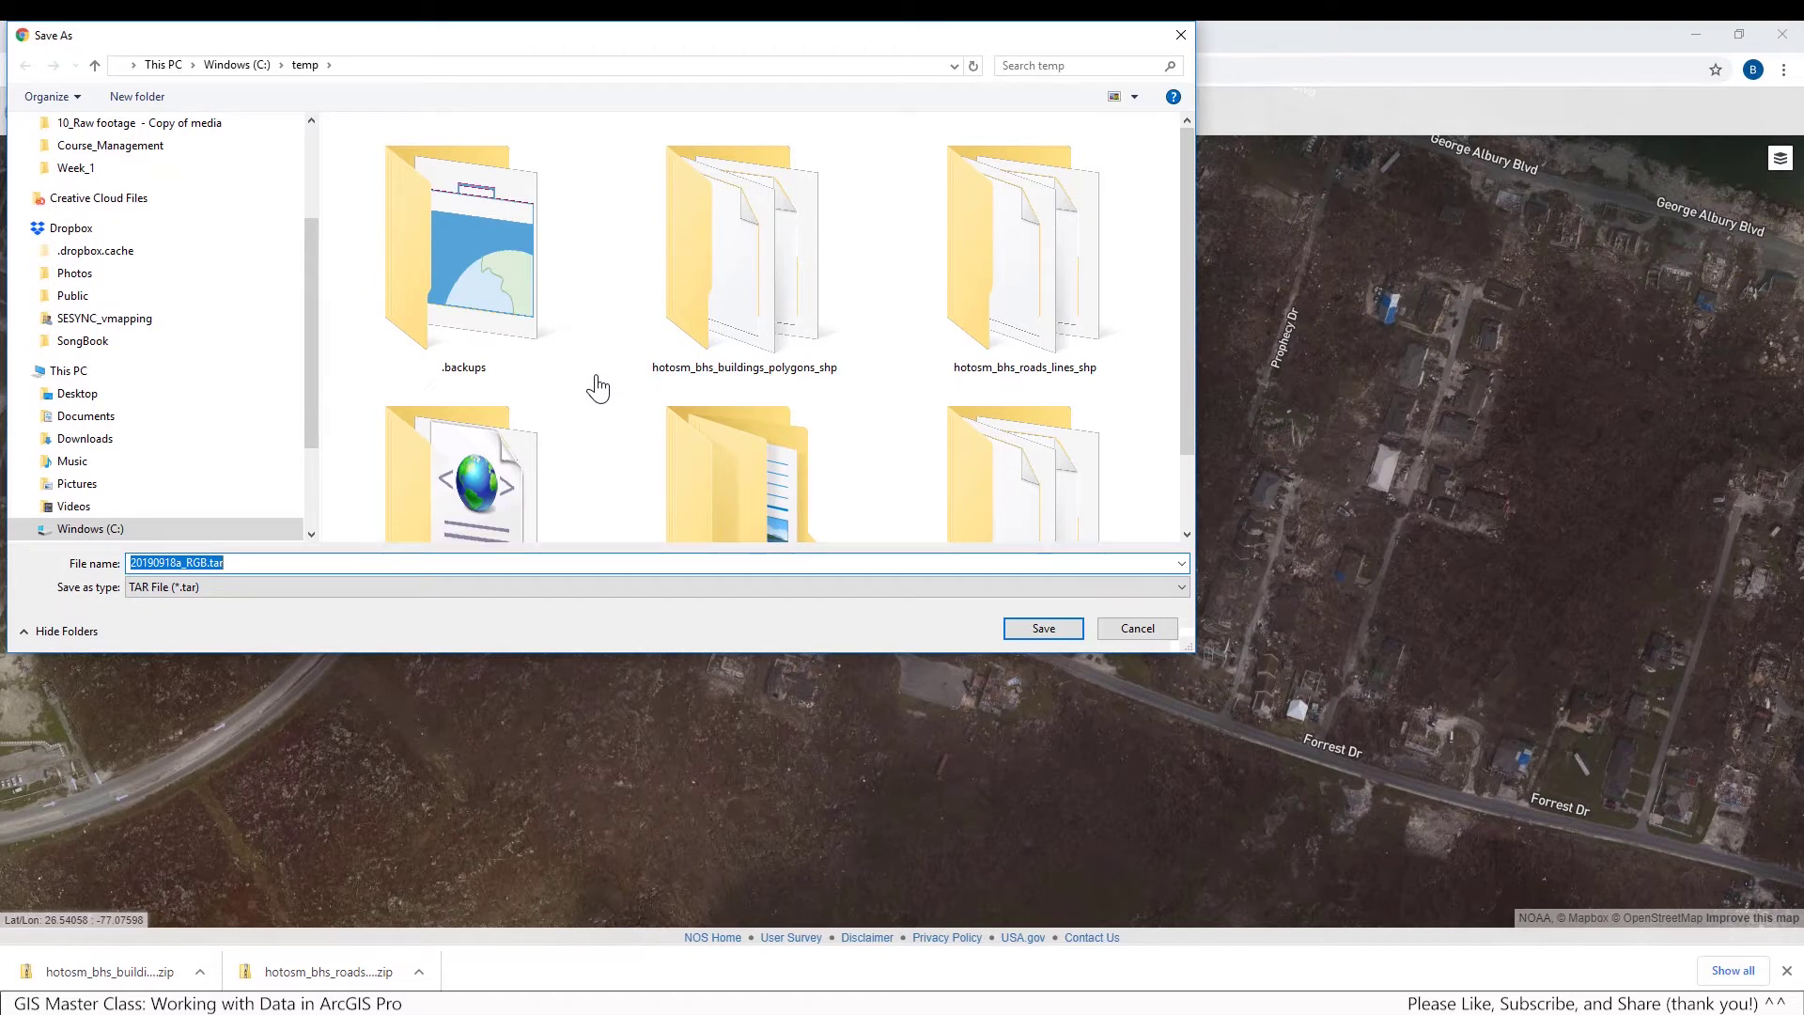
pyautogui.click(278, 562)
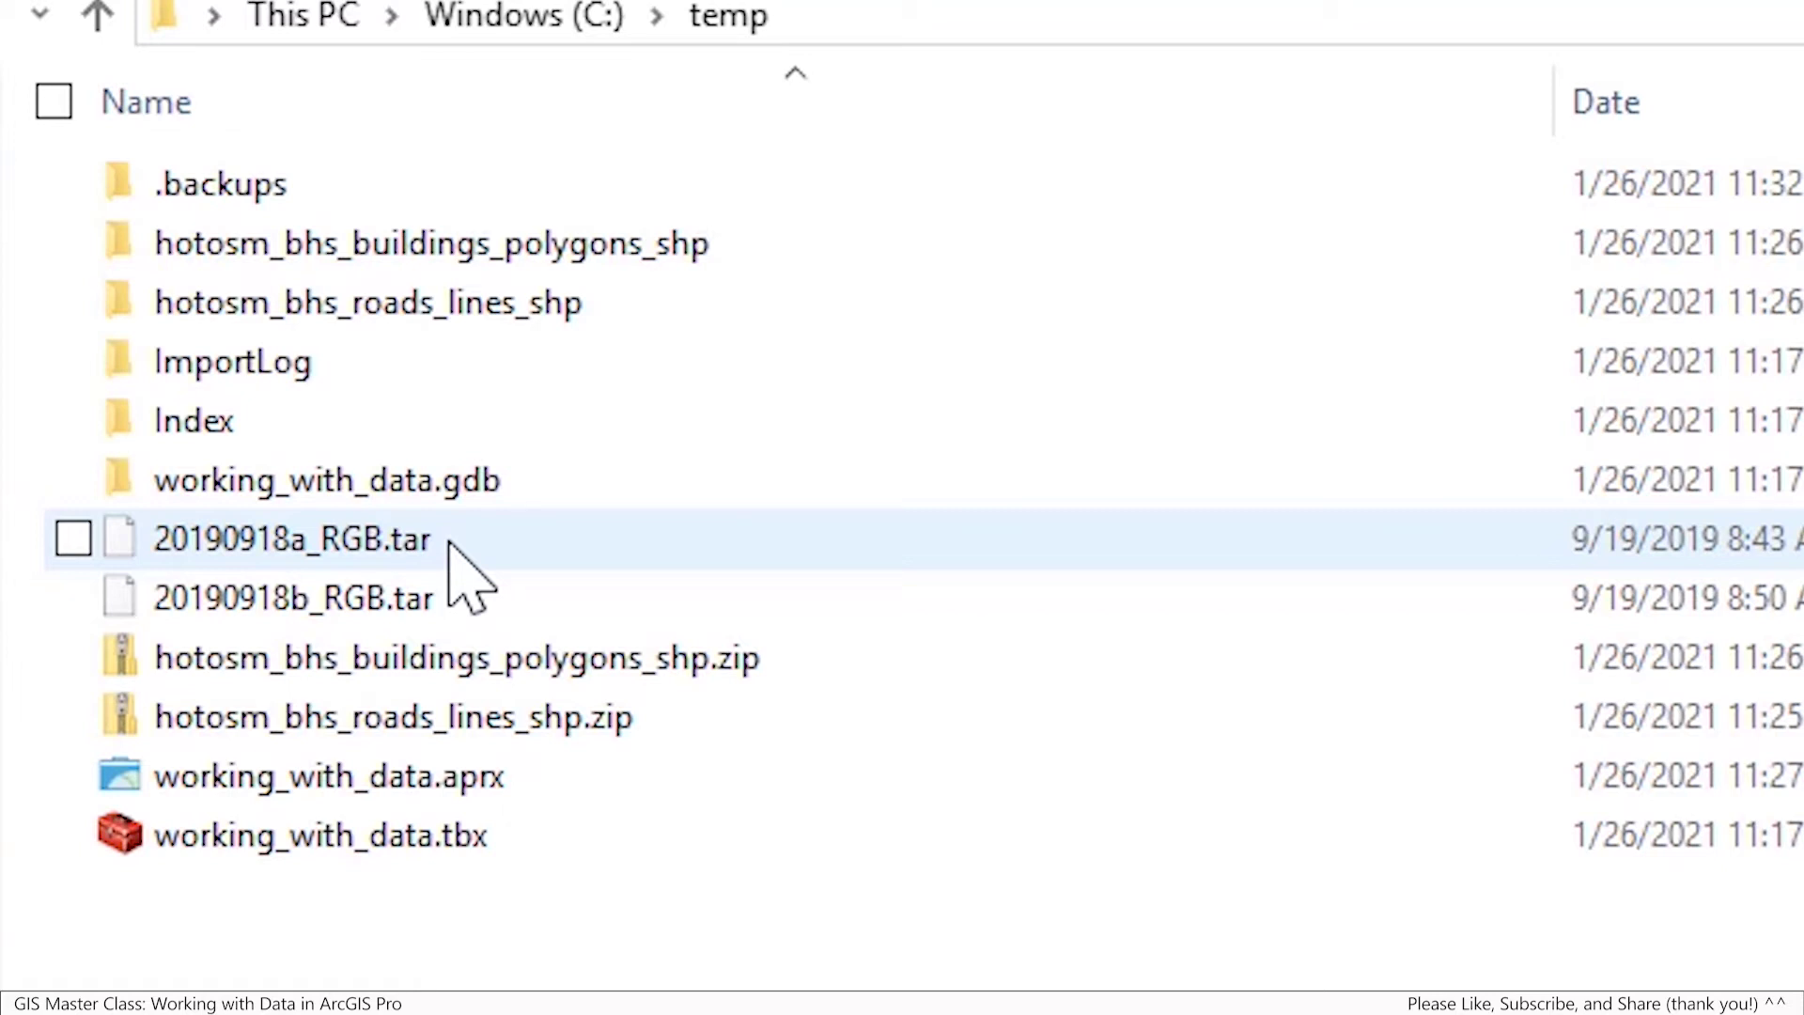
# Extract 20190918a_RGB.tar with 7-Zip into its own 20190918a_RGB folder in temp
pyautogui.click(449, 545)
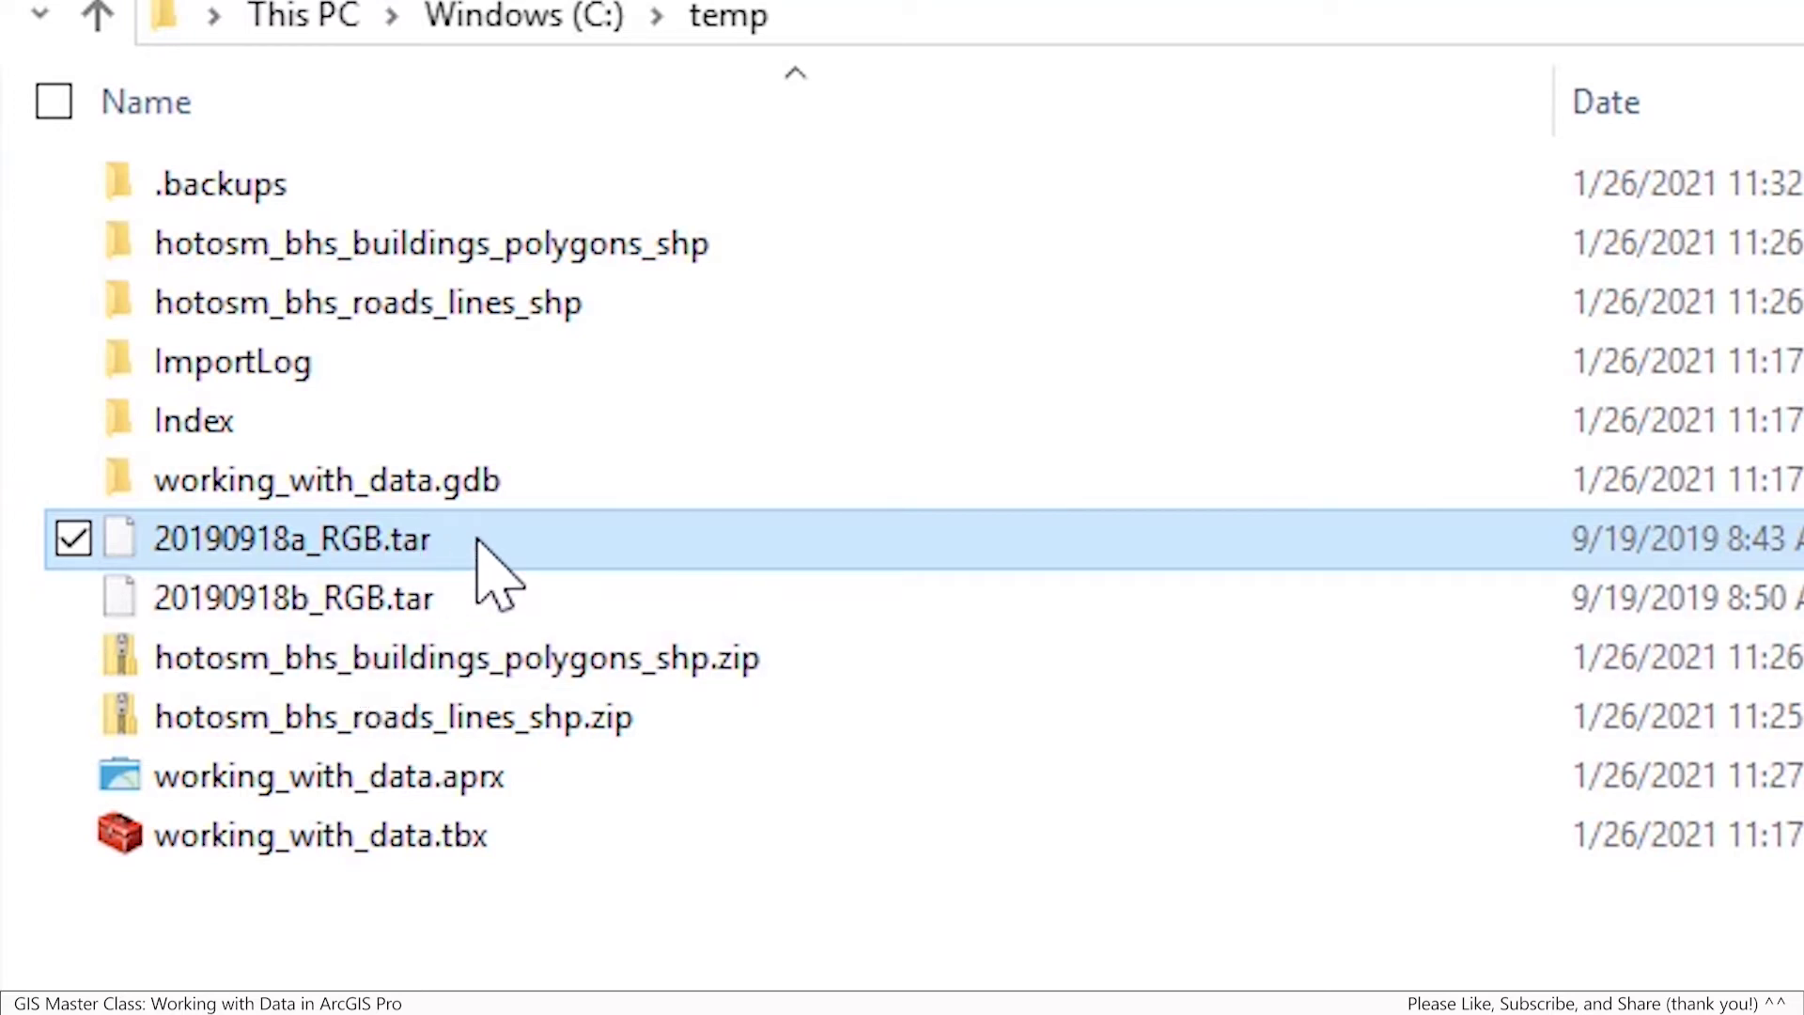
pyautogui.rightClick(531, 543)
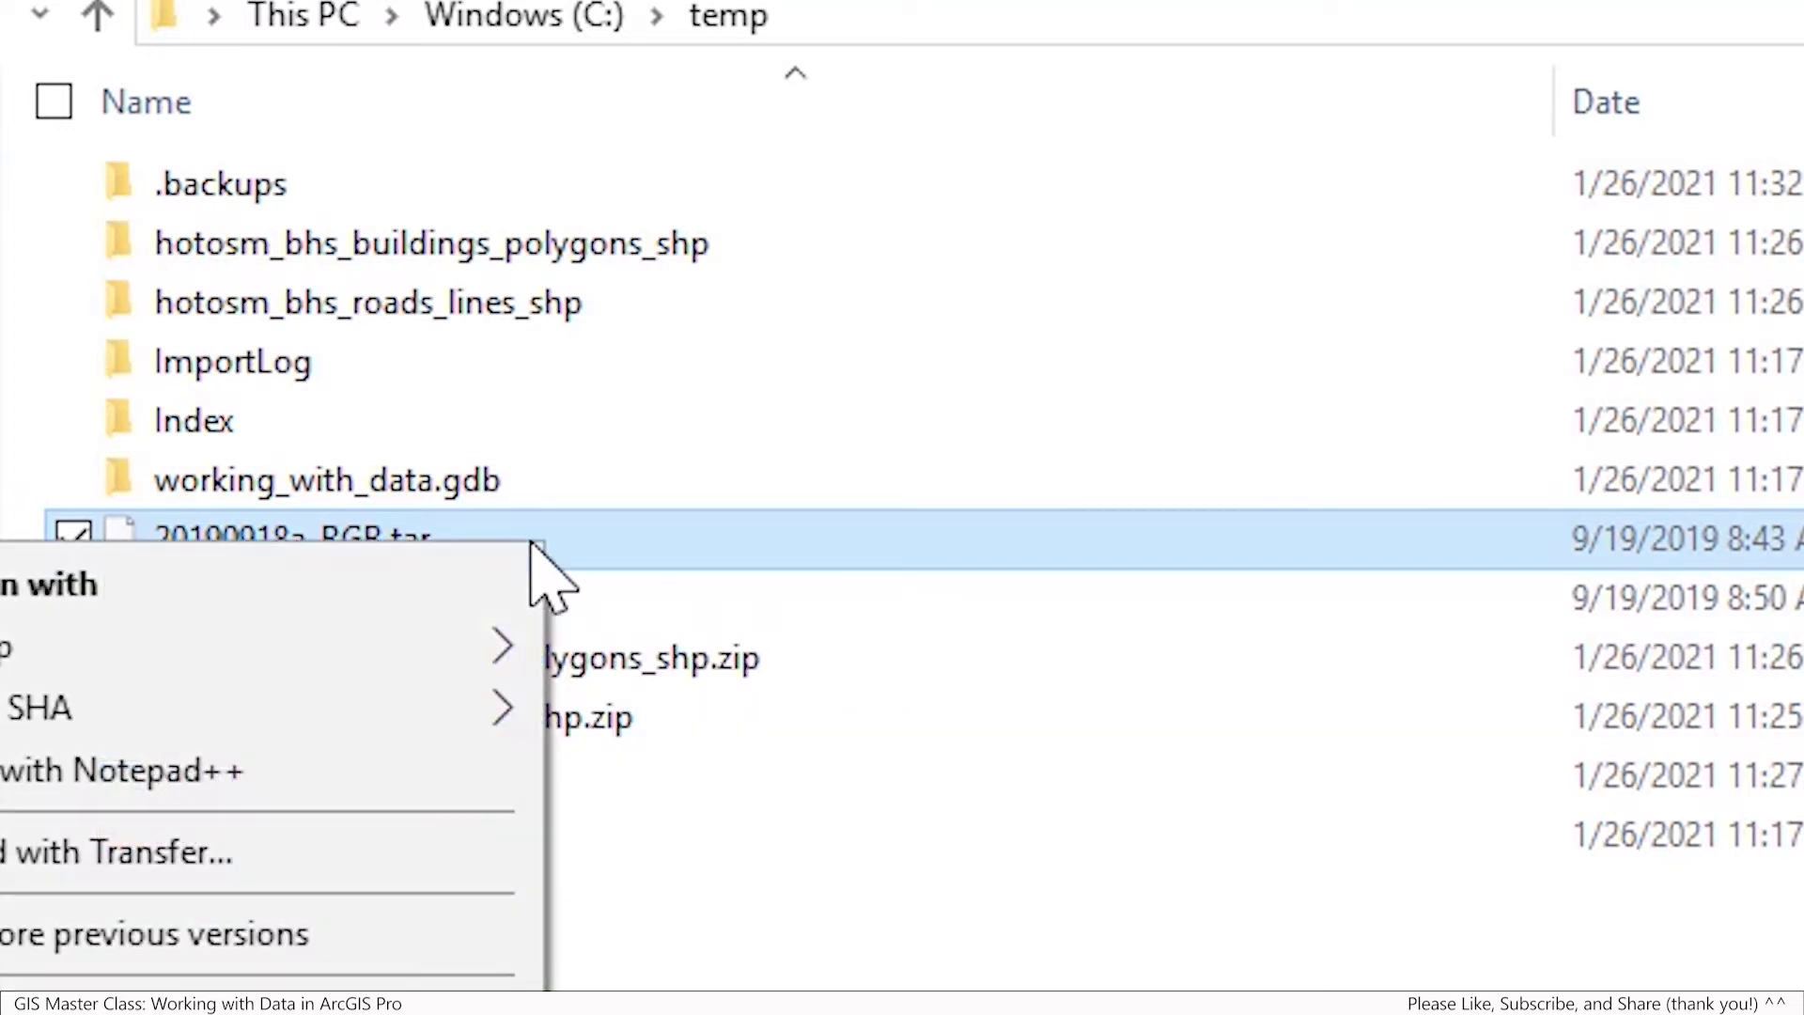
pyautogui.moveTo(418, 634)
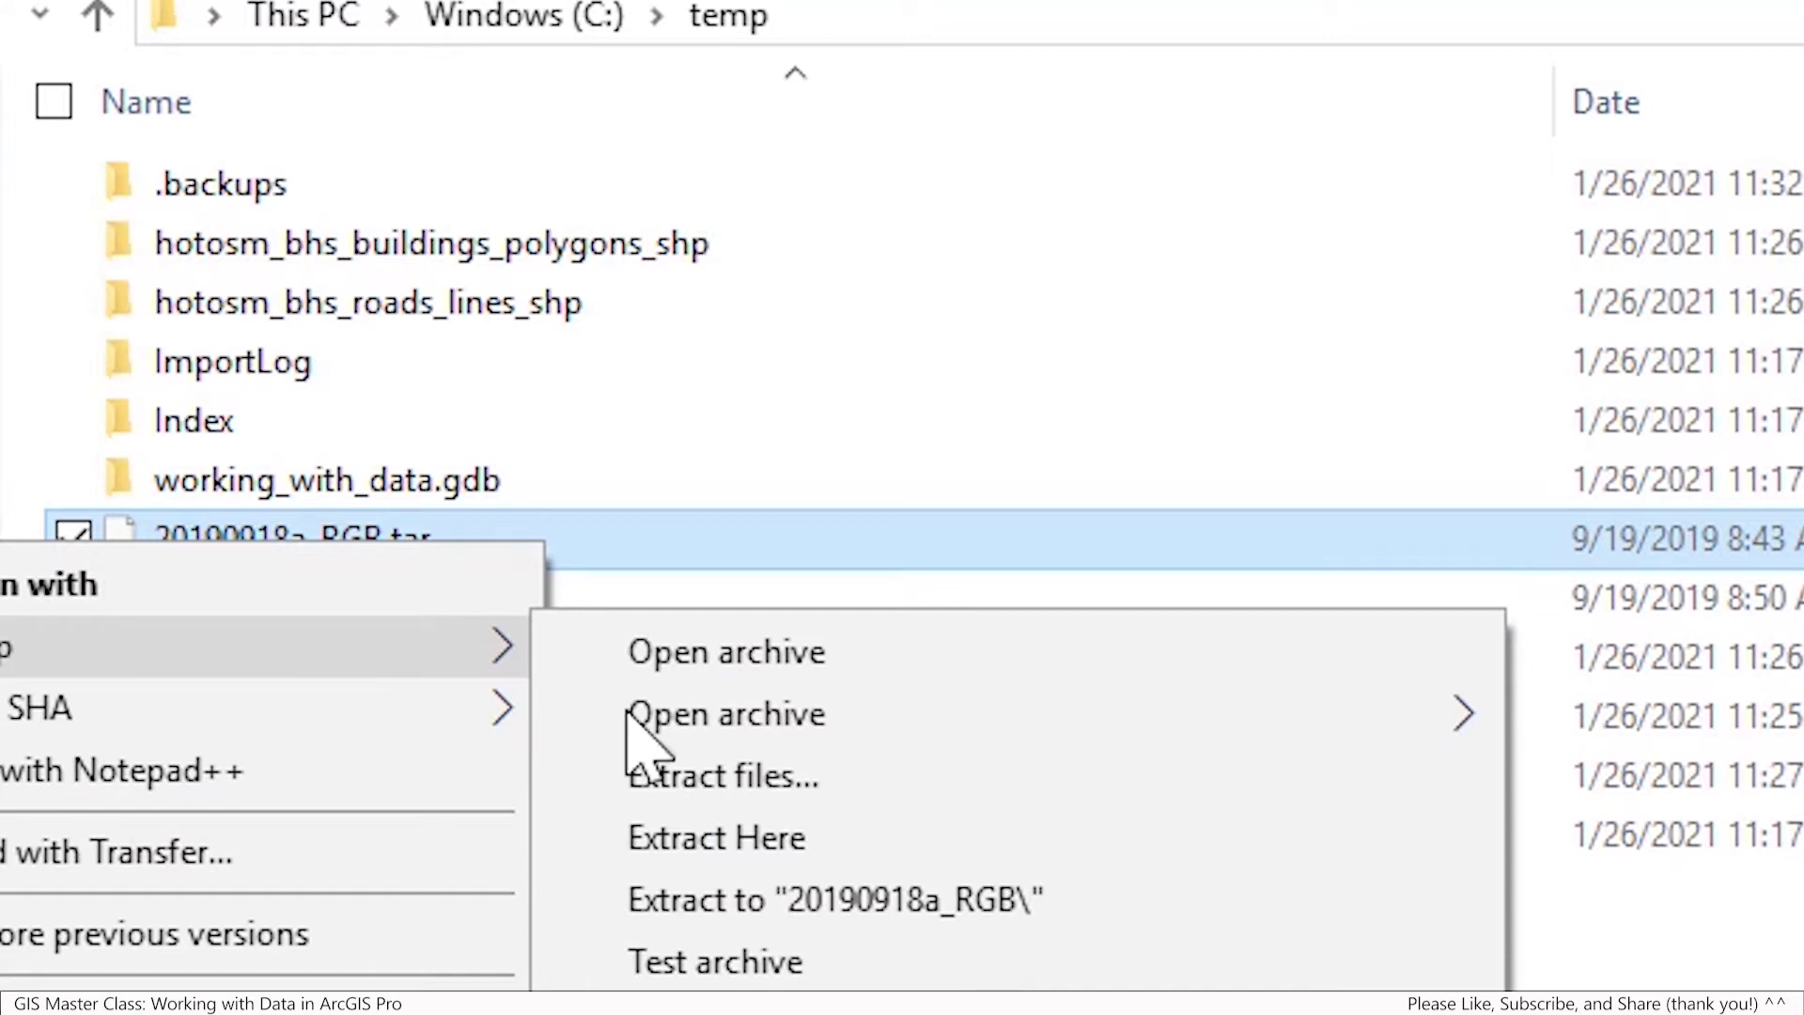
pyautogui.click(1071, 897)
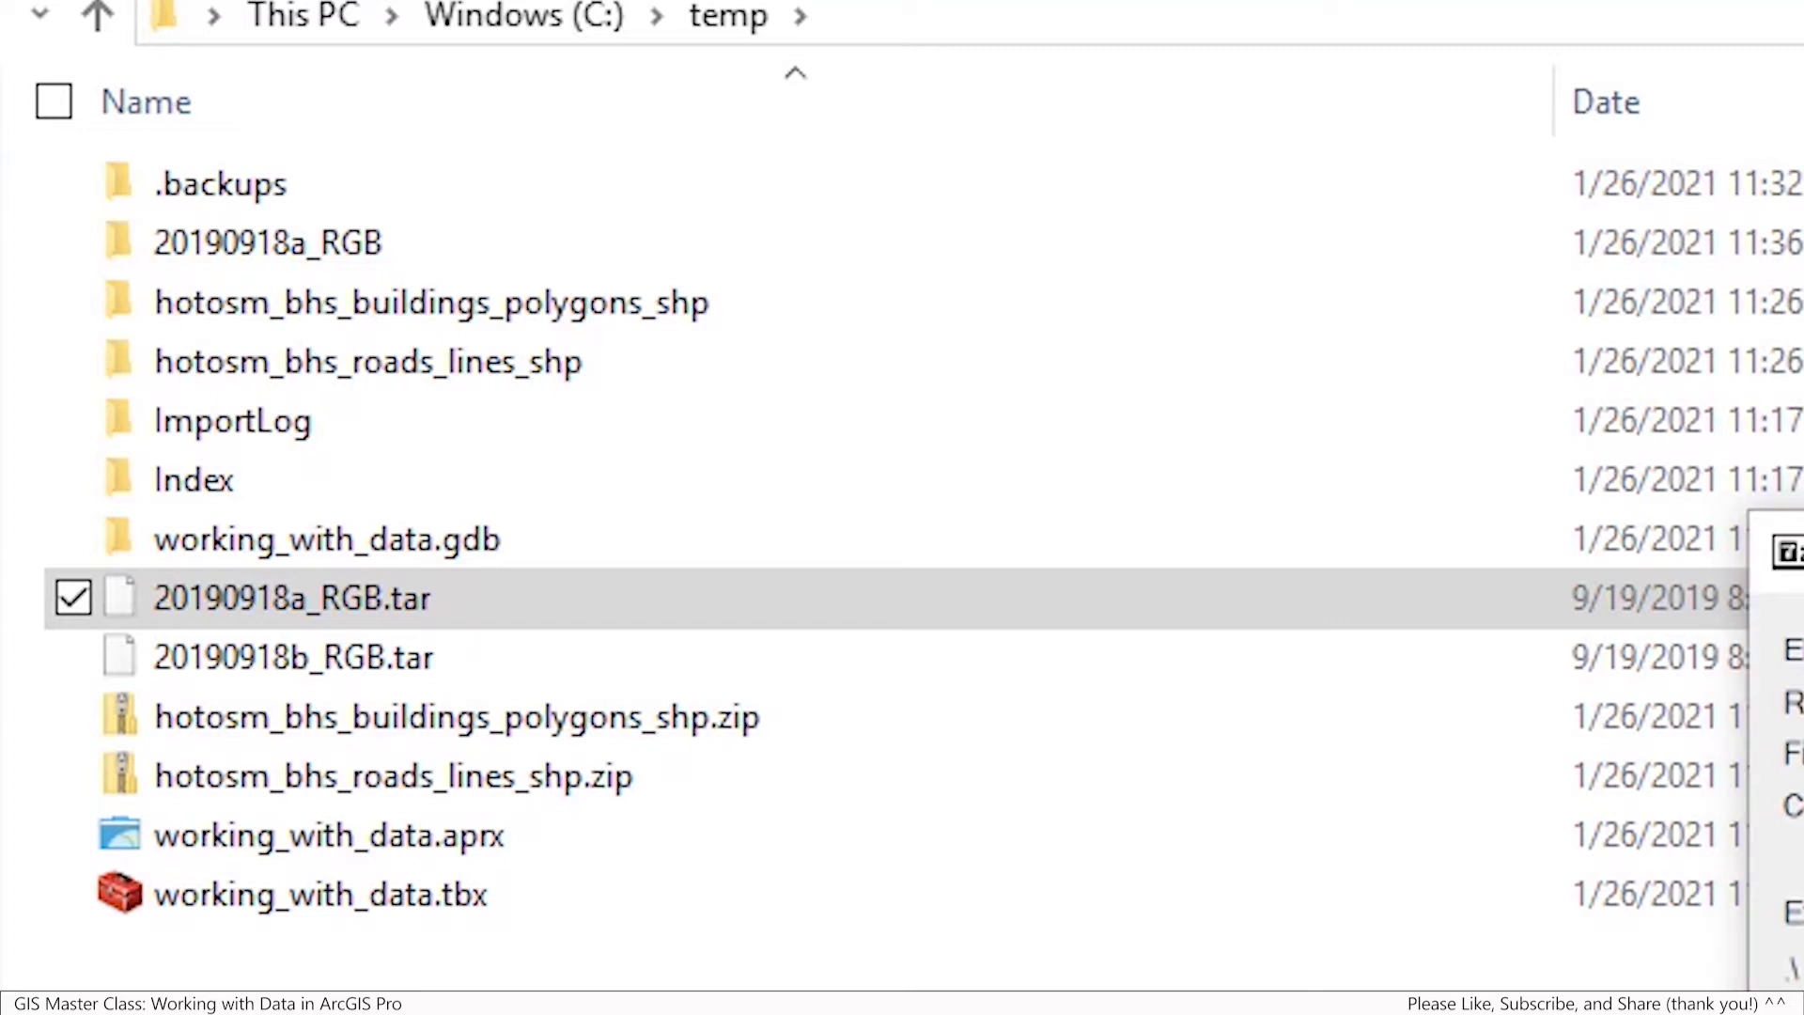
pyautogui.press('Escape')
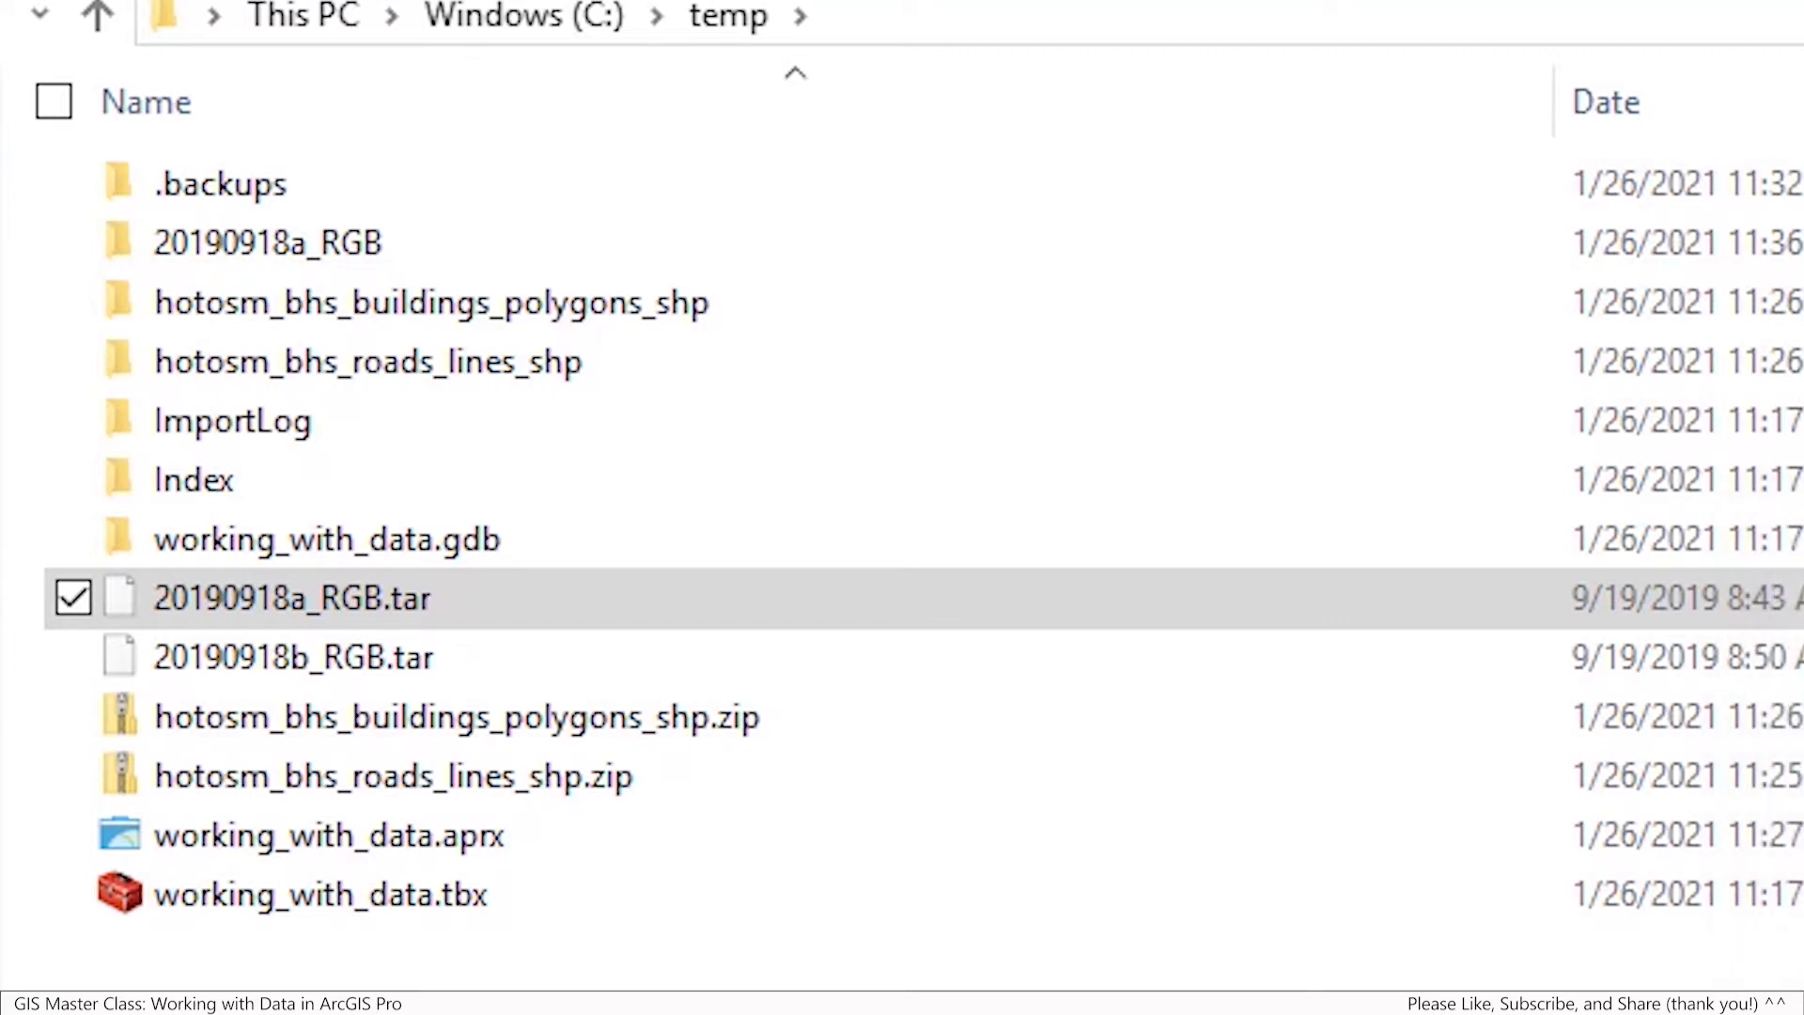
# Open the 20190918a_RGB folder and list its tile index and TIF files in Details view
pyautogui.doubleClick(355, 249)
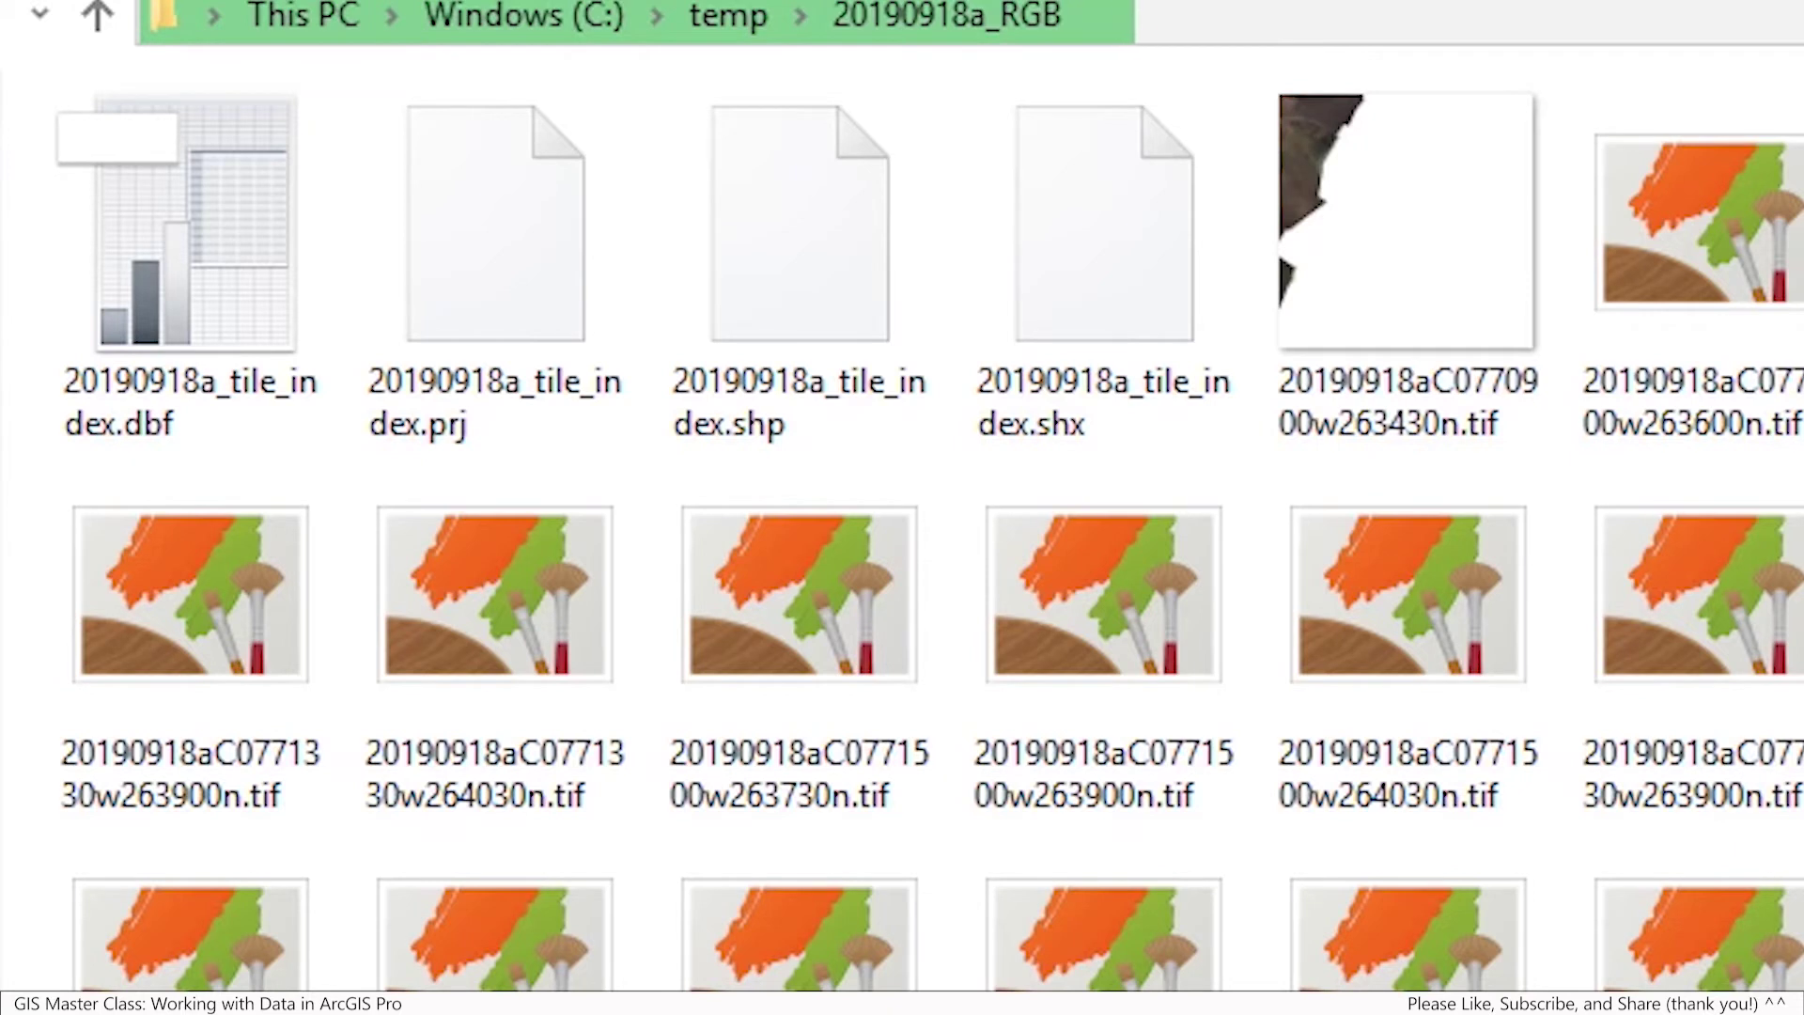
pyautogui.hotkey('ctrl', 'shift', '6')
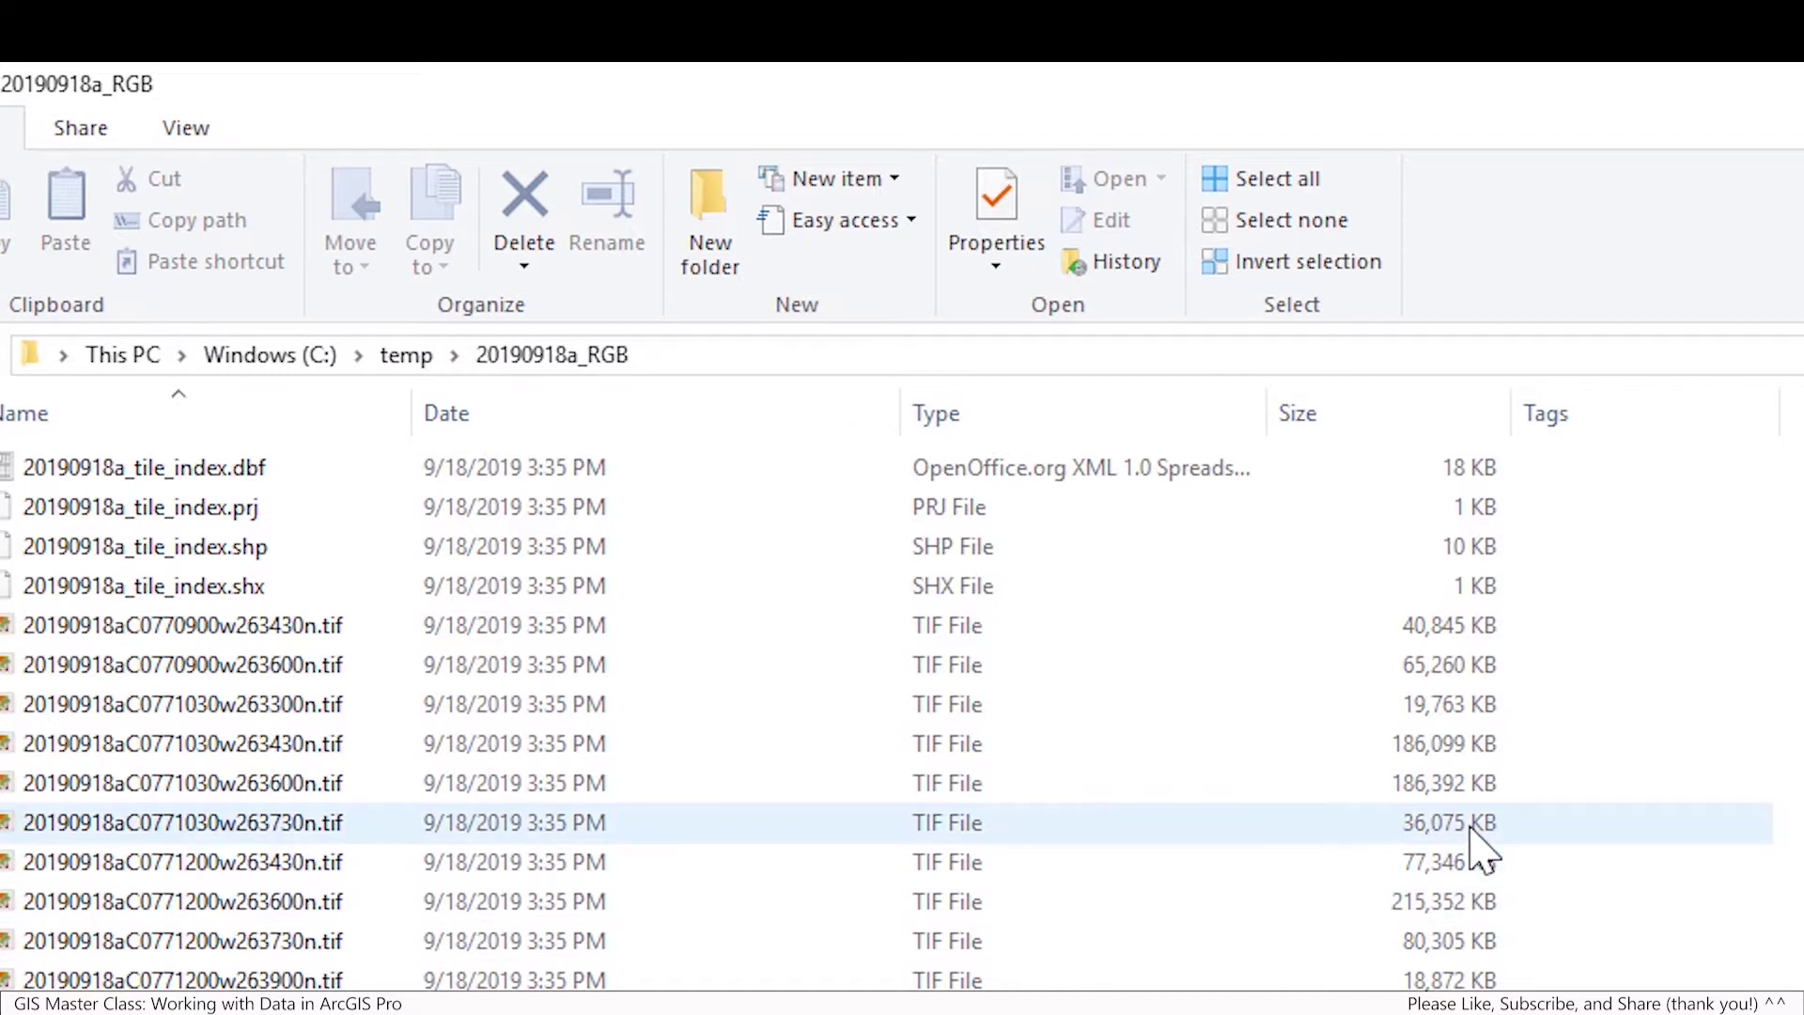
# Extract 20190918b_RGB.tar in temp with 7-Zip and open the resulting 20190918b_RGB folder
pyautogui.click(406, 355)
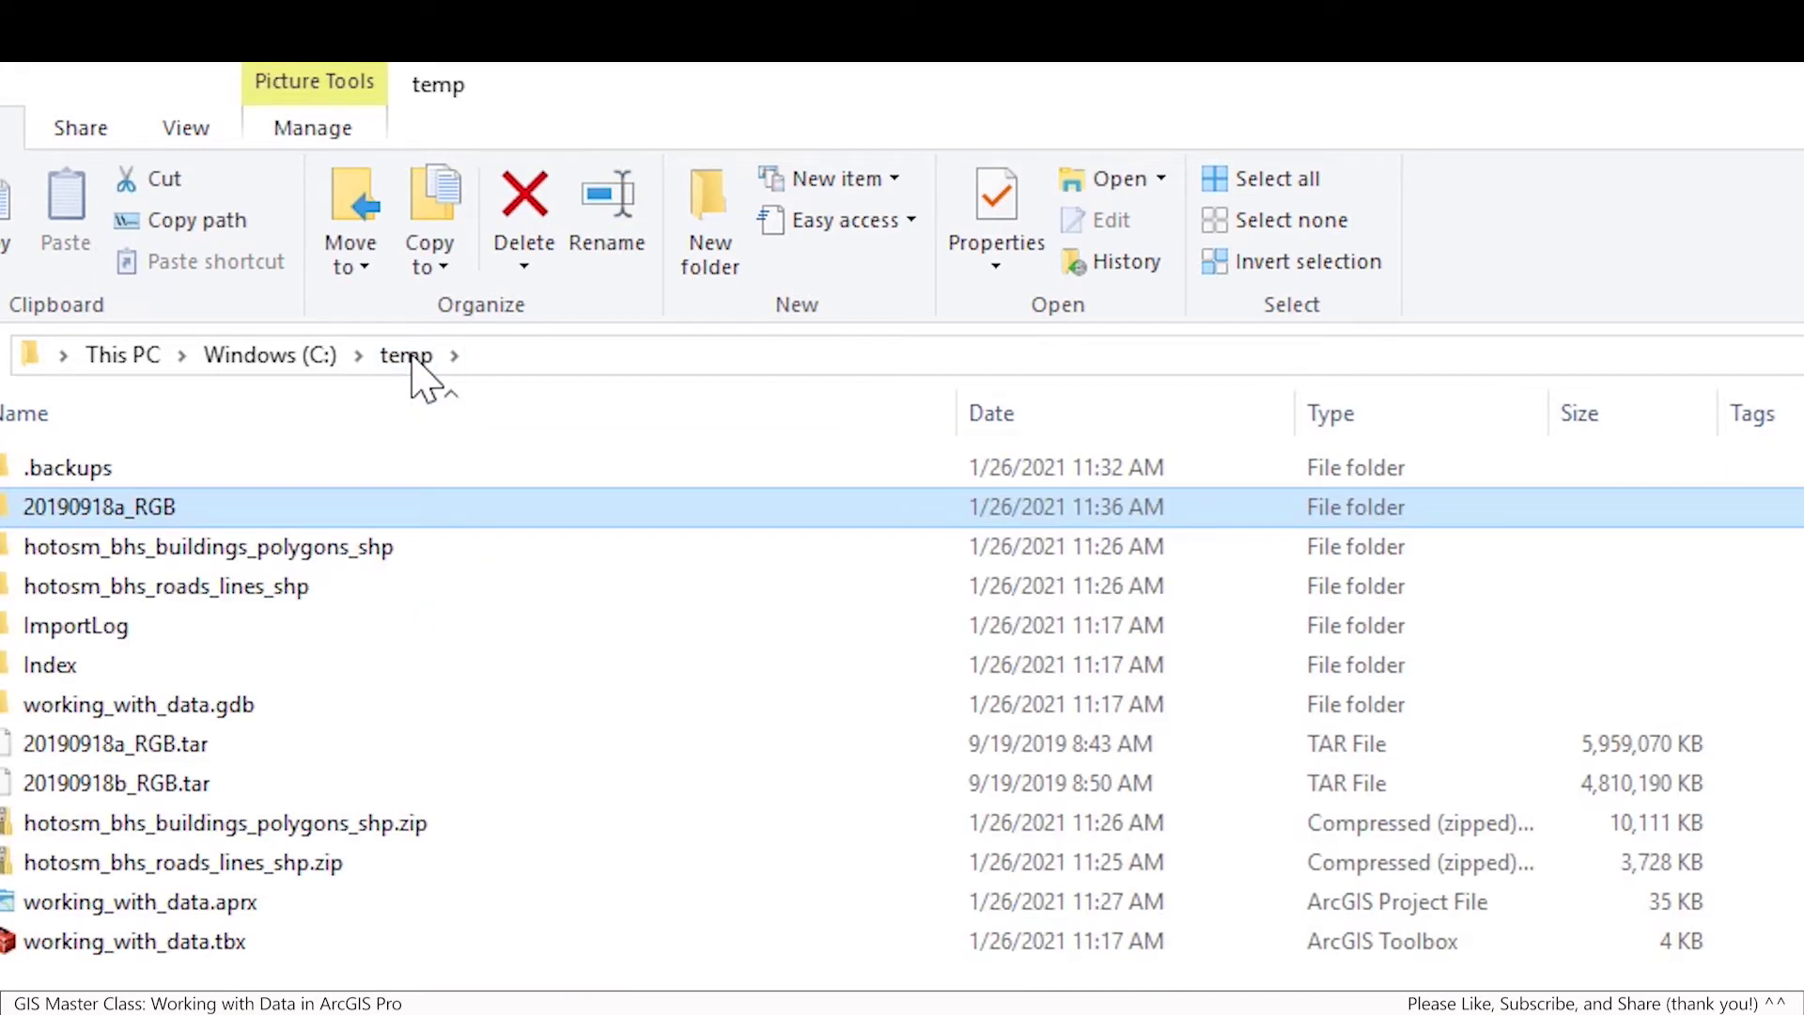
pyautogui.click(160, 789)
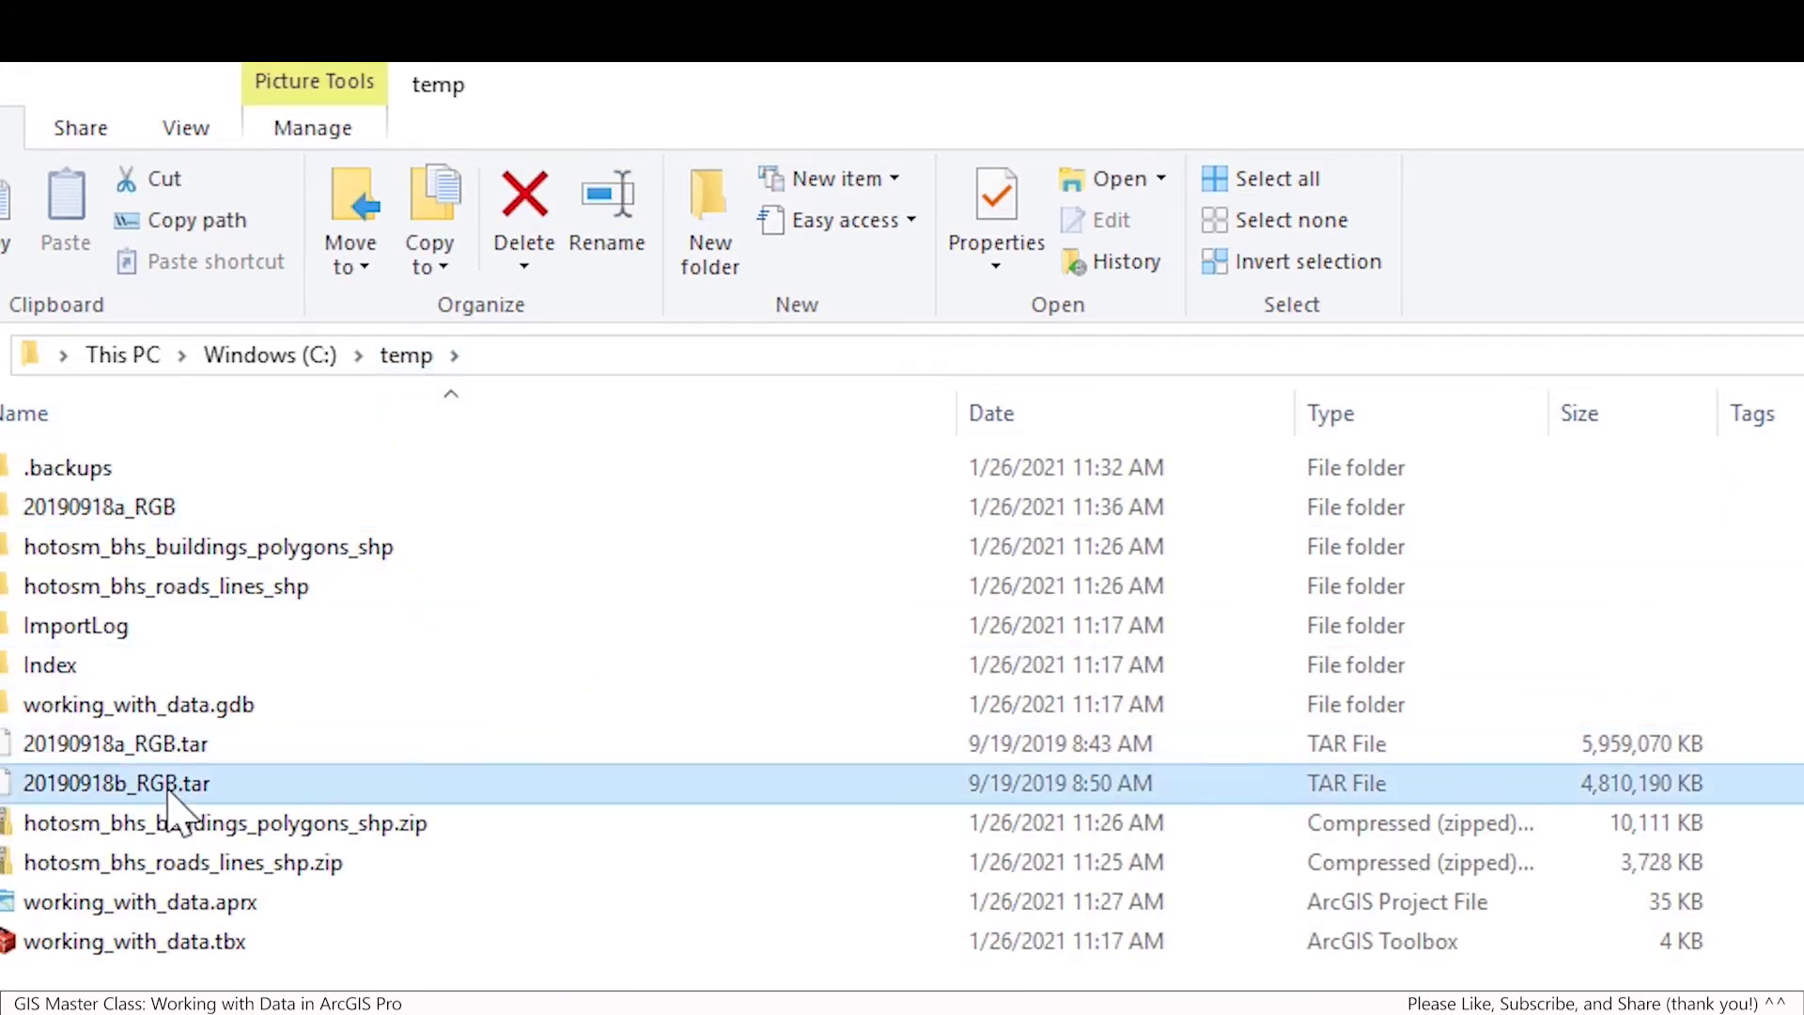
pyautogui.click(141, 753)
pyautogui.click(143, 789)
pyautogui.rightClick(148, 794)
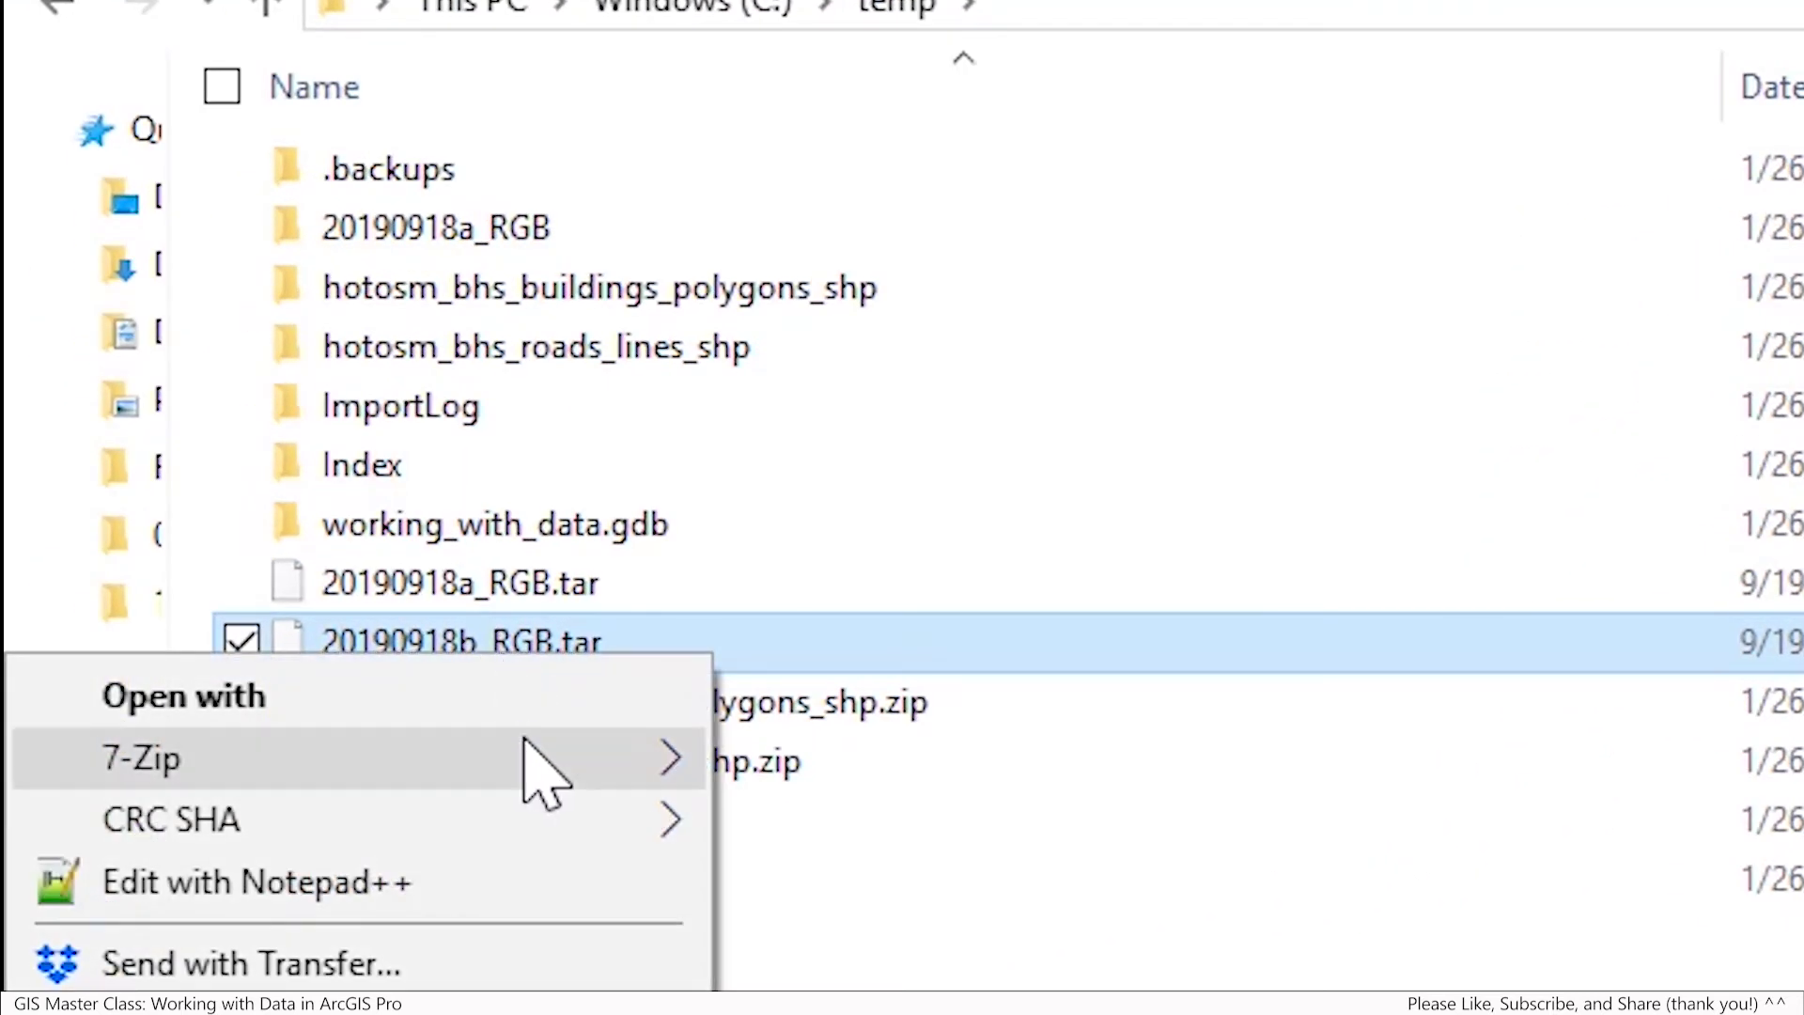
pyautogui.moveTo(524, 739)
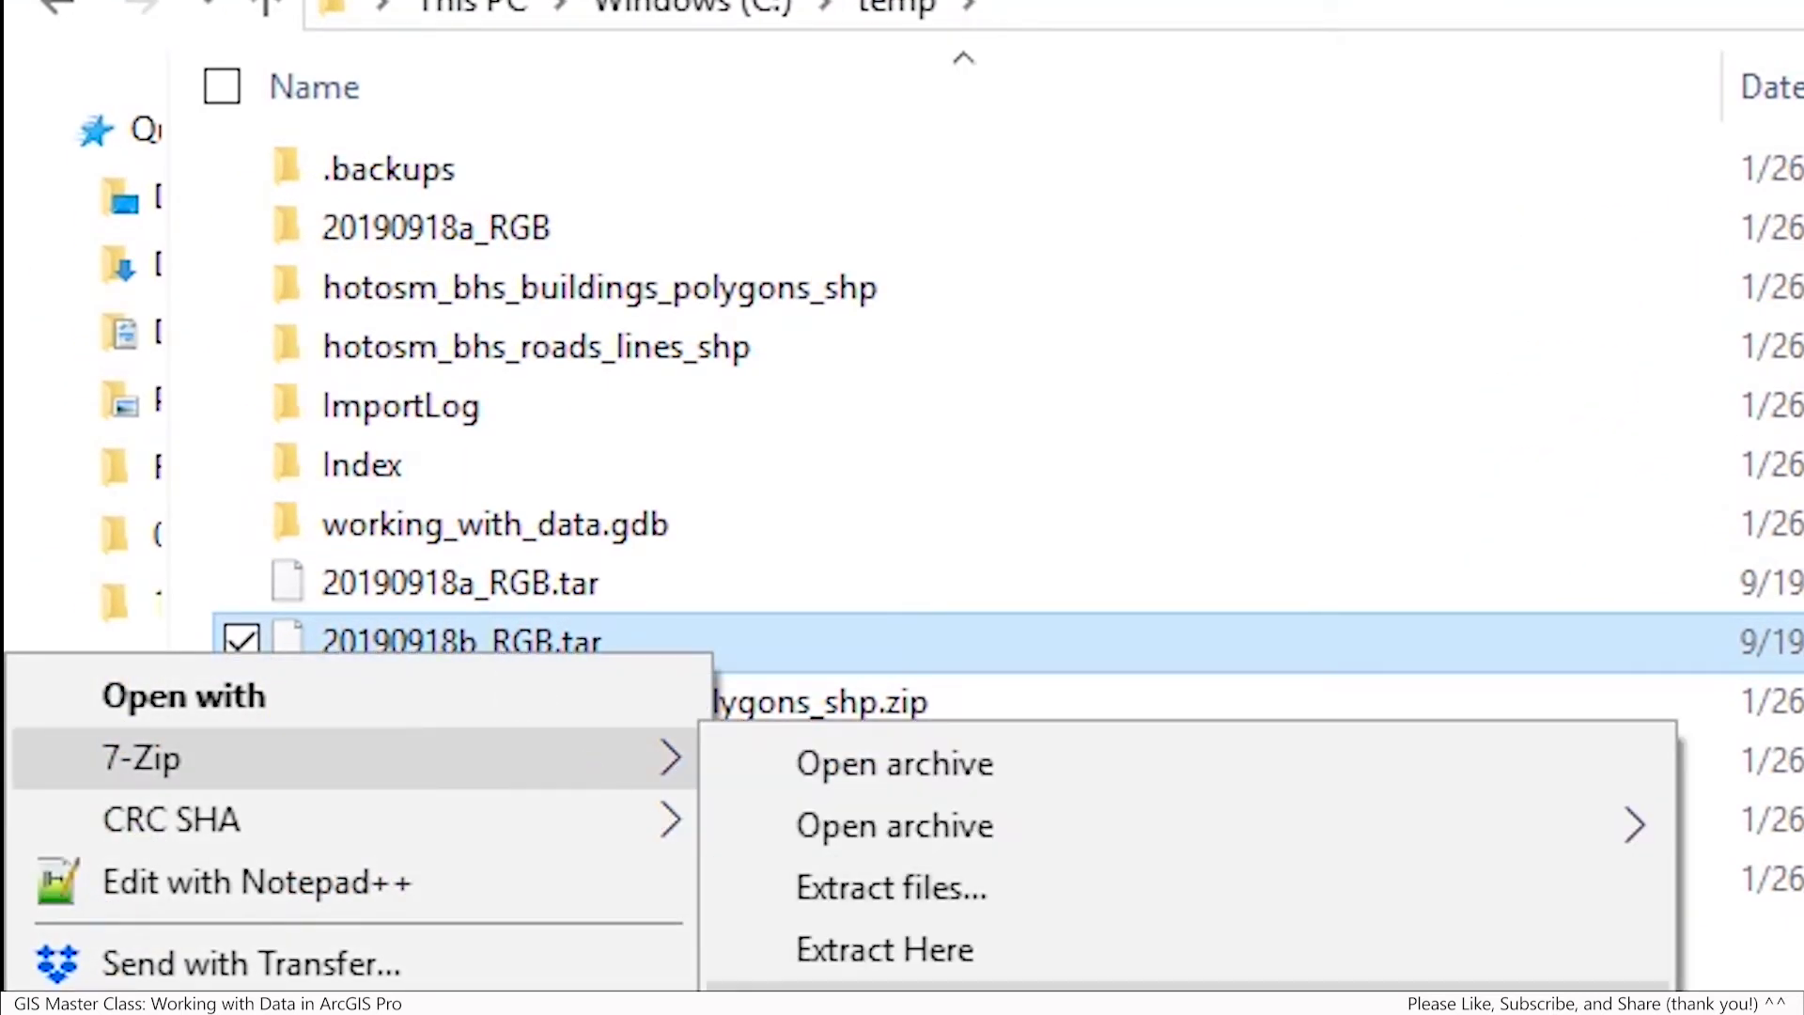
pyautogui.click(1184, 998)
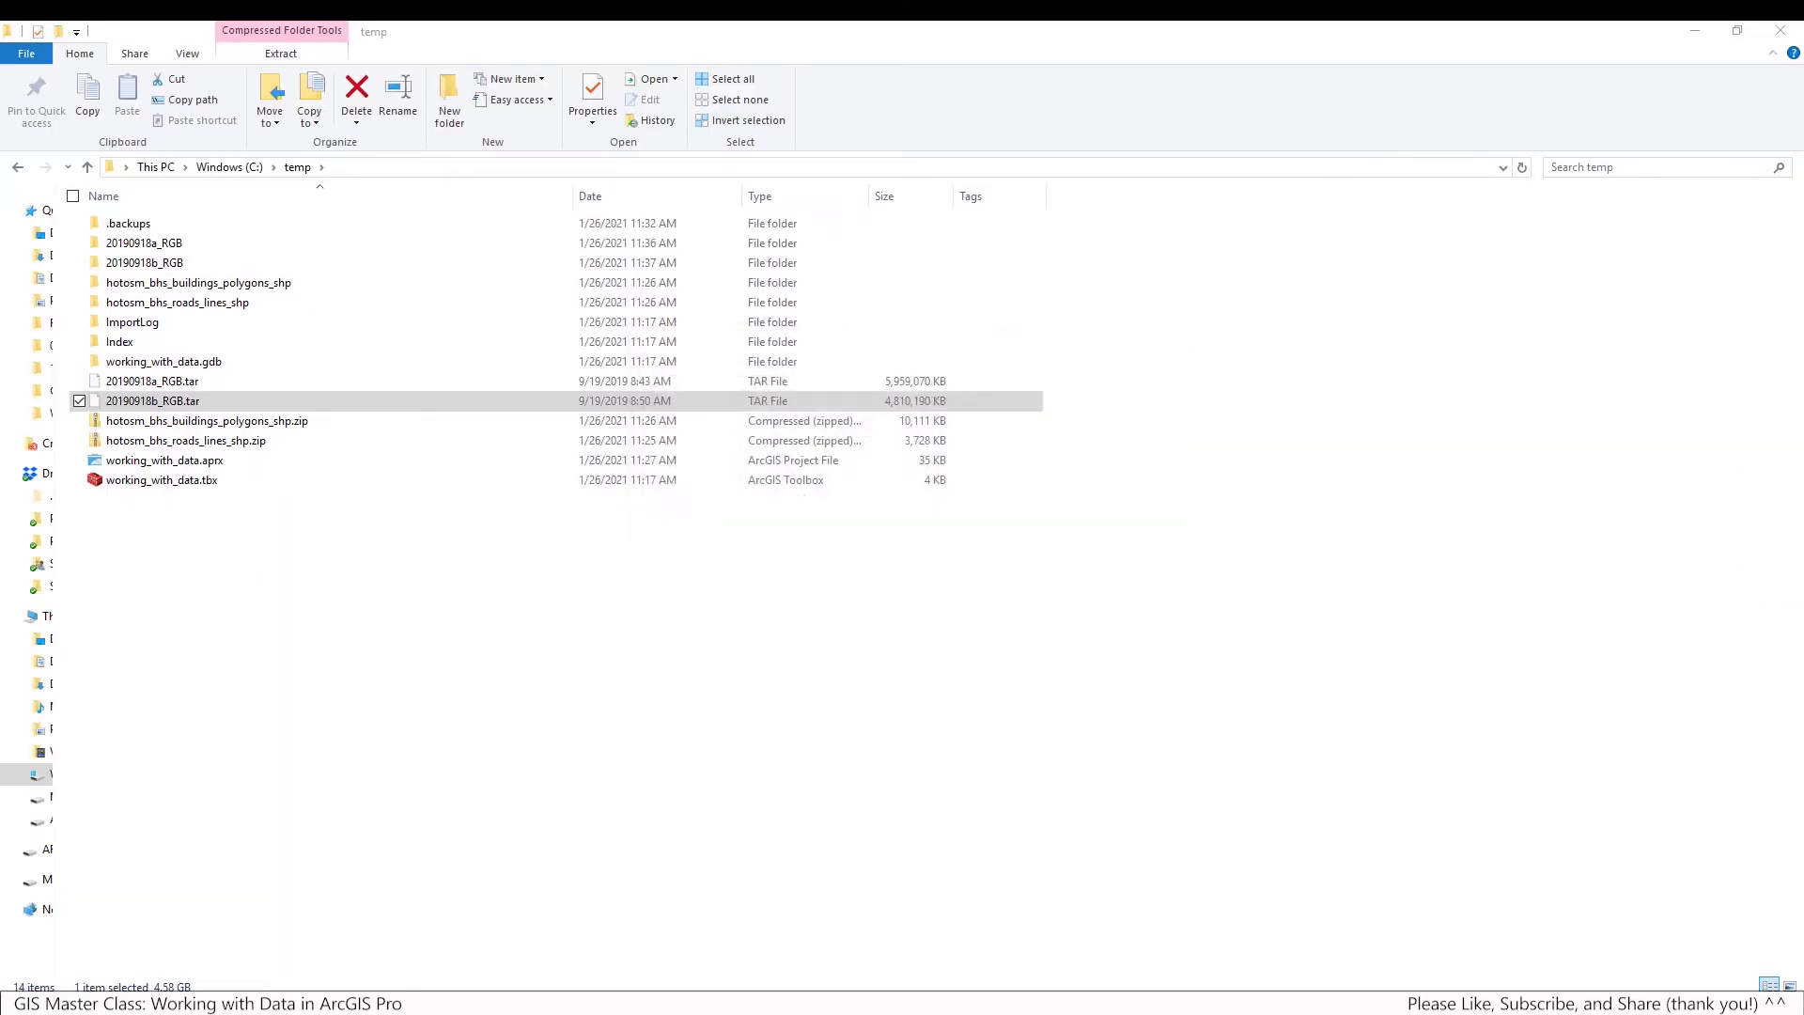
pyautogui.doubleClick(176, 263)
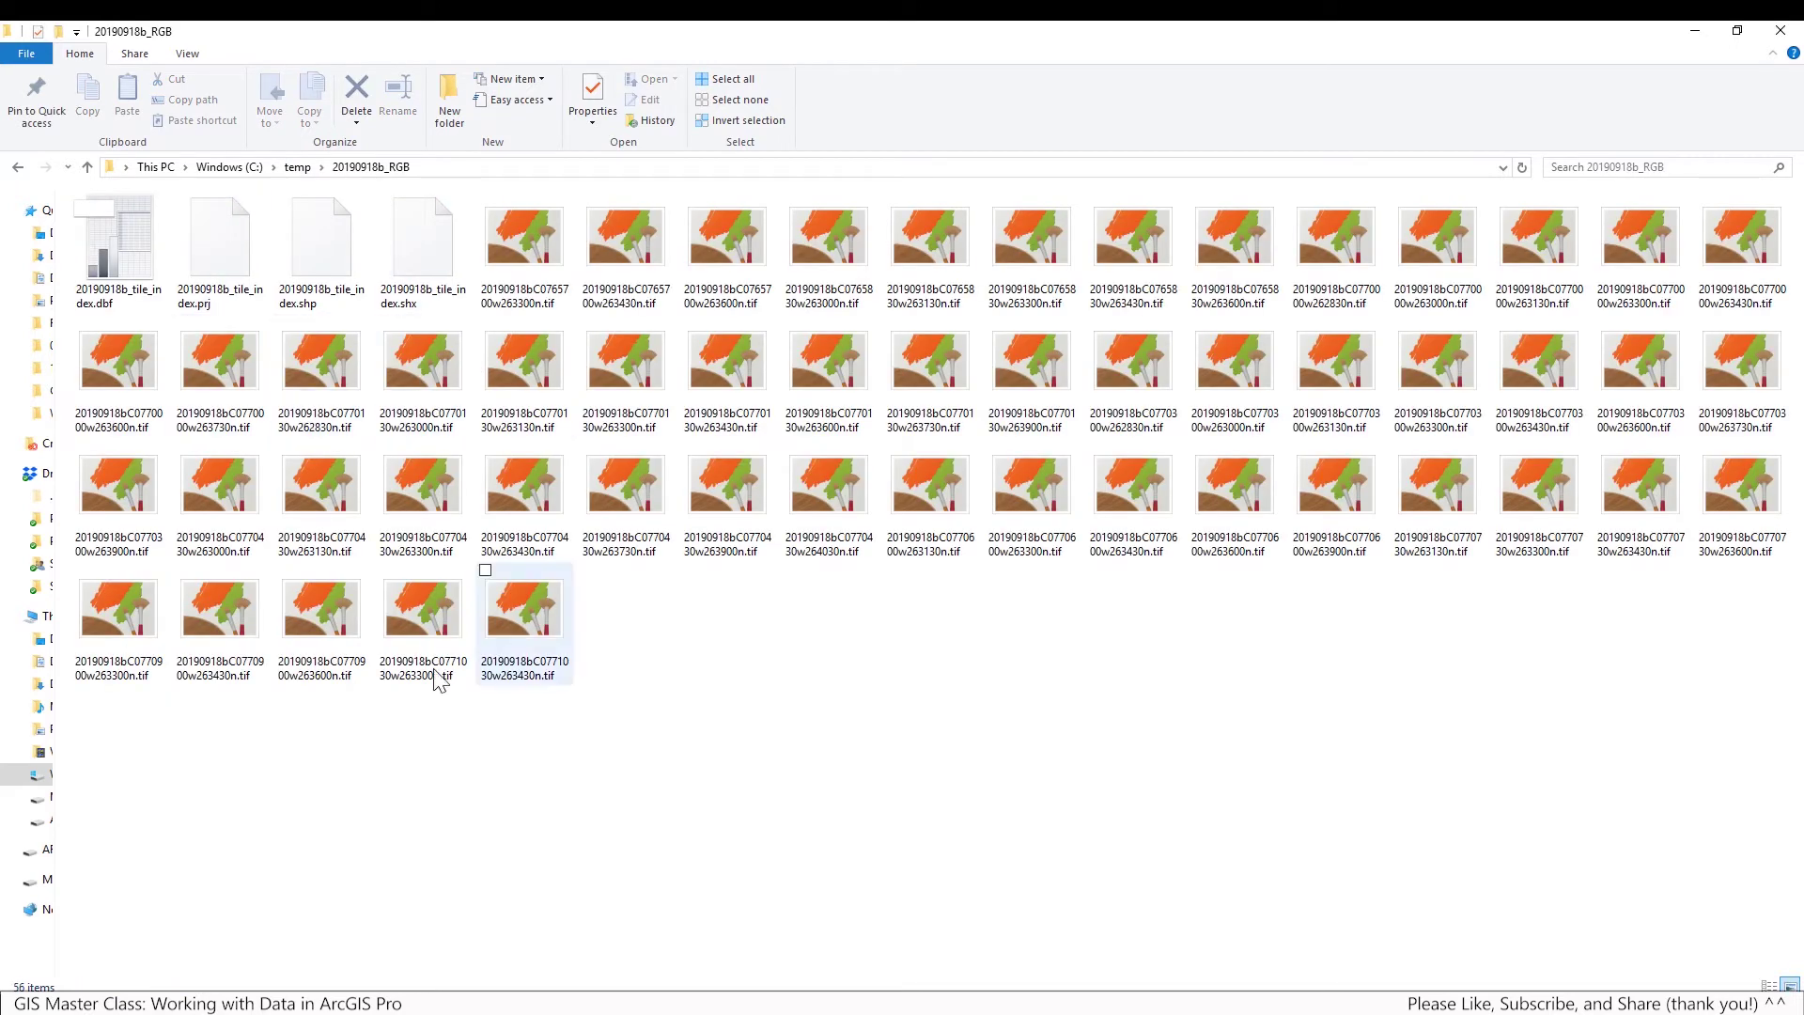
# Show the 20190918b_RGB folder in Details view and select its four tile_index files
pyautogui.rightClick(408, 742)
pyautogui.moveTo(324, 466)
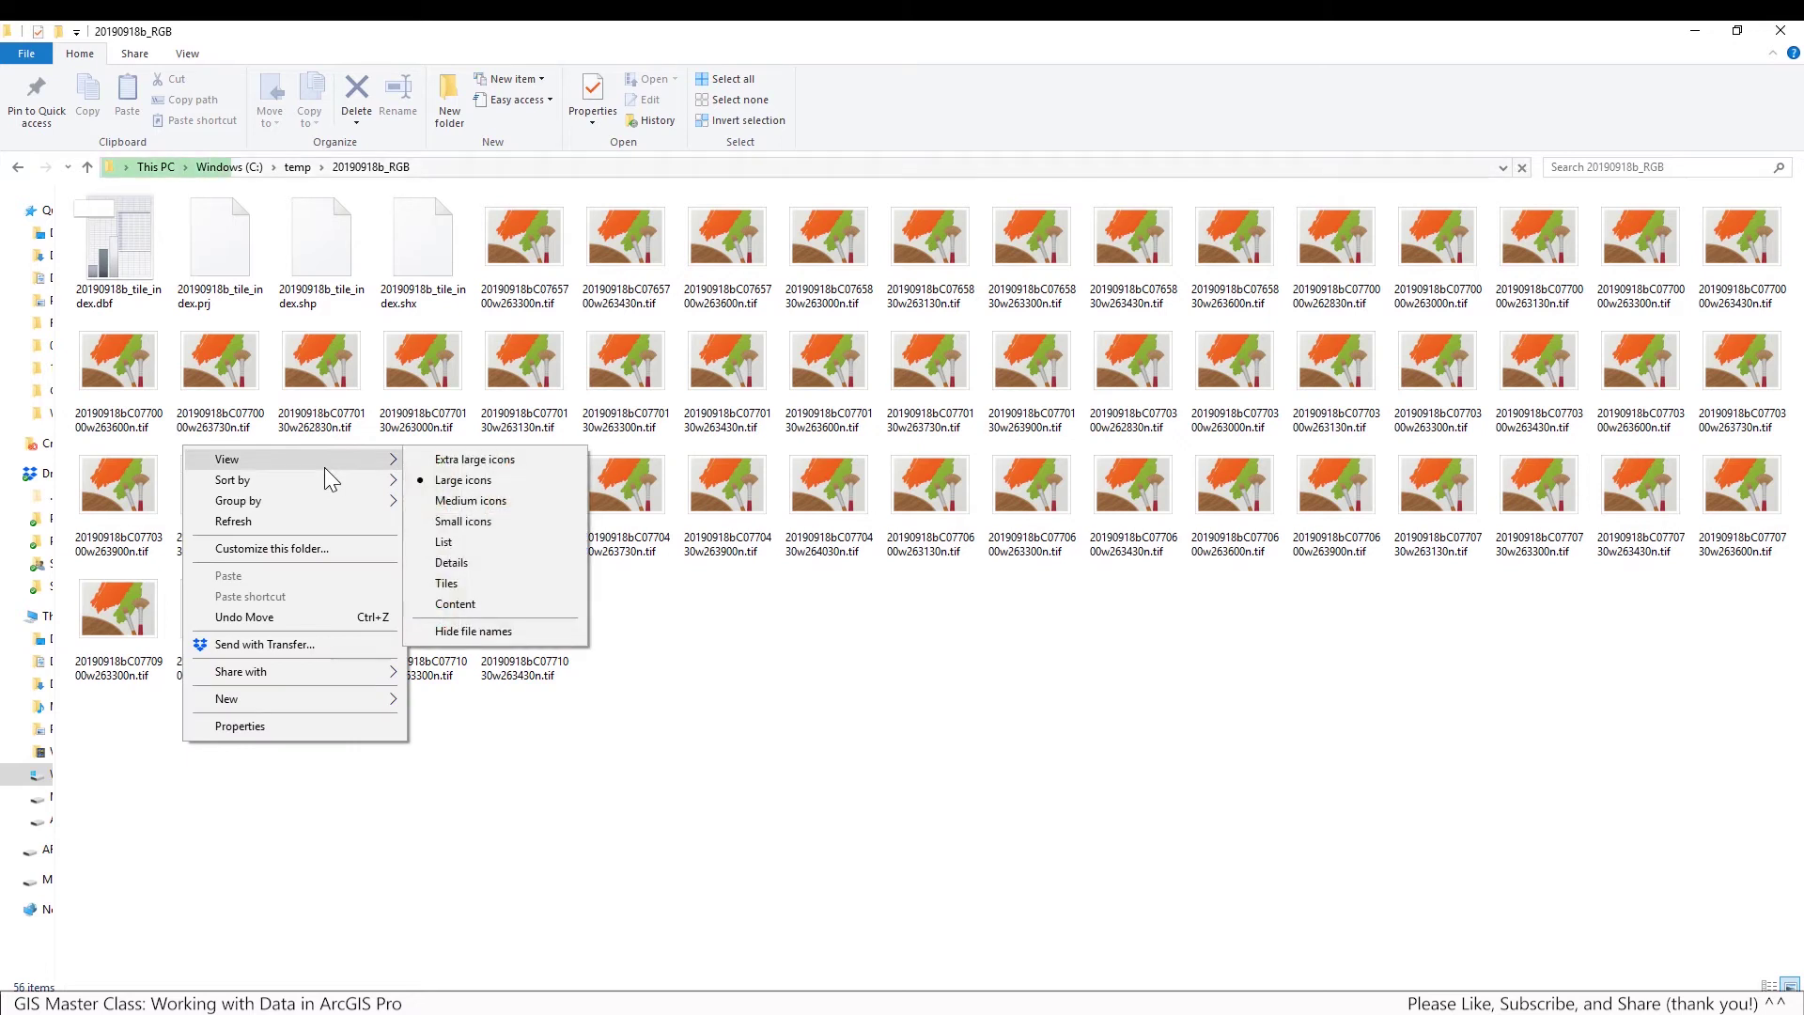
pyautogui.click(452, 562)
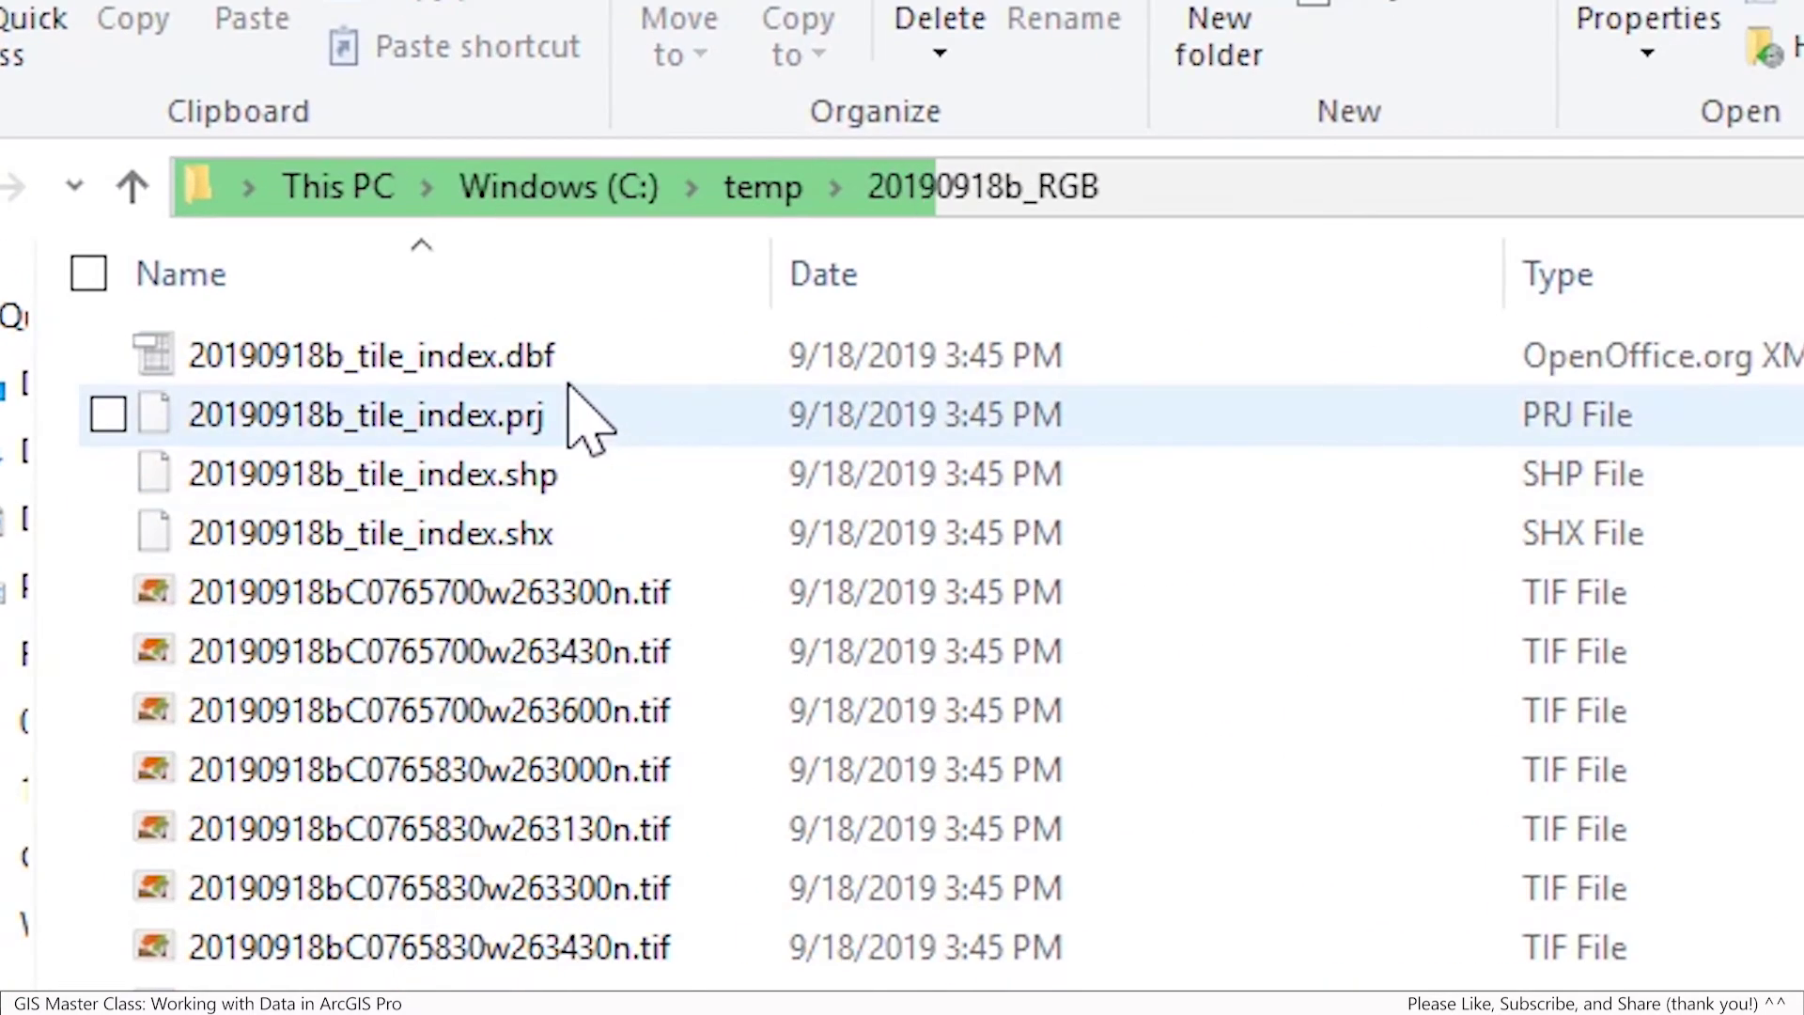
pyautogui.click(563, 365)
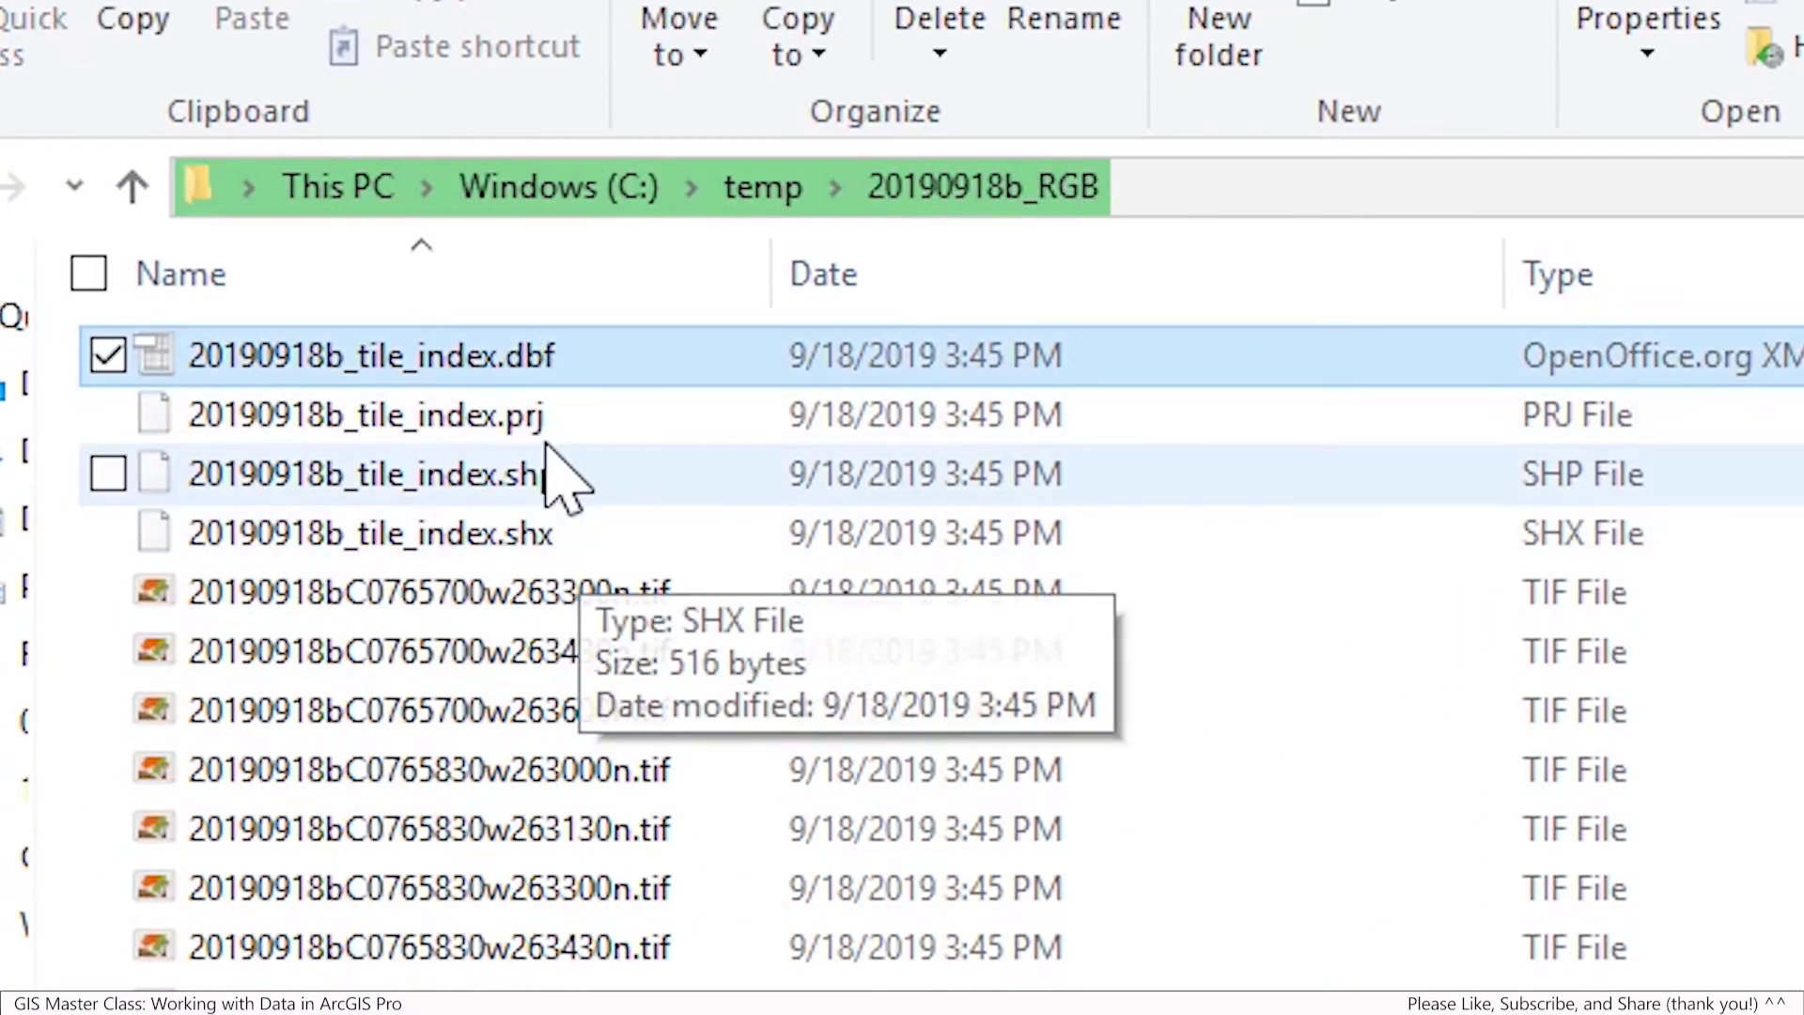
pyautogui.keyDown('shift'); pyautogui.click(518, 533); pyautogui.keyUp('shift')
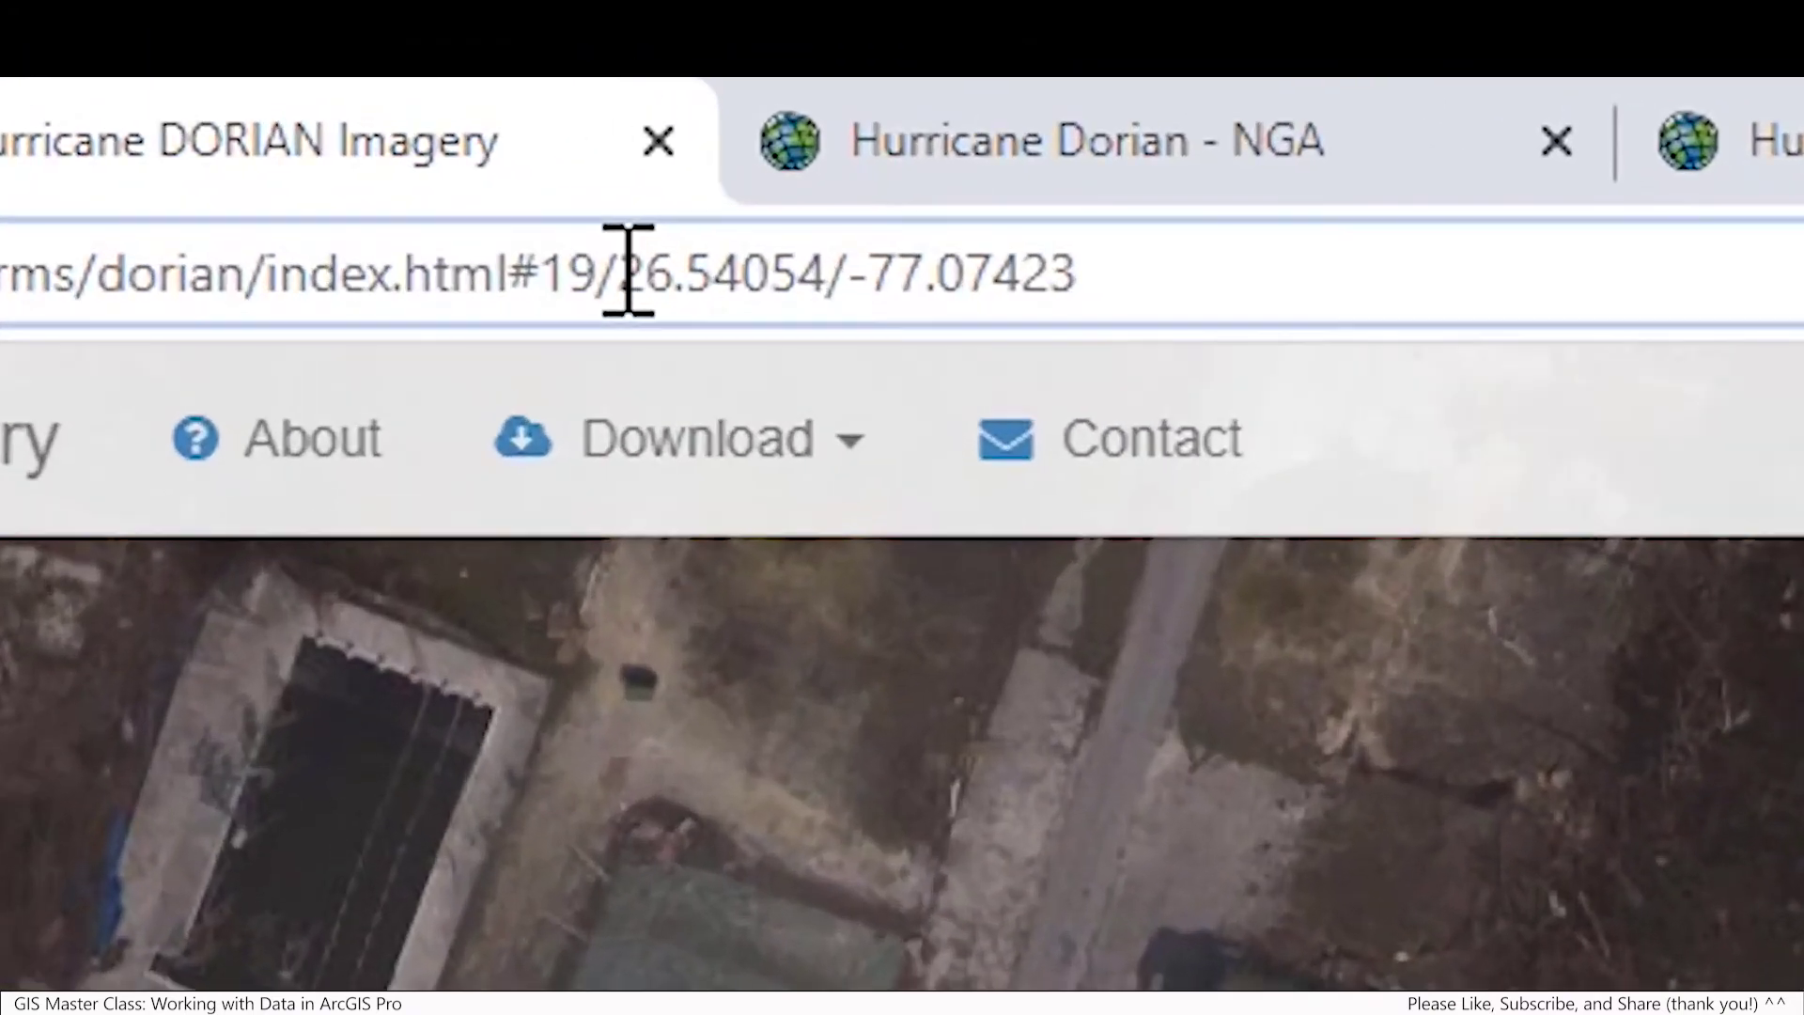
# Copy the coordinates 26.54054/-77.07423 from the page address and return to ArcGIS Pro
pyautogui.click(432, 69)
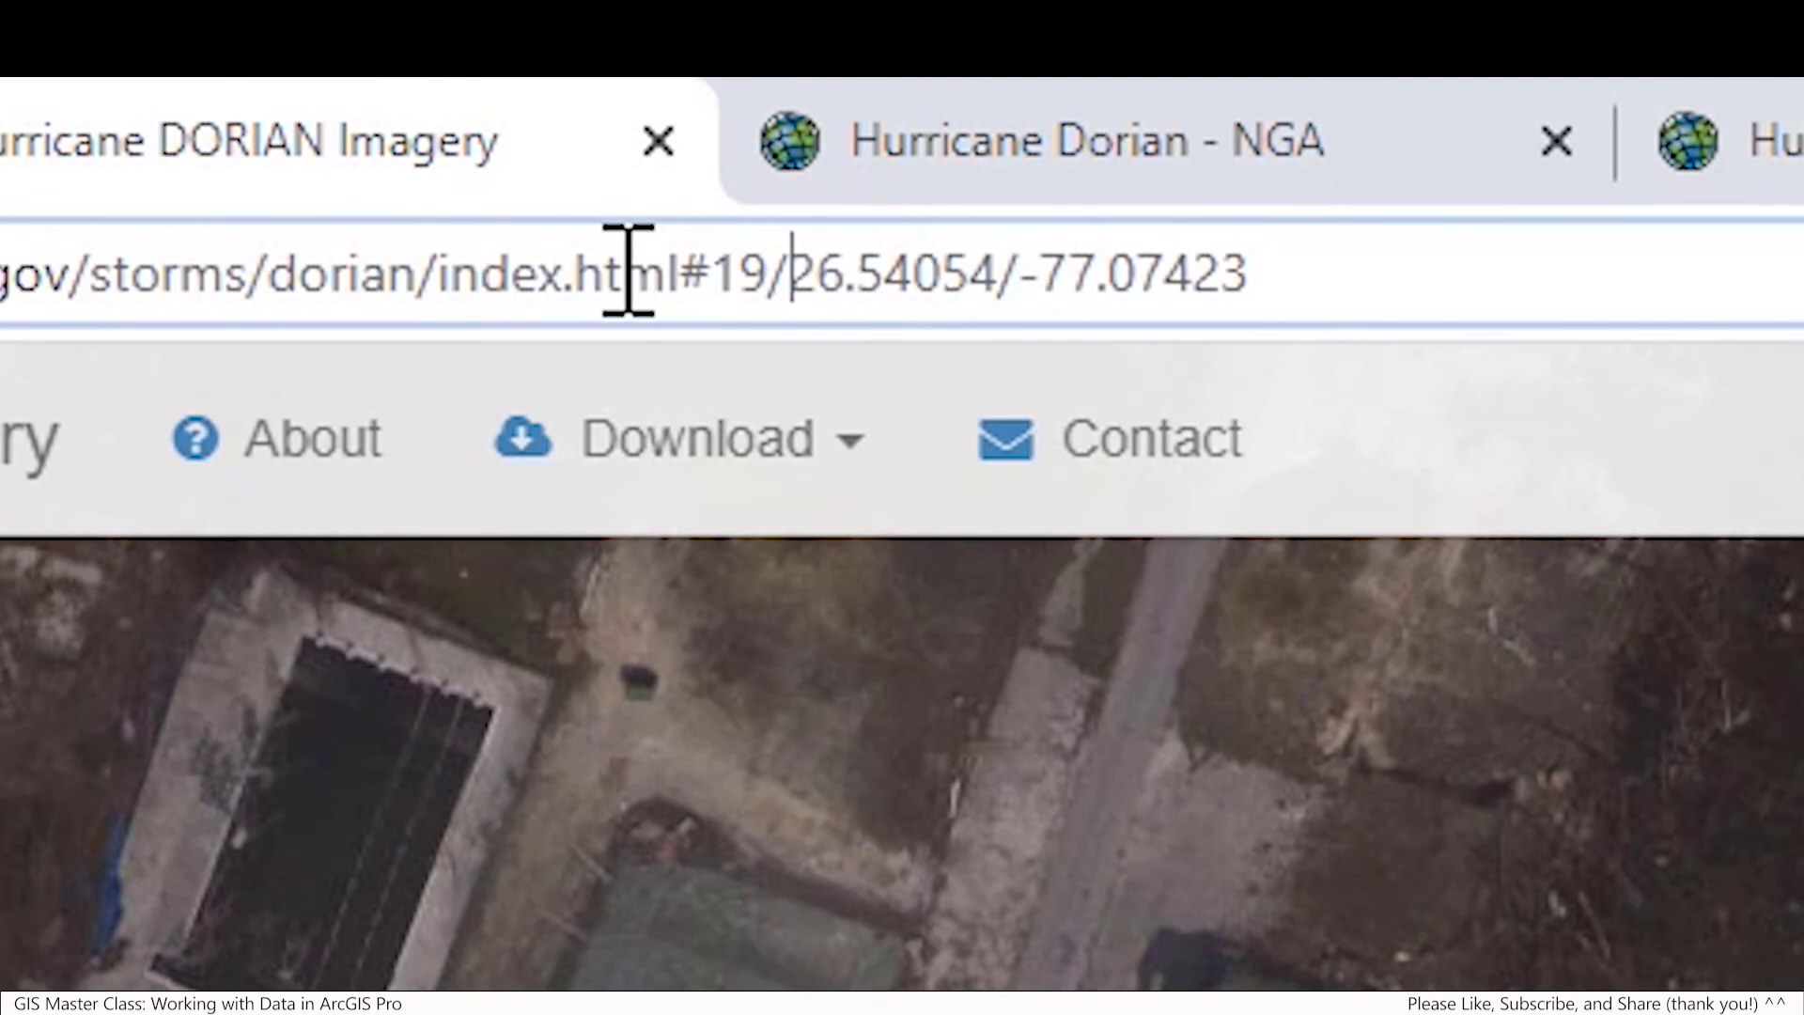
pyautogui.moveTo(794, 271); pyautogui.dragTo(1267, 280)
pyautogui.hotkey('ctrl', 'c')
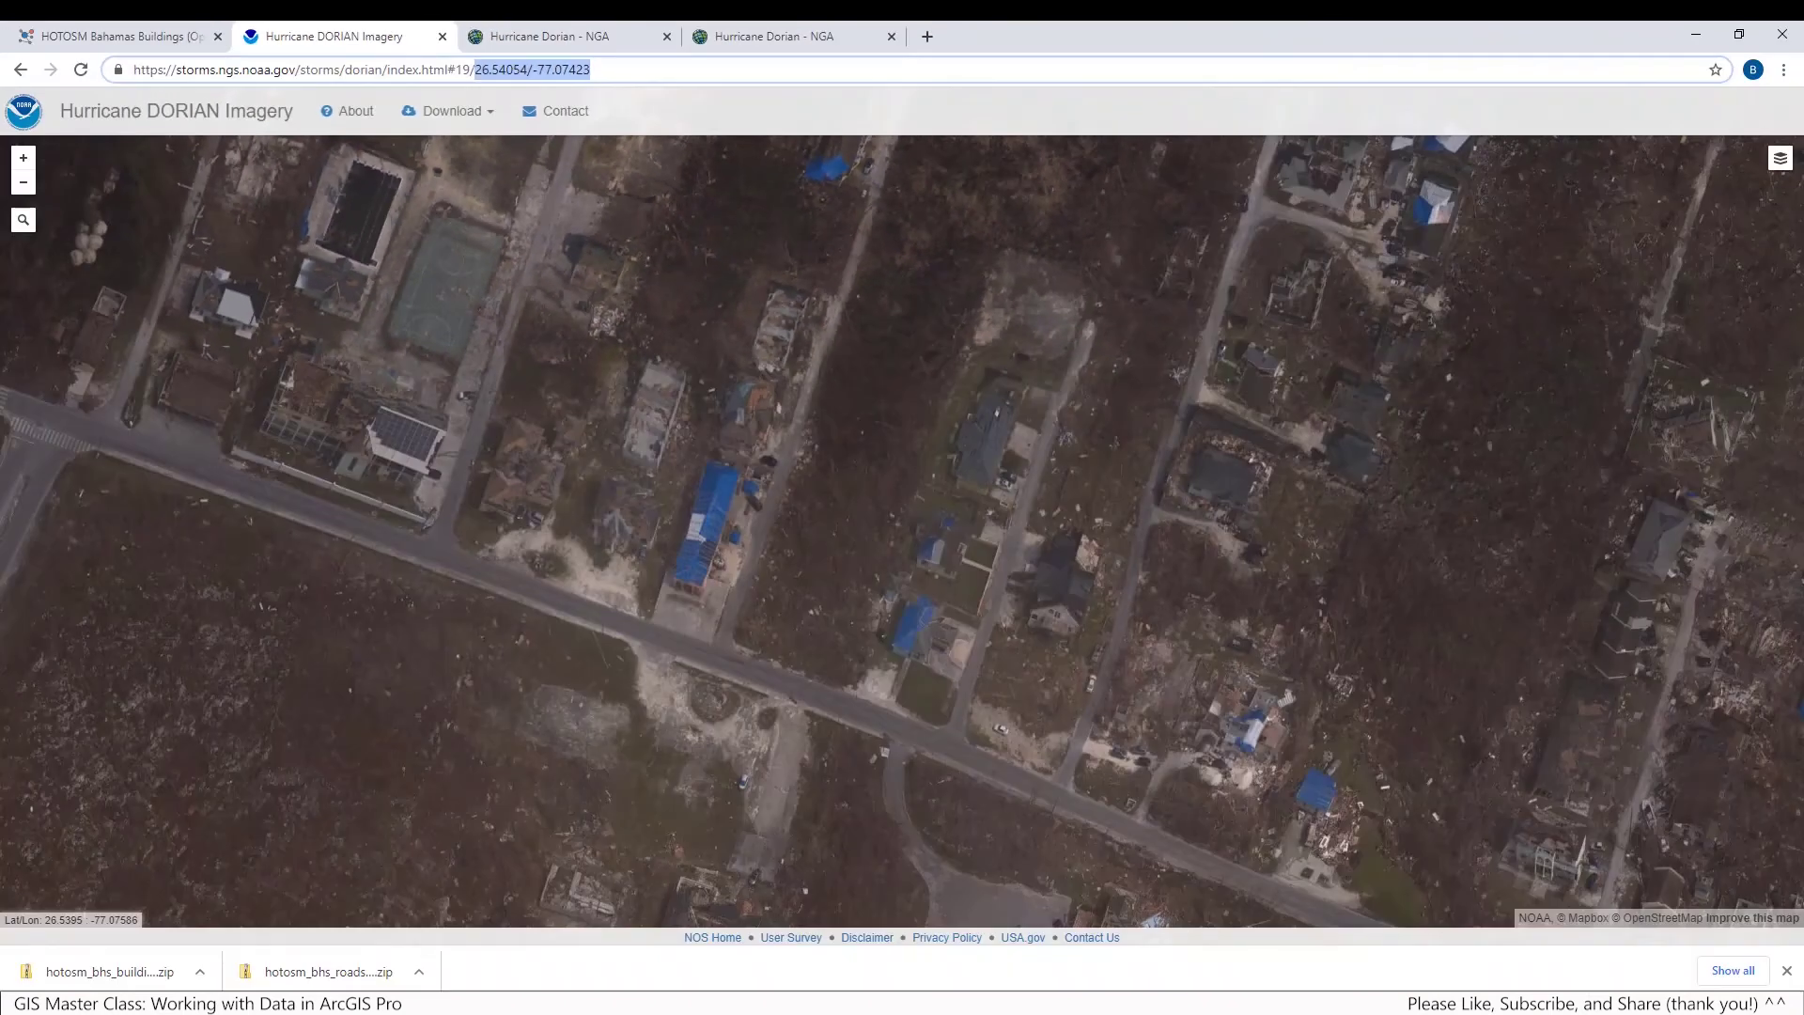
pyautogui.hotkey('alt', 'Tab')
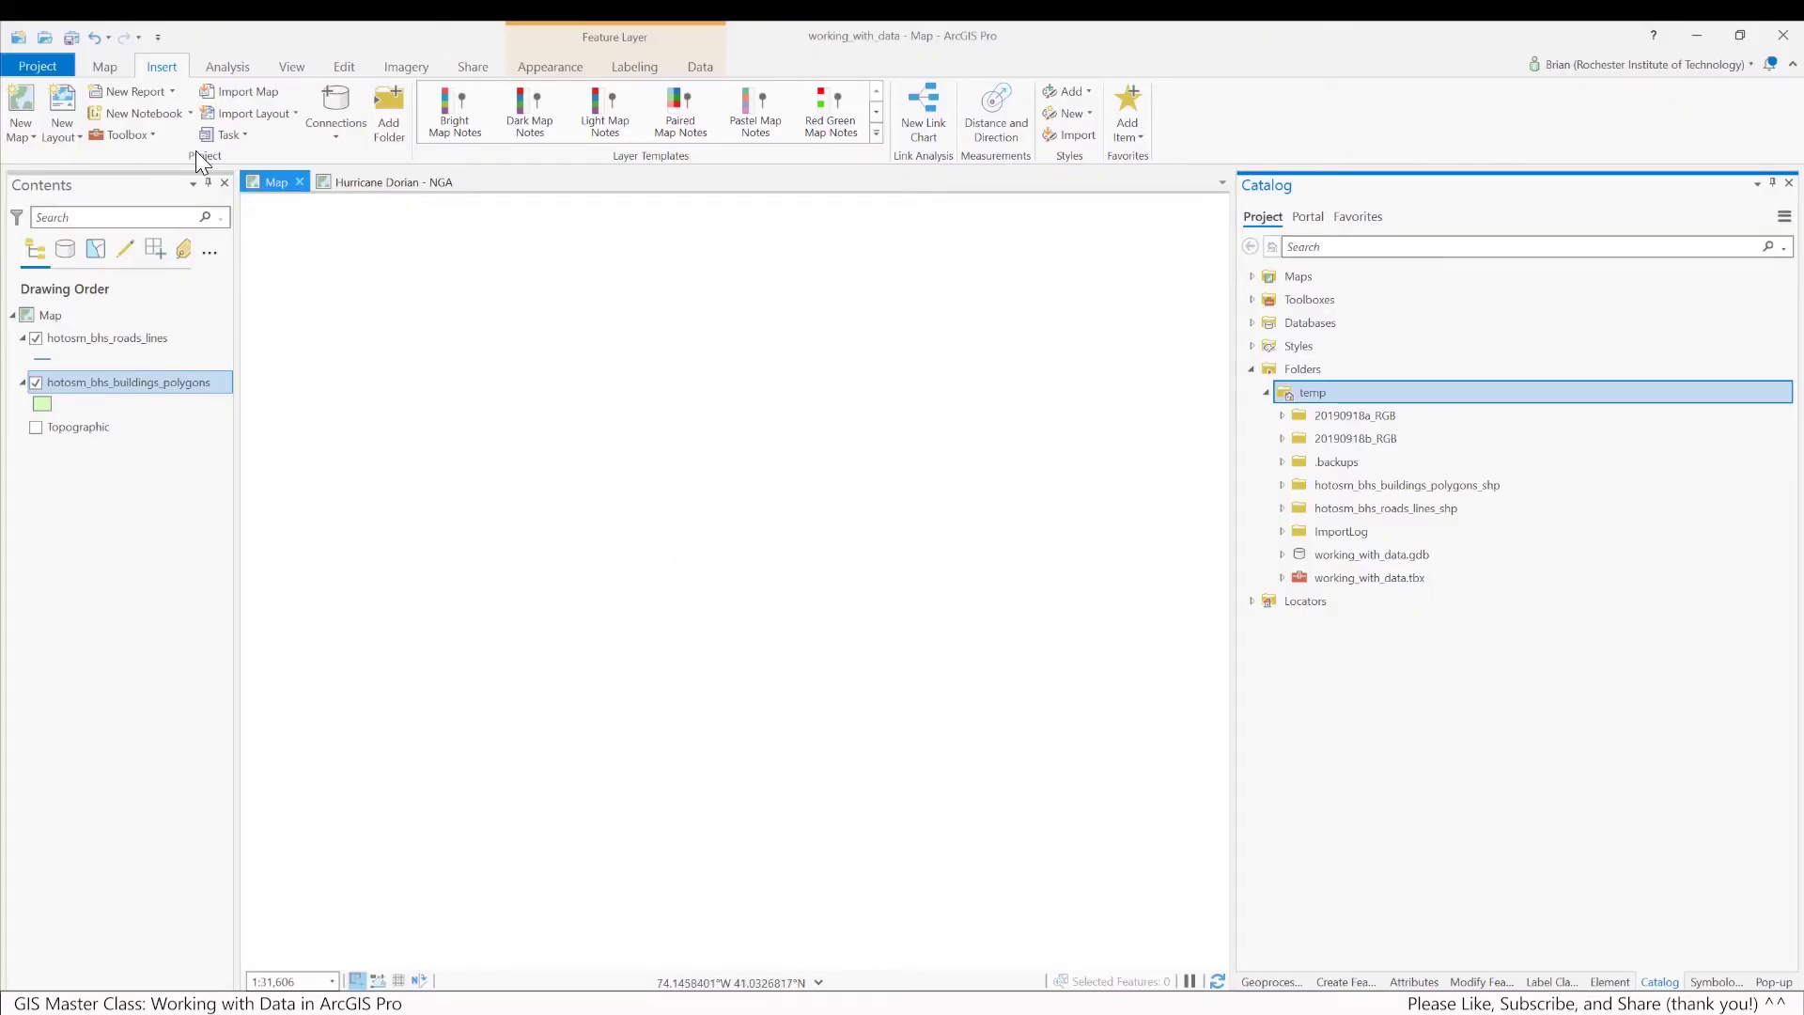
# Use Locate to search the pasted coordinates as 26.54054 -77.07423 and zoom to that point
pyautogui.click(105, 65)
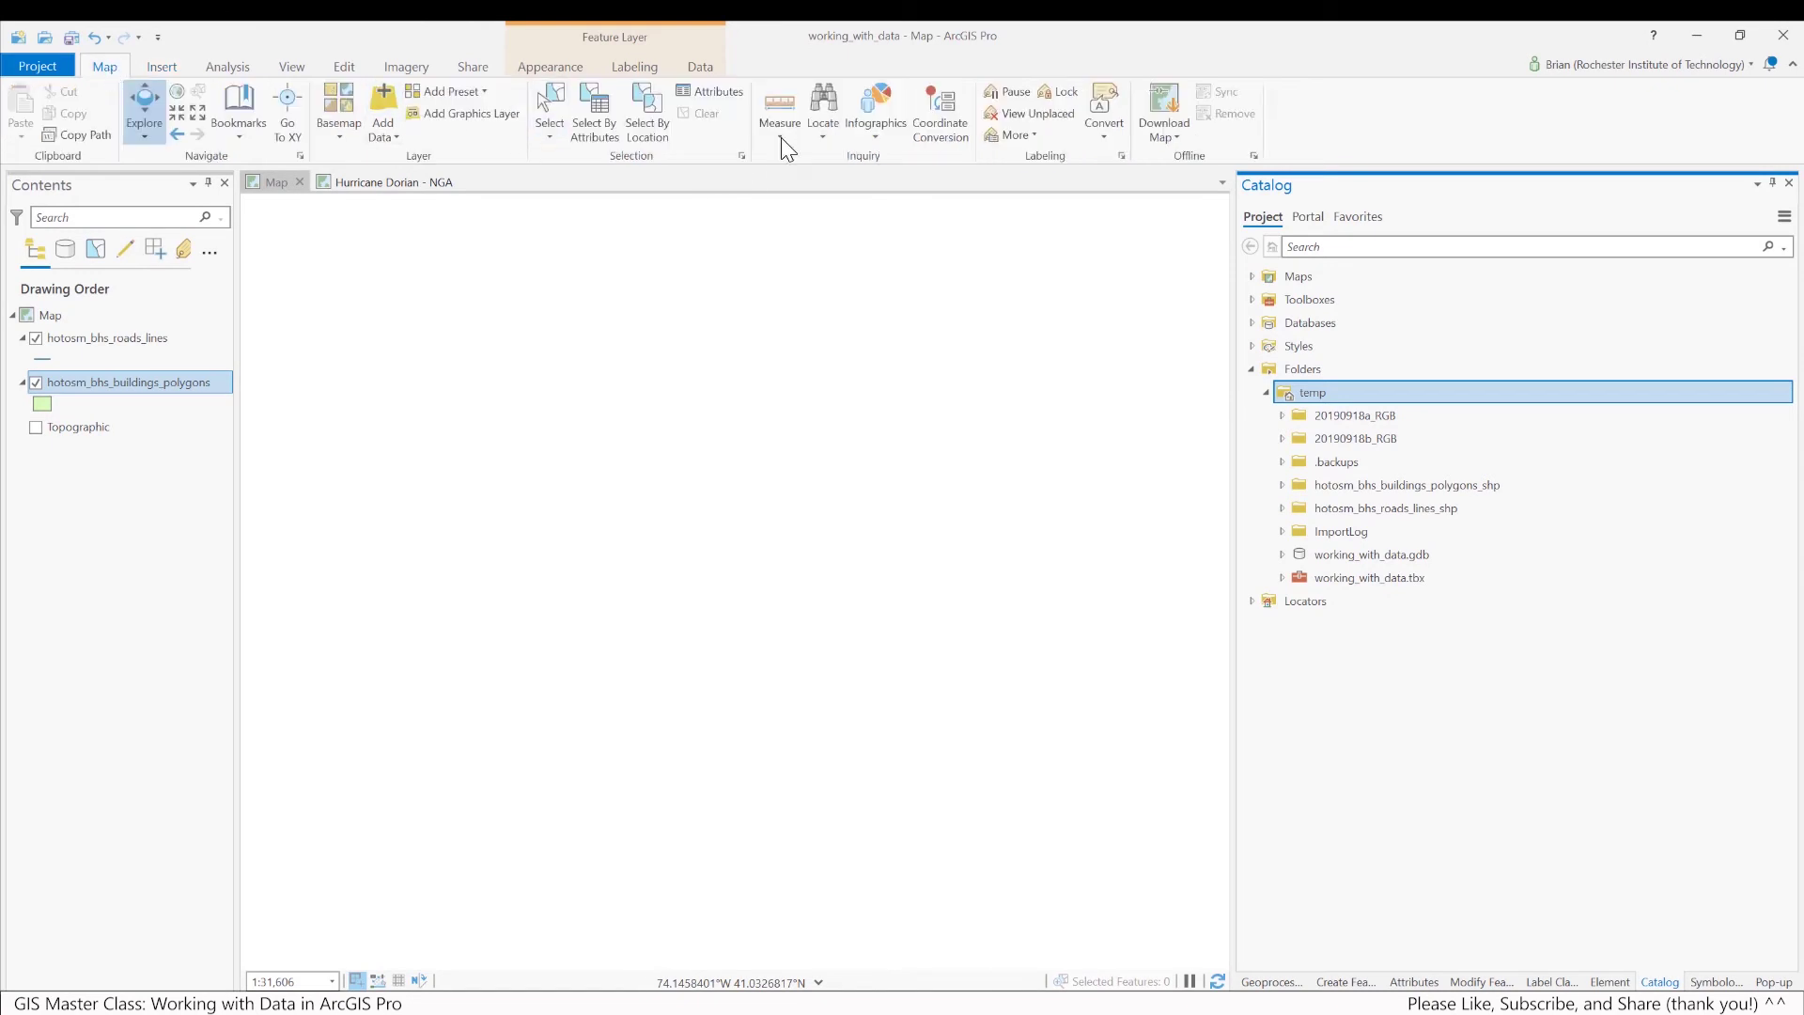
pyautogui.click(824, 137)
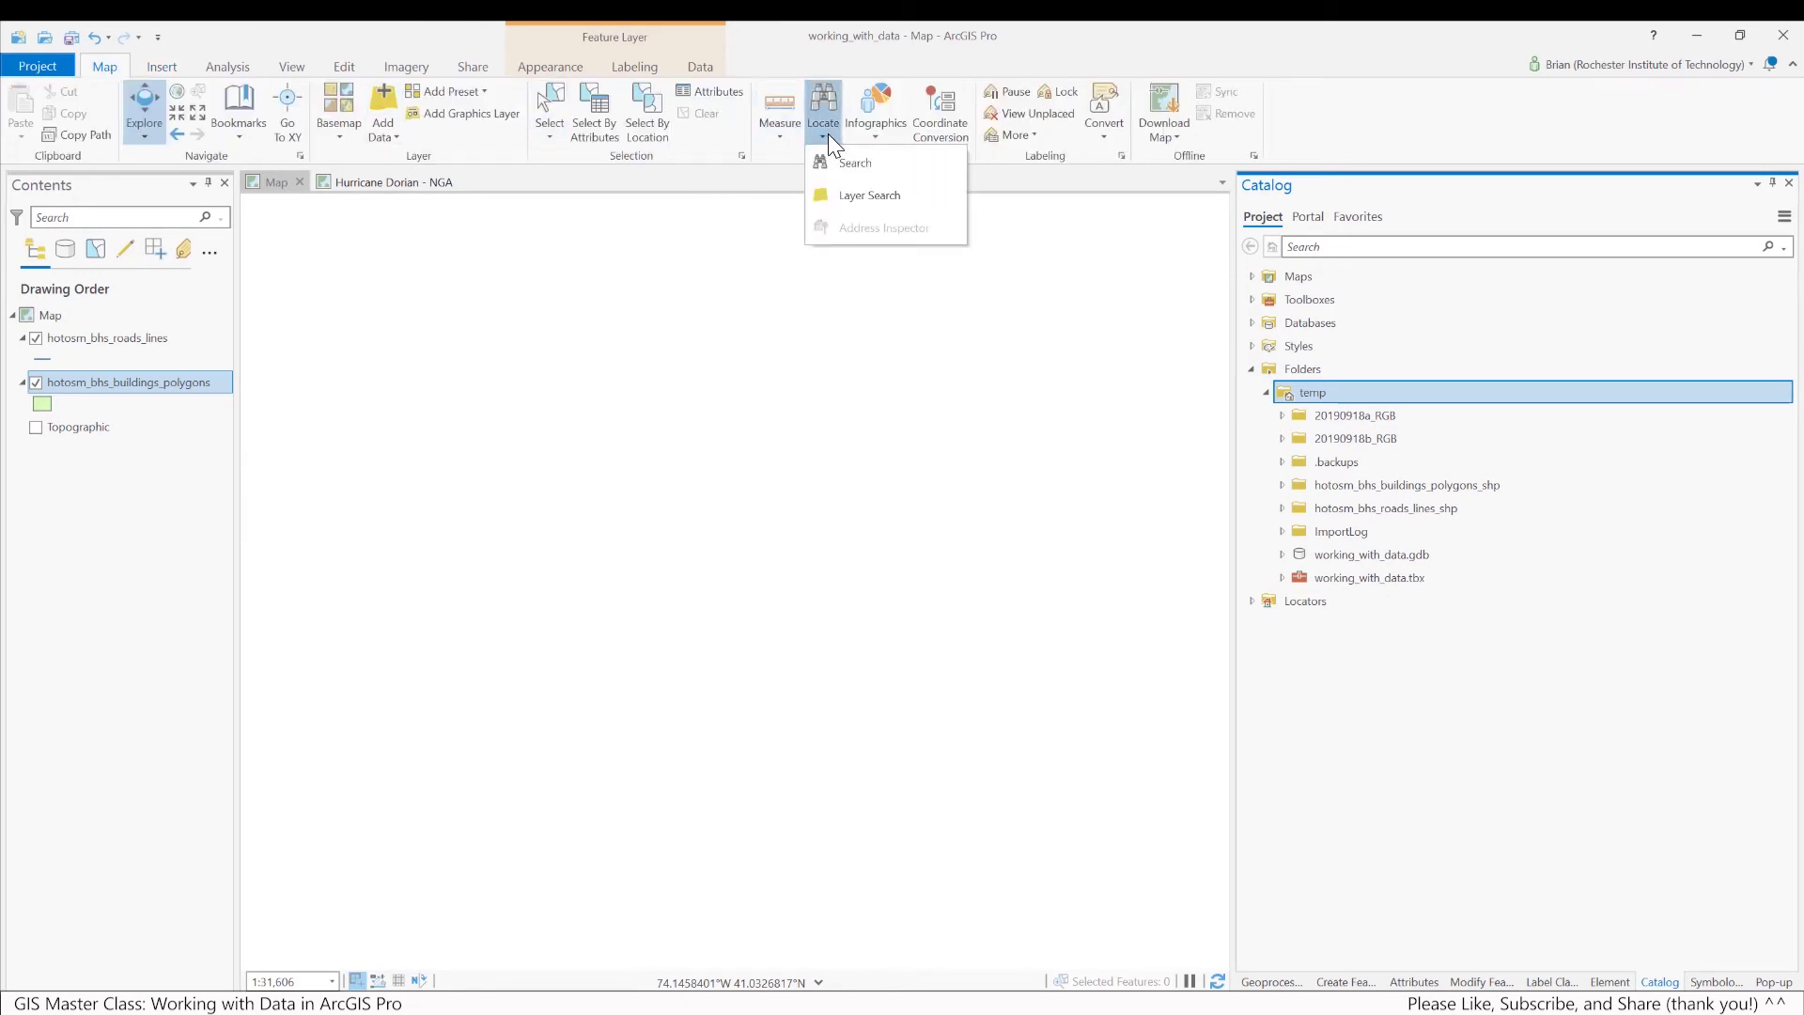
pyautogui.click(886, 164)
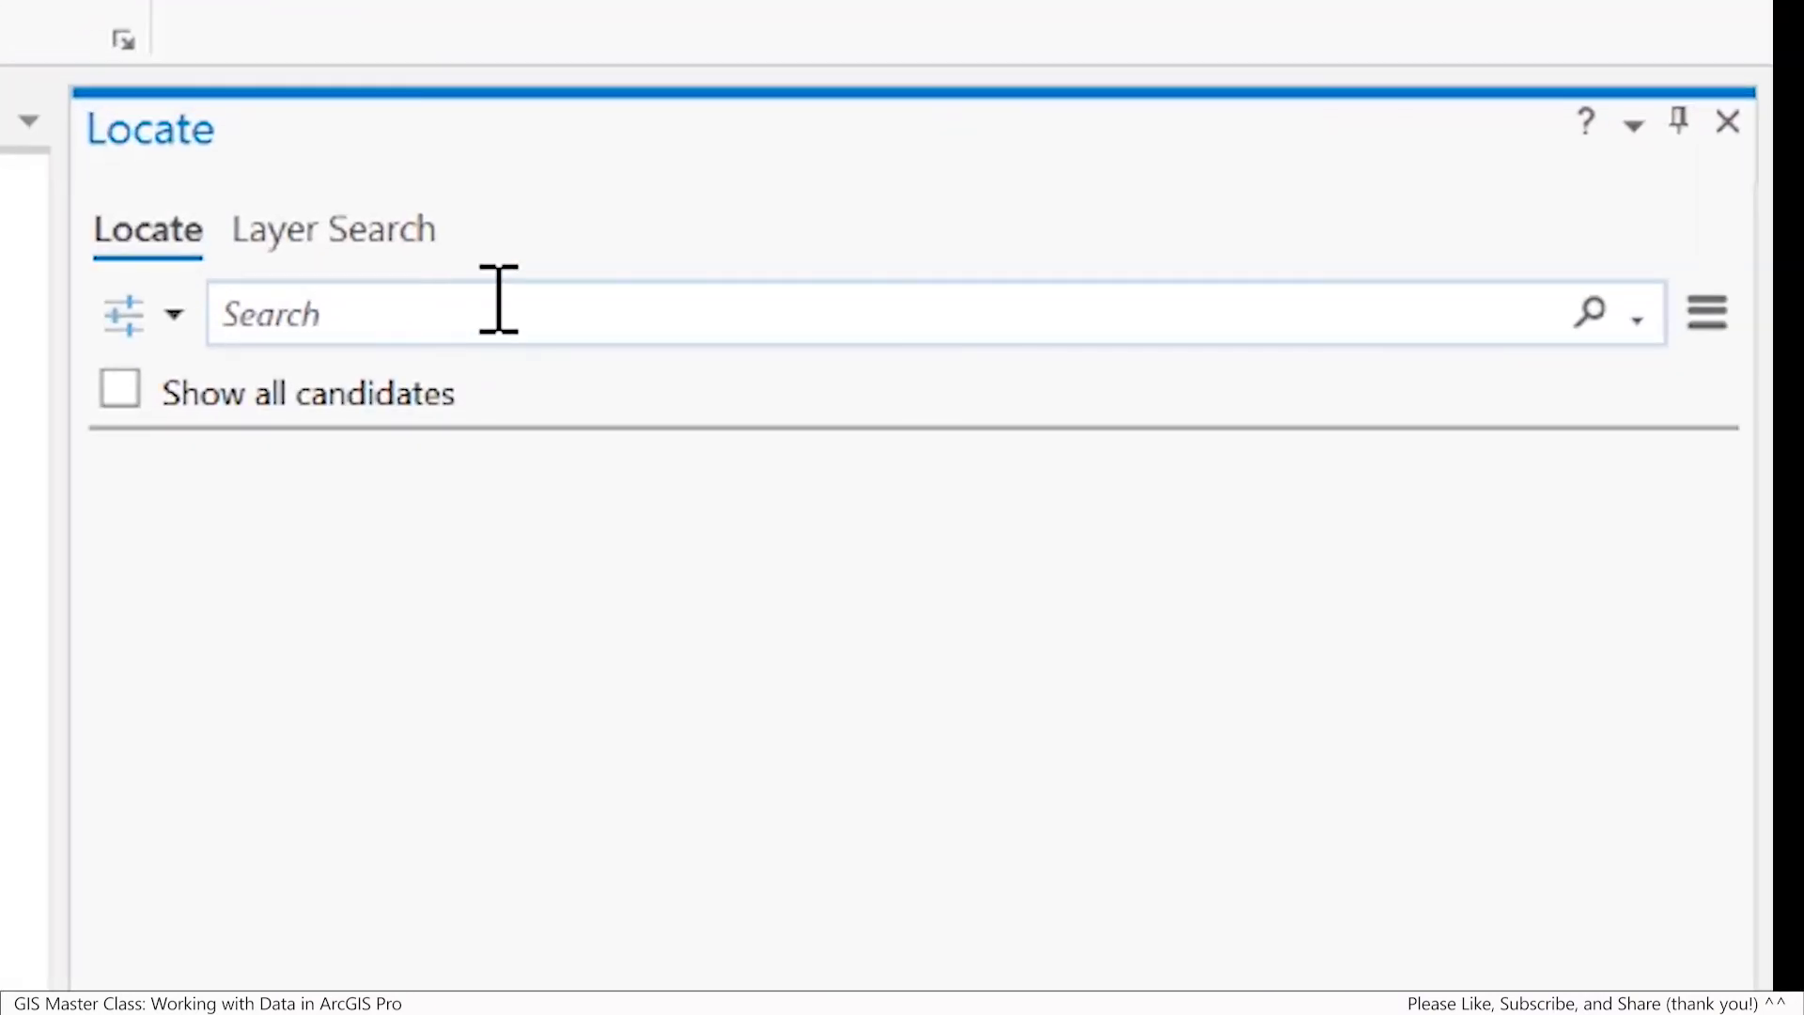
pyautogui.click(498, 299)
pyautogui.hotkey('ctrl', 'v')
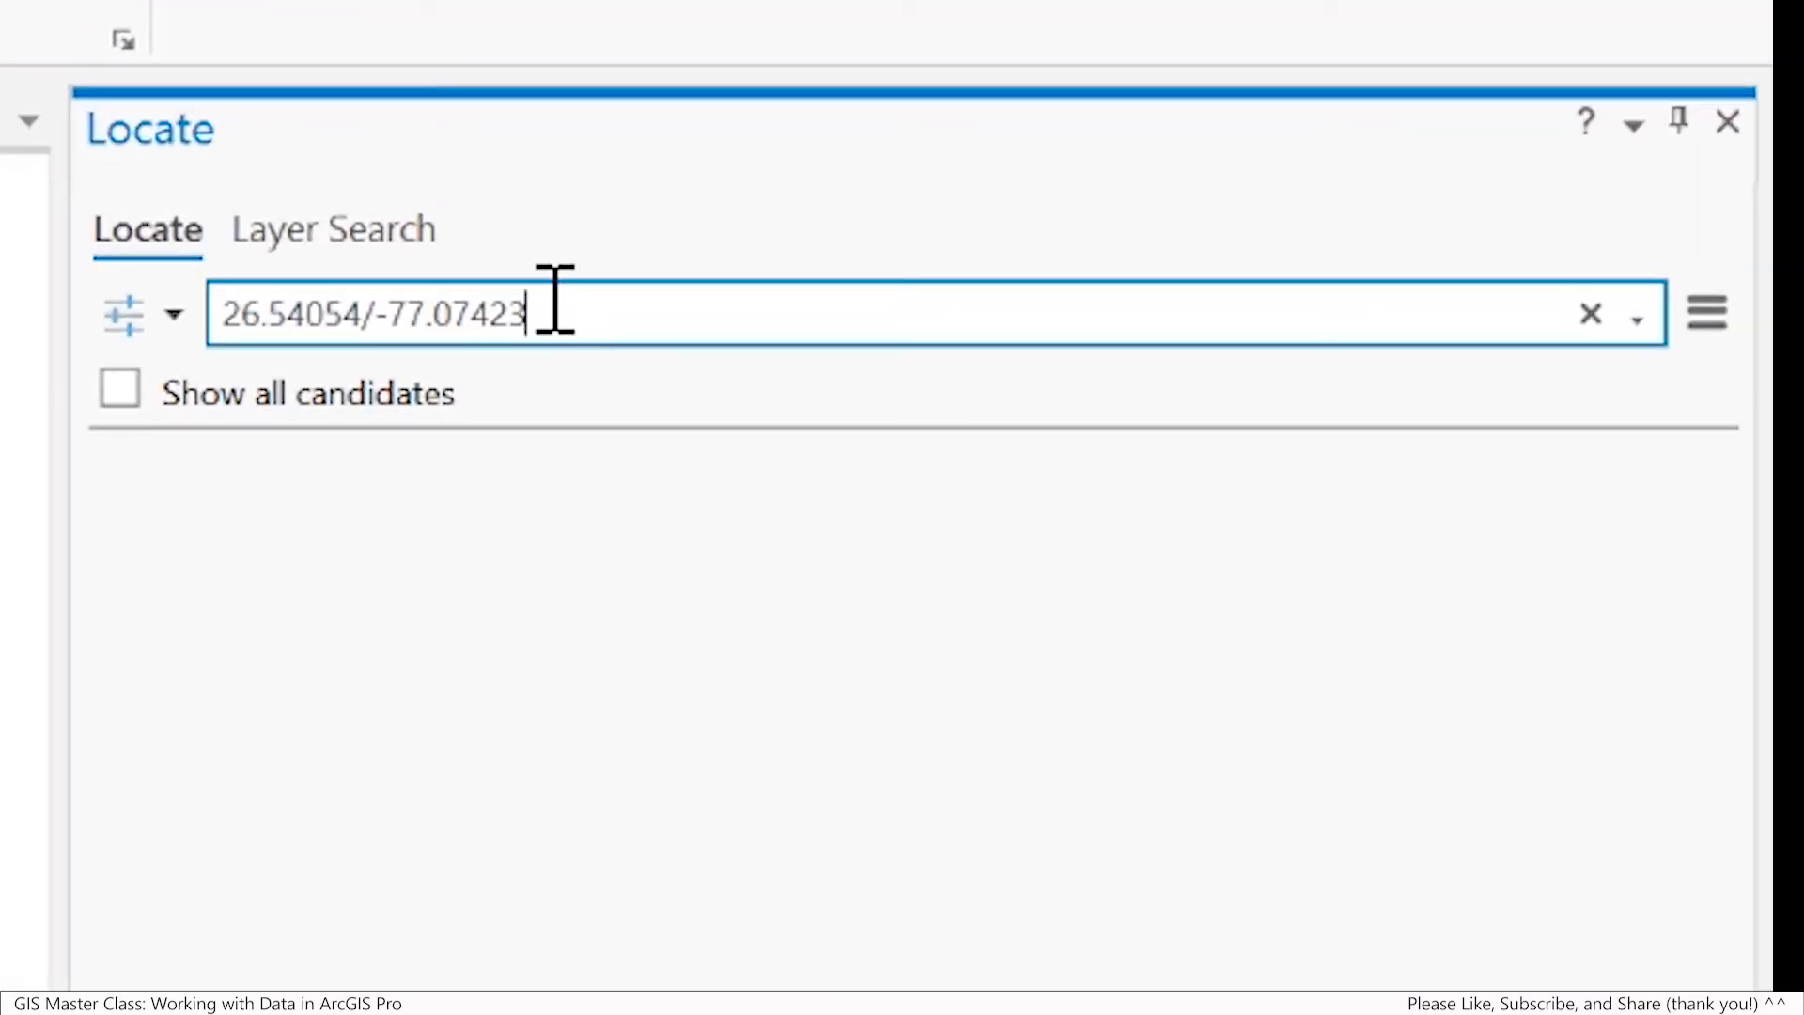
pyautogui.click(376, 314)
pyautogui.press('BackSpace')
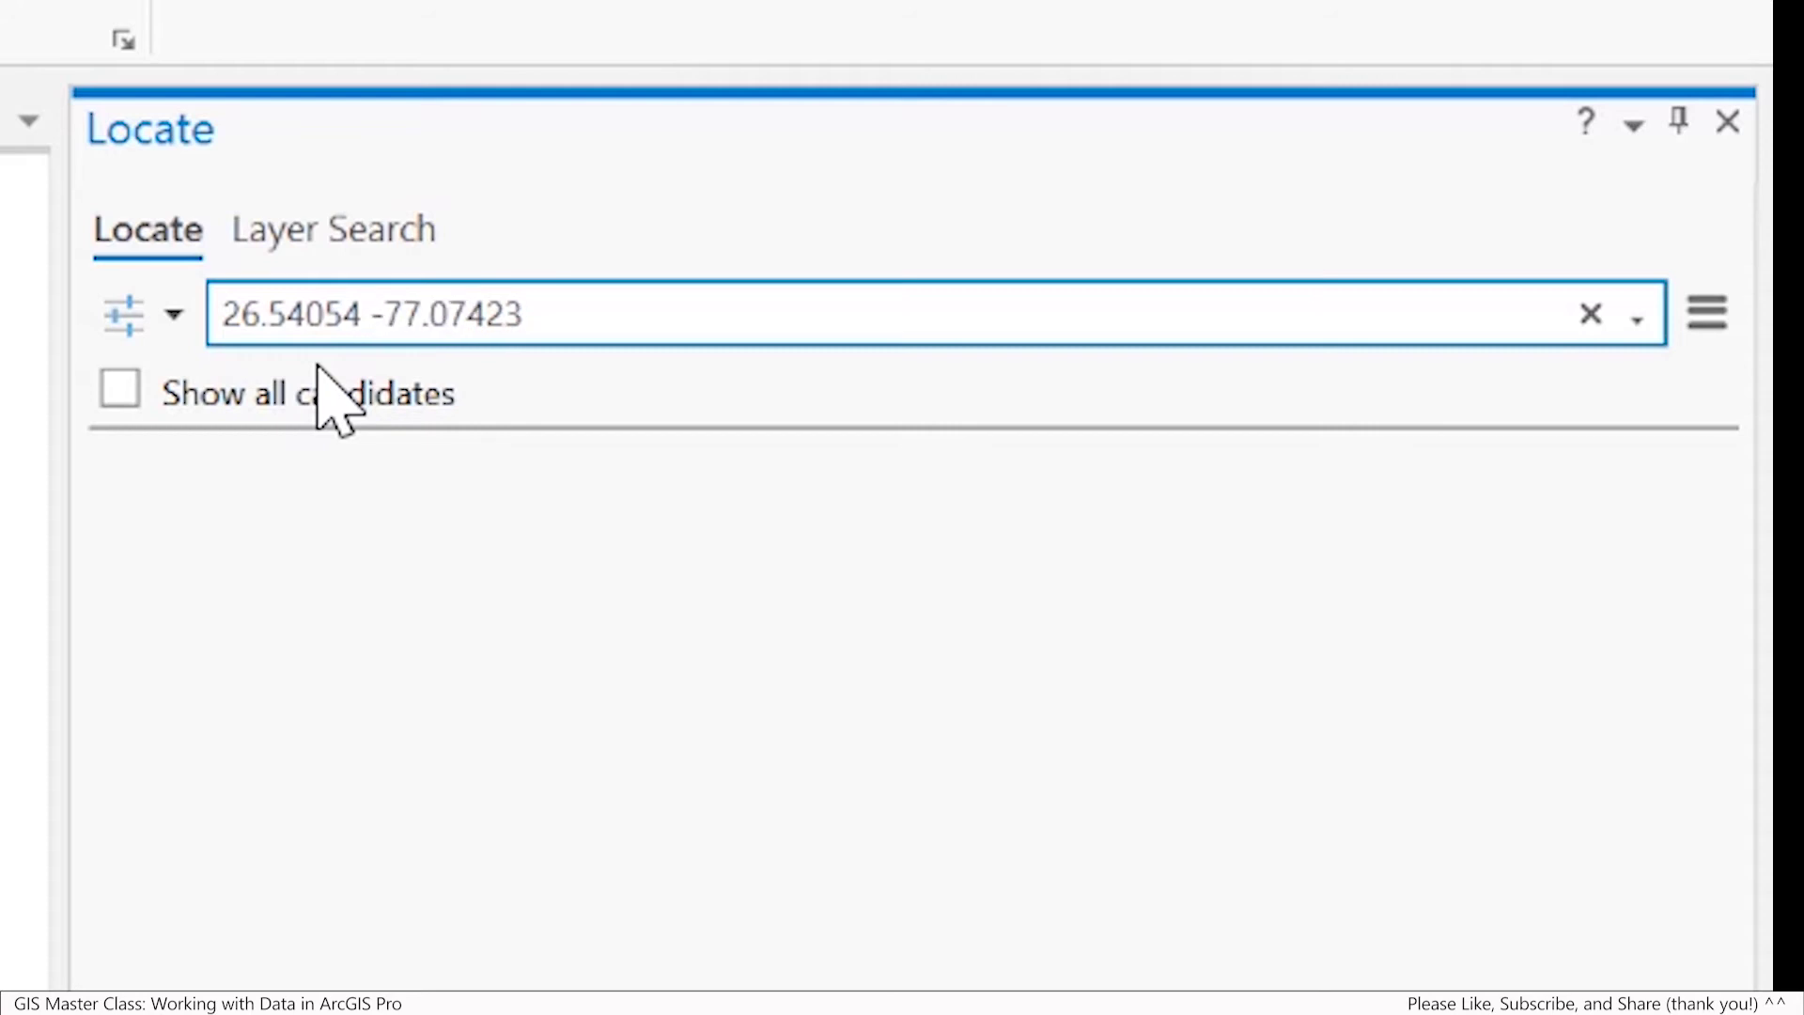
pyautogui.click(611, 310)
pyautogui.press('Return')
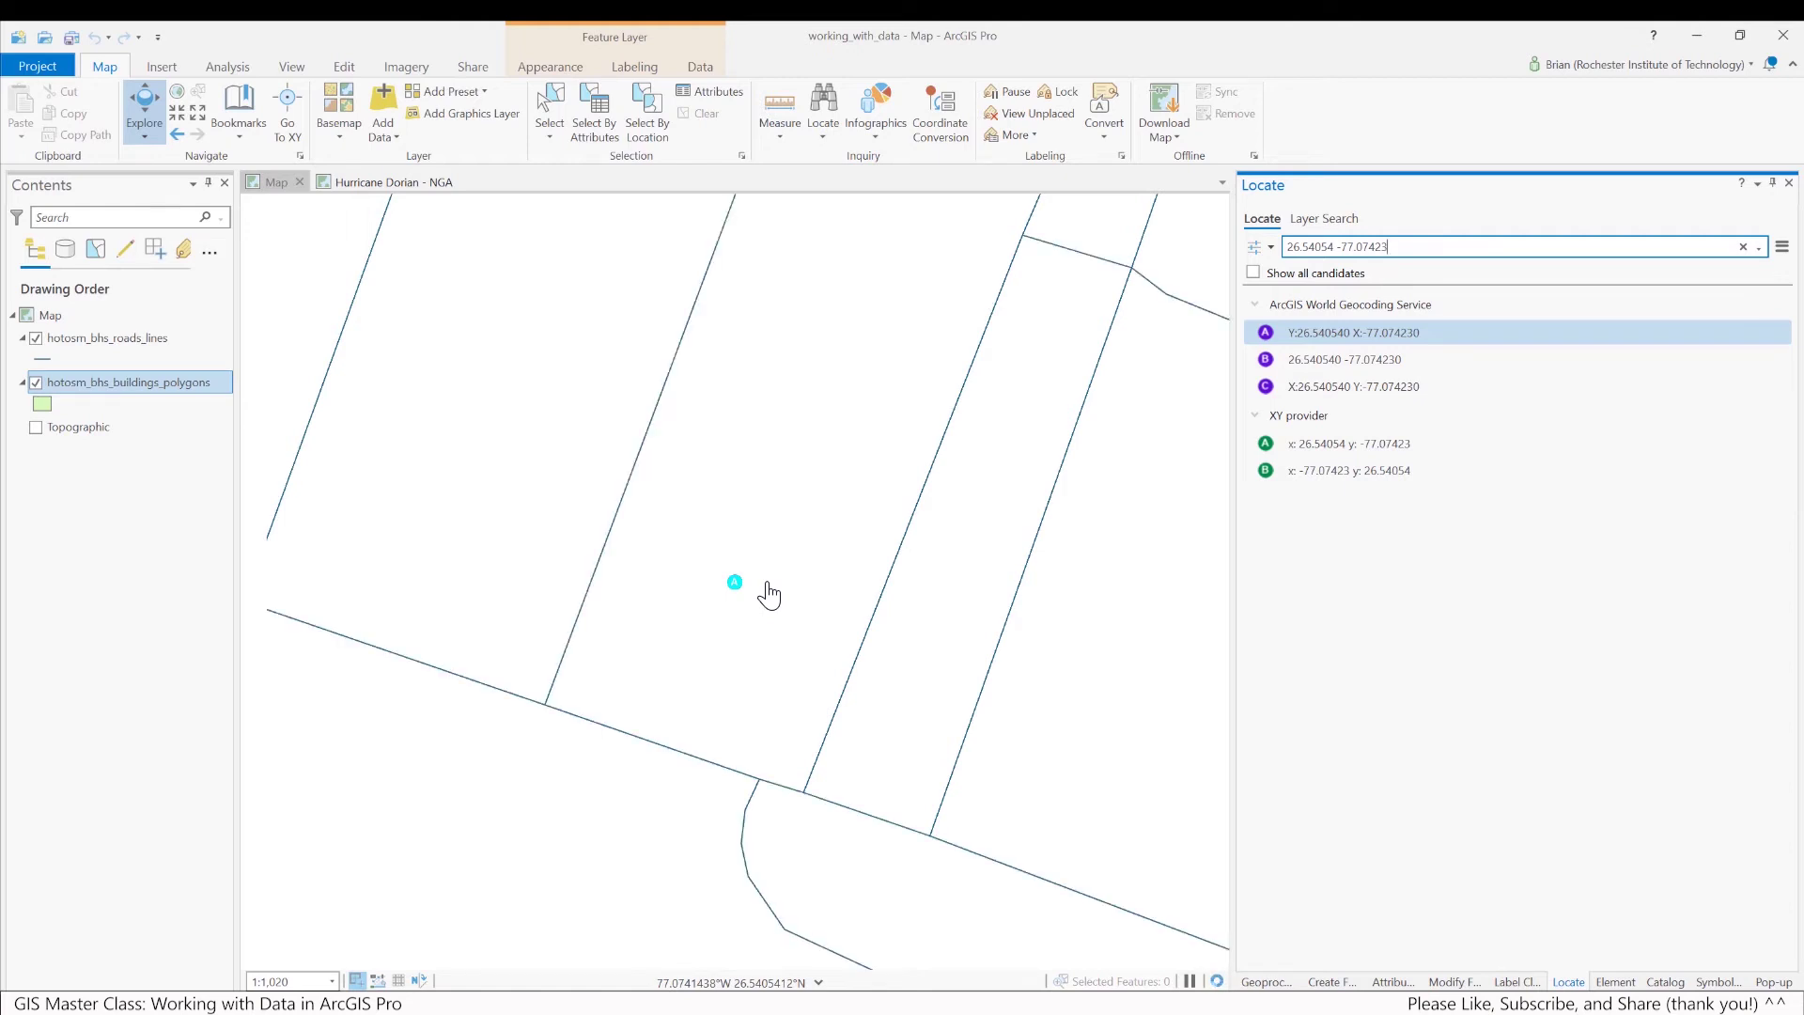
# Replace the Topographic basemap with World Imagery and hide the hotosm_bhs_buildings_polygons layer
pyautogui.click(107, 431)
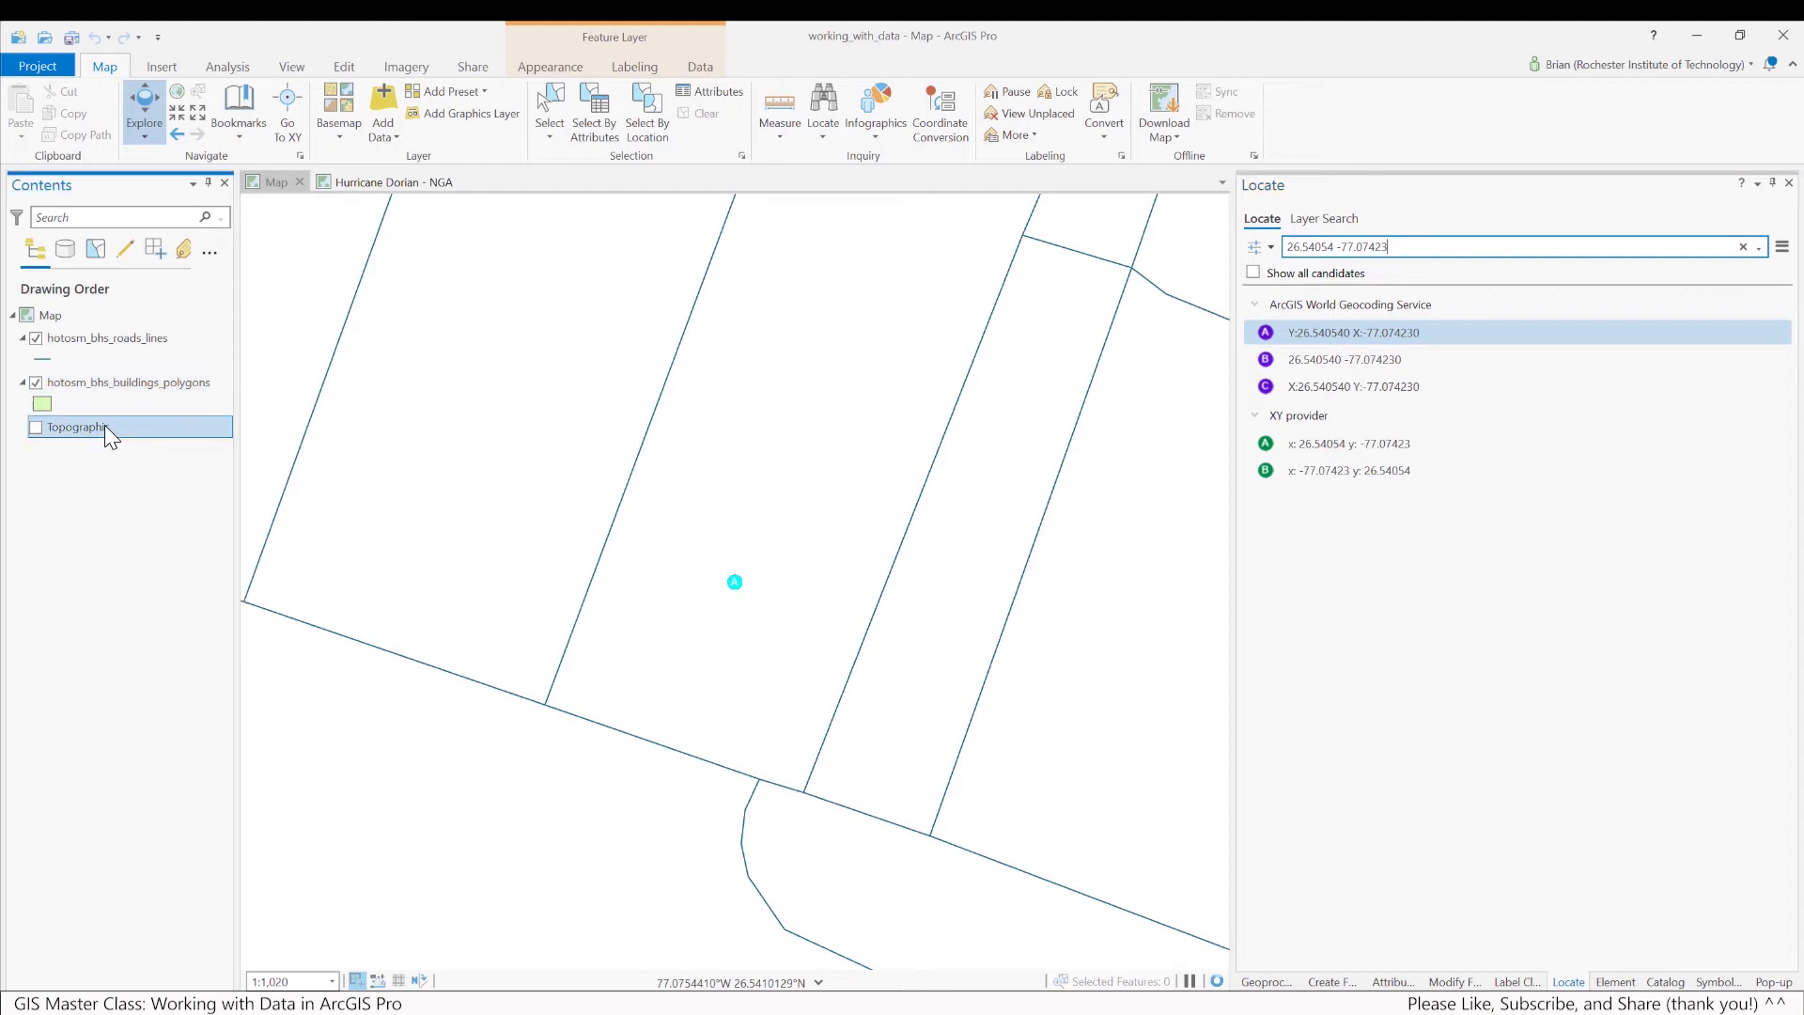
pyautogui.click(346, 133)
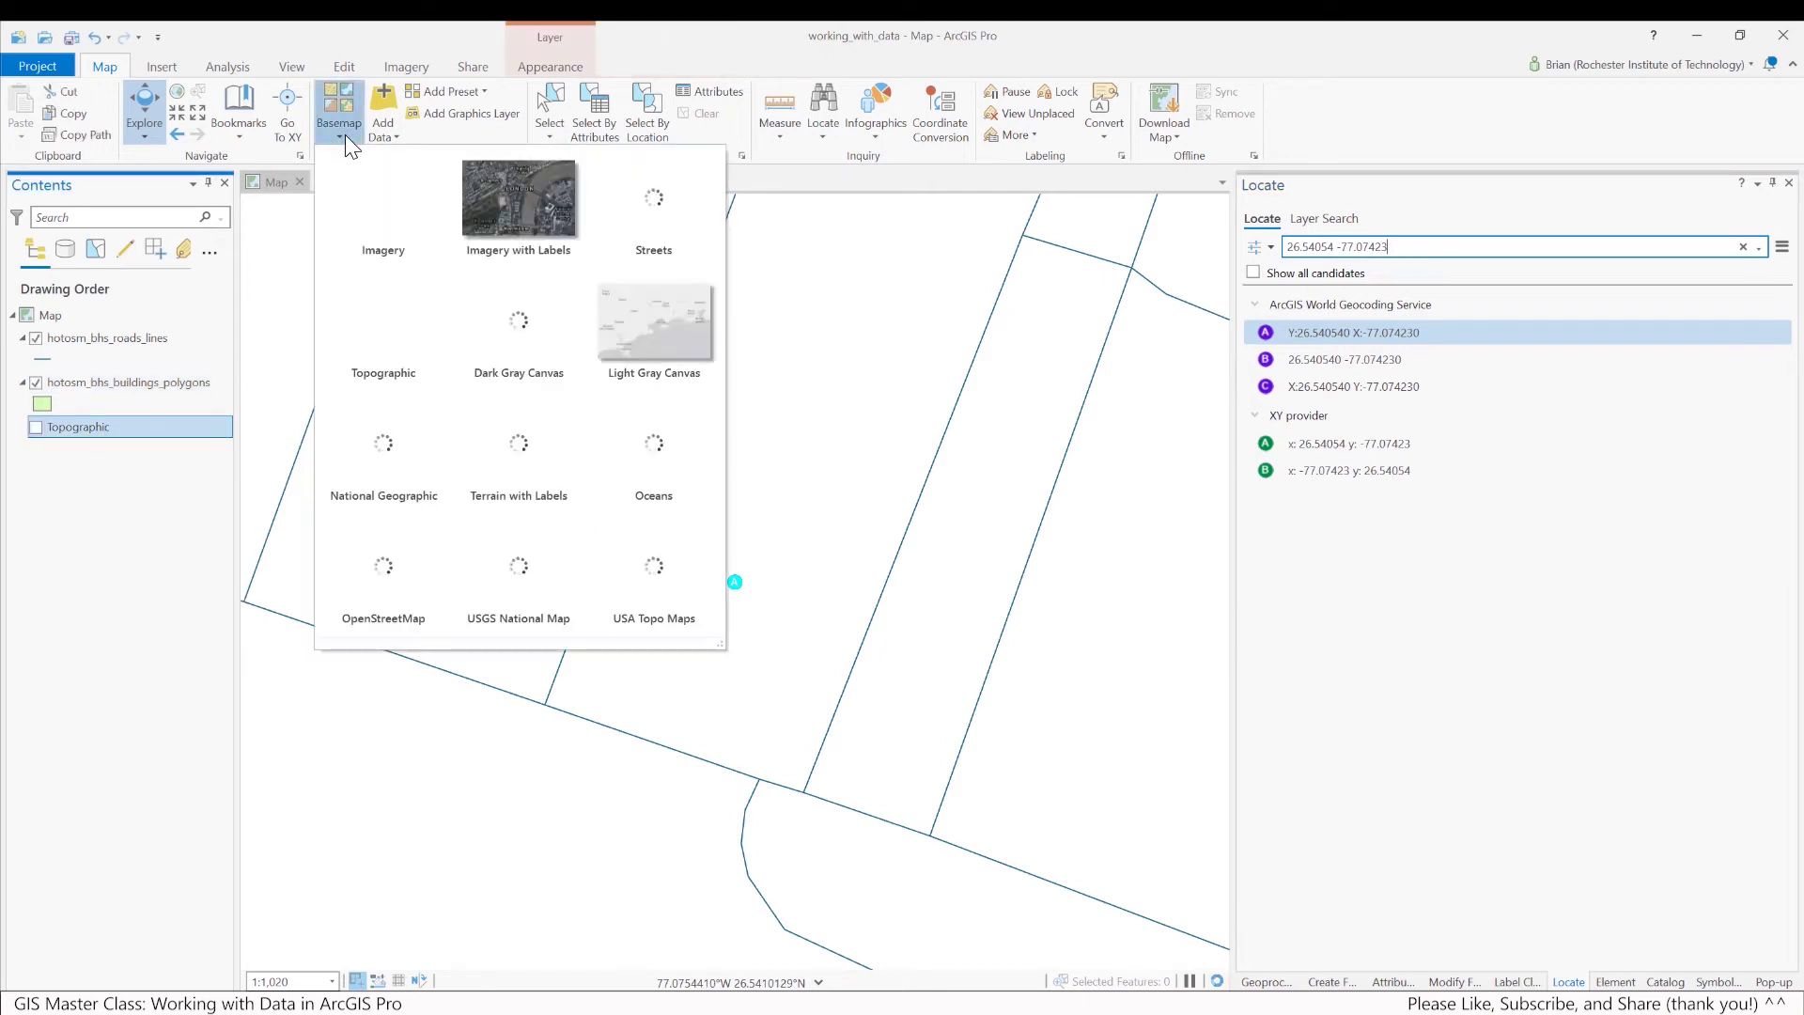
pyautogui.click(385, 199)
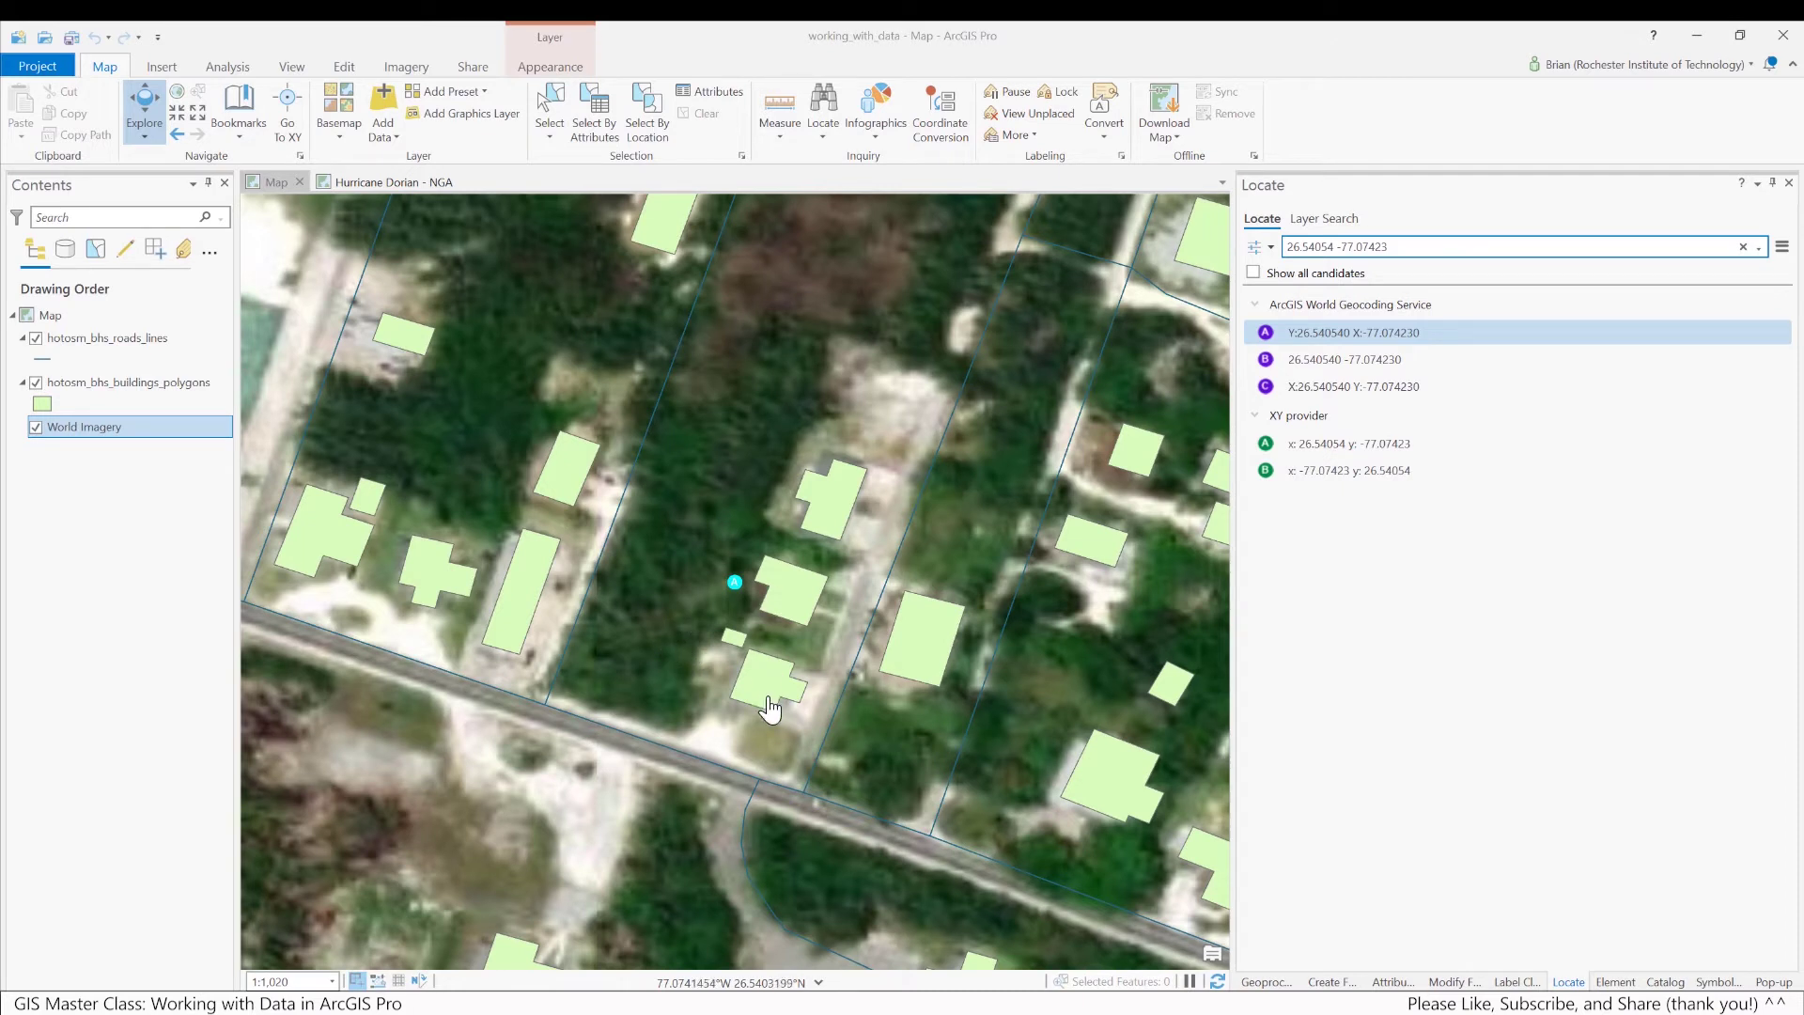
pyautogui.click(36, 382)
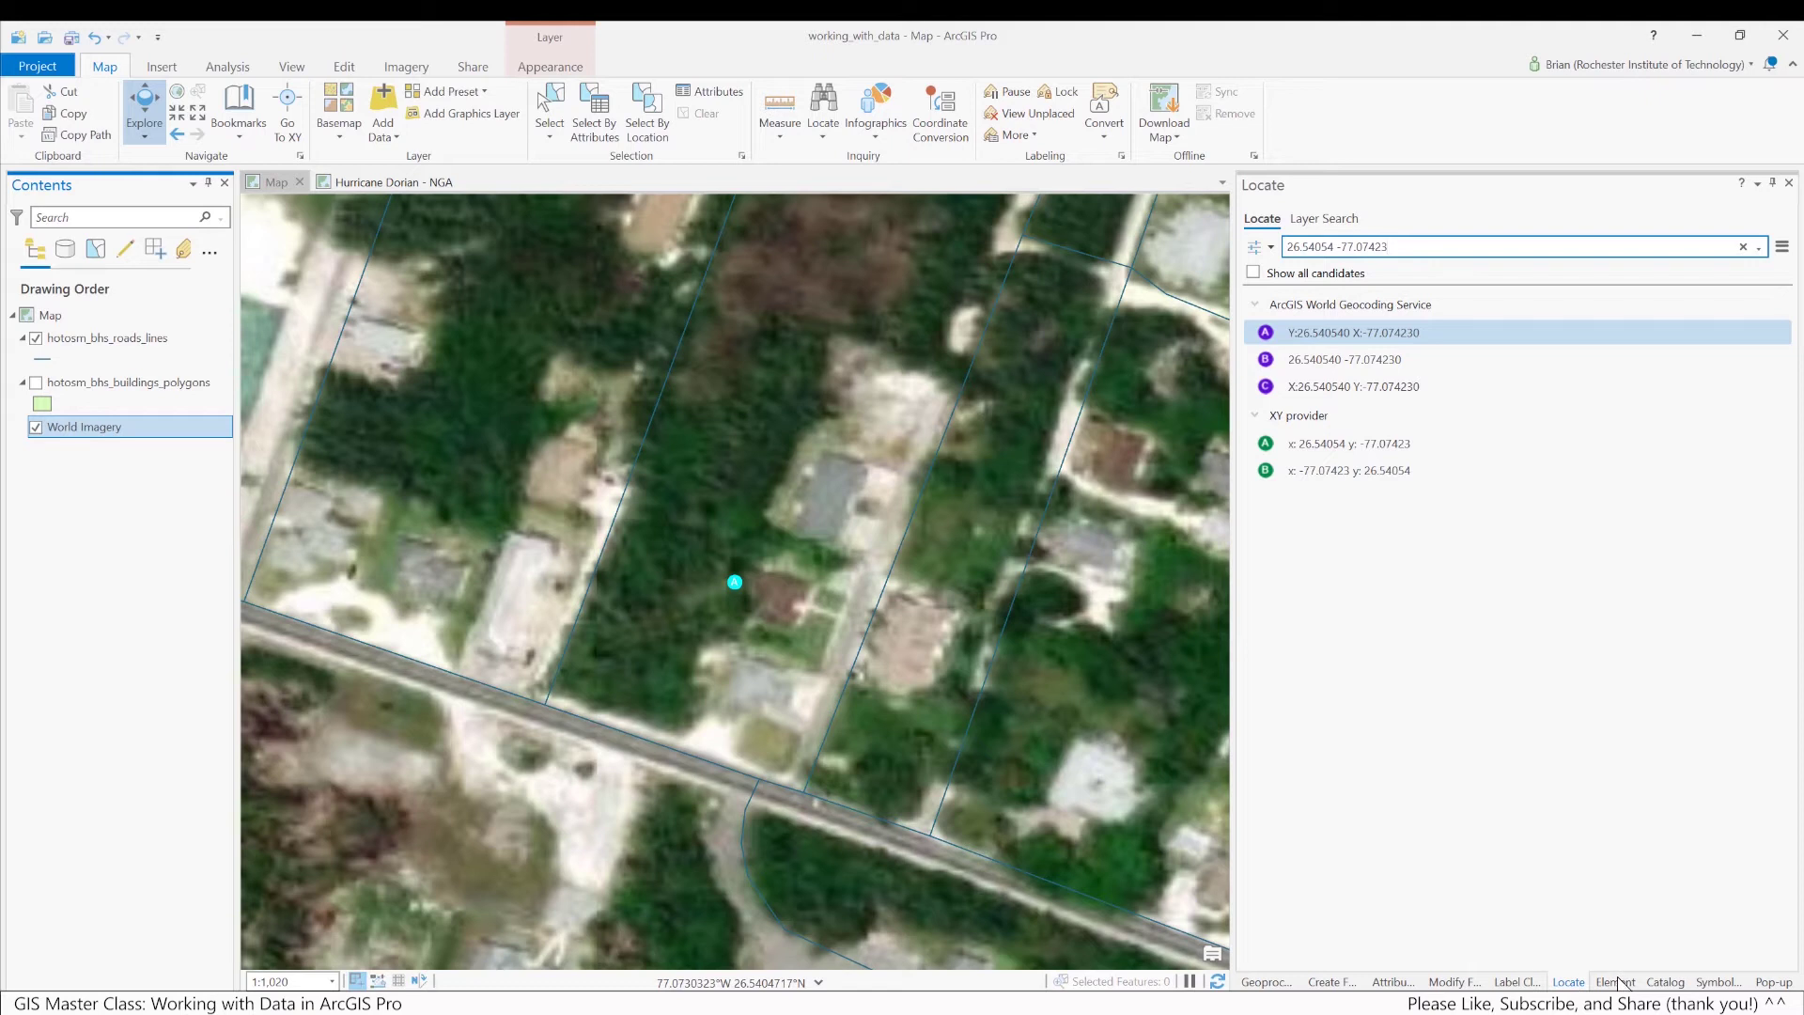
pyautogui.click(1664, 981)
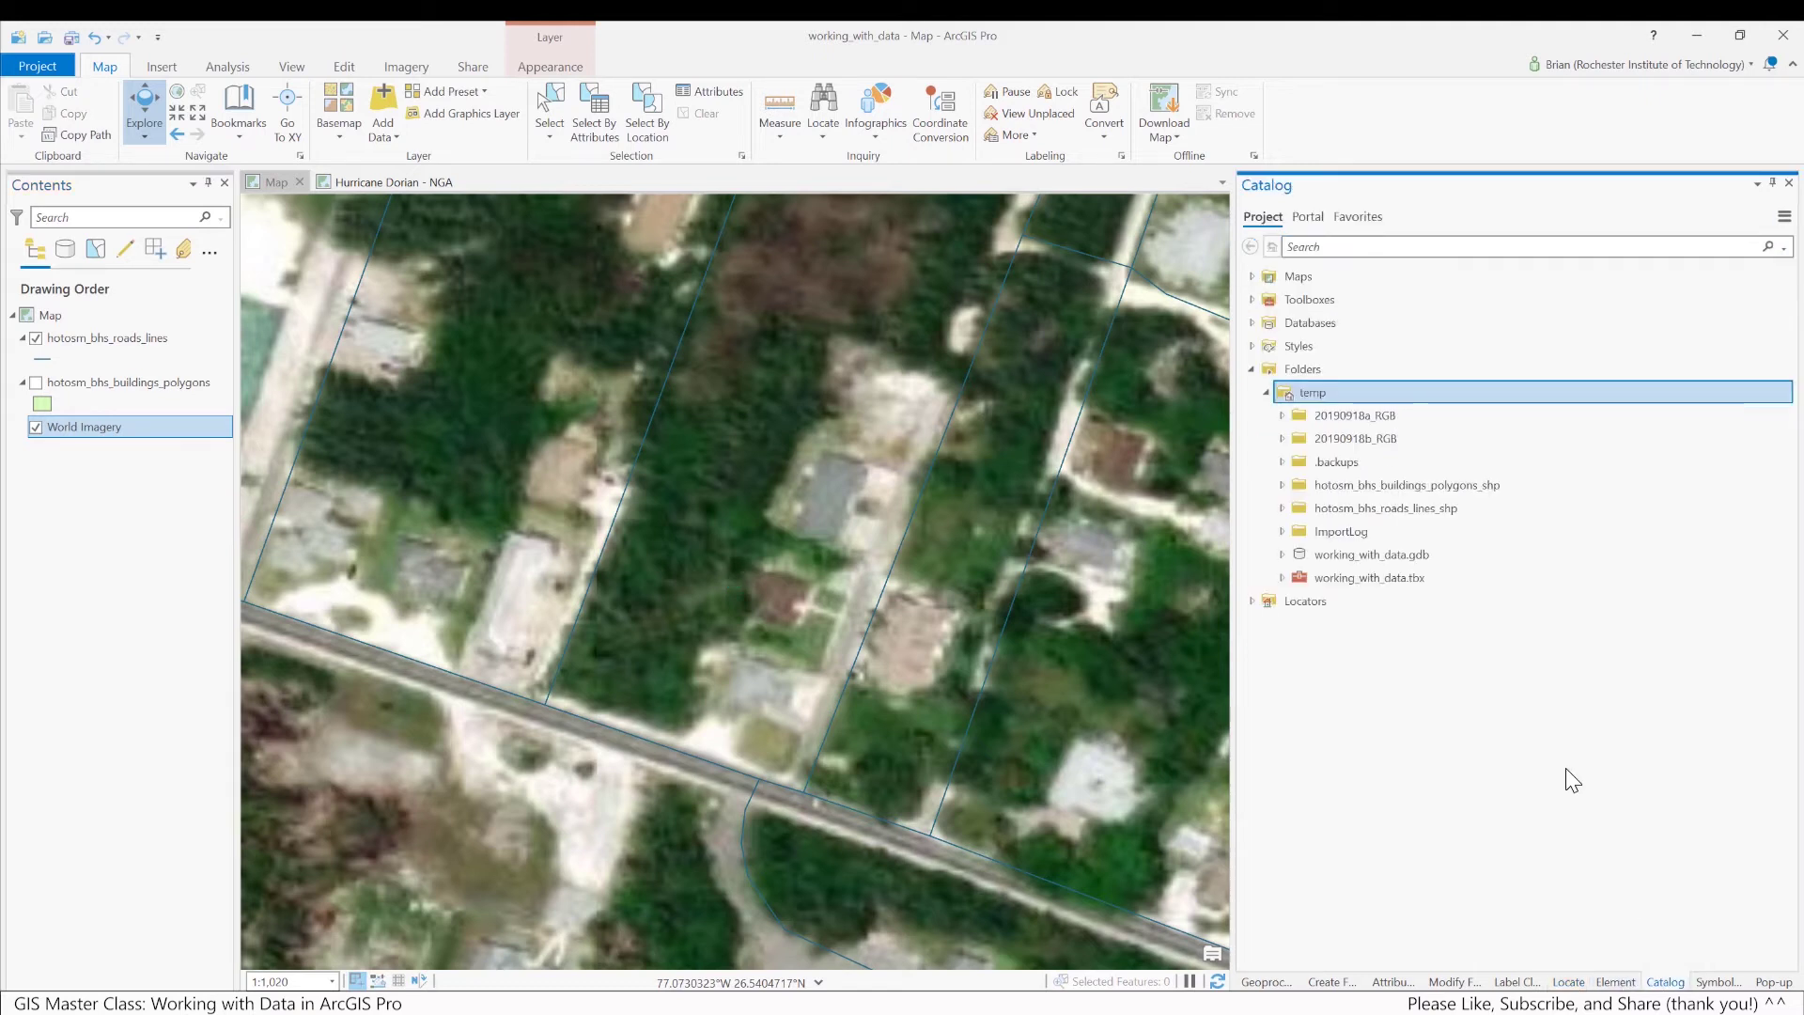
# Add 20190918b_tile_index.shp from the 20190918b_RGB folder to the map, above the roads layer
pyautogui.click(1282, 438)
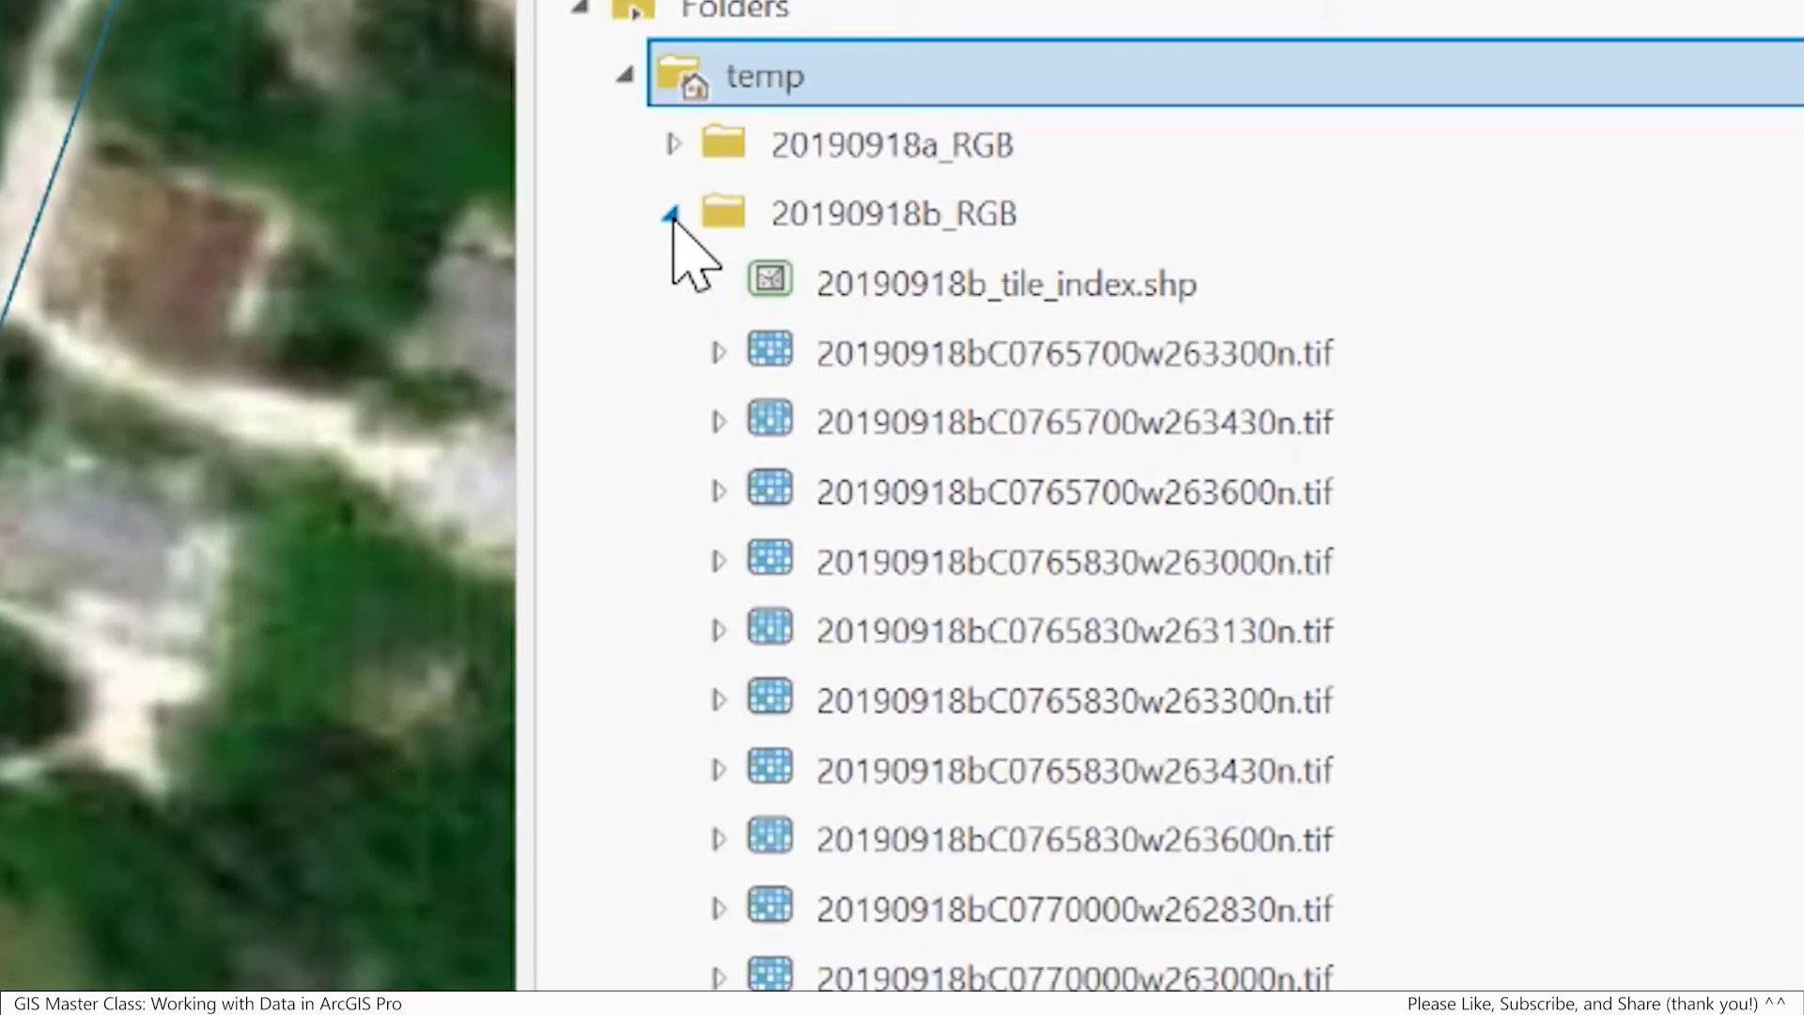
pyautogui.moveTo(1047, 278)
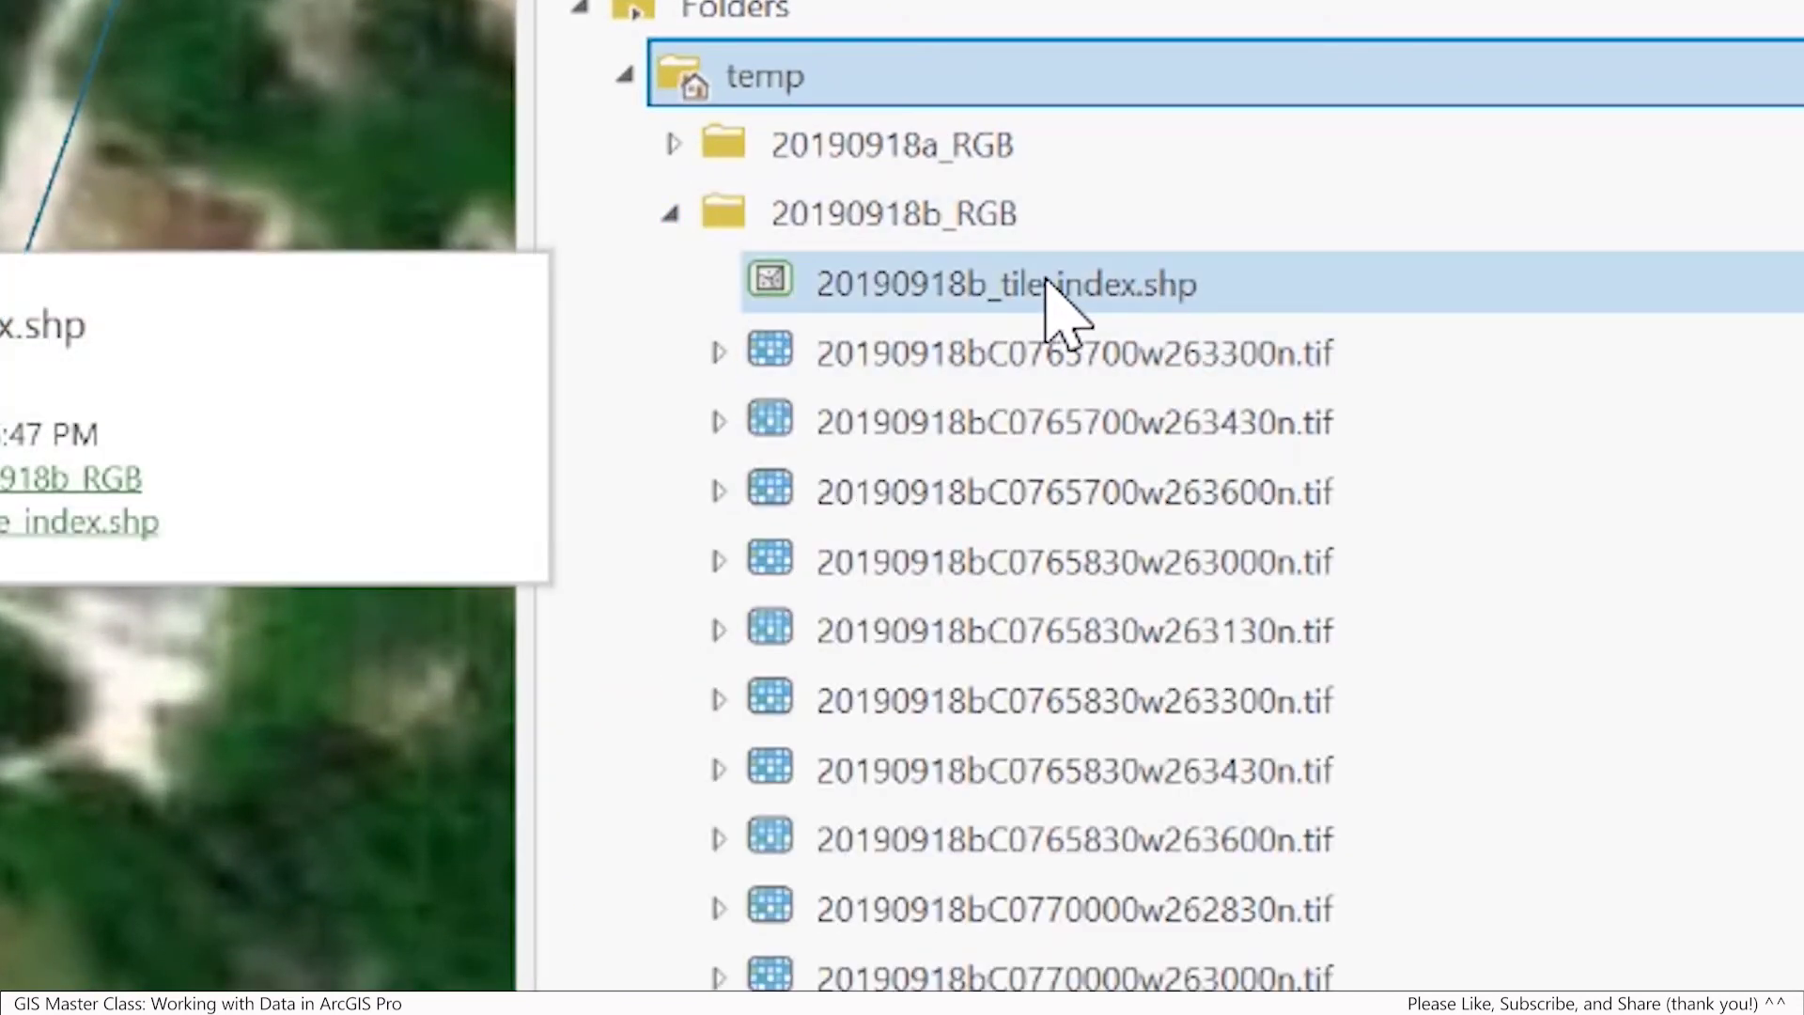
pyautogui.moveTo(1046, 278); pyautogui.dragTo(103, 423)
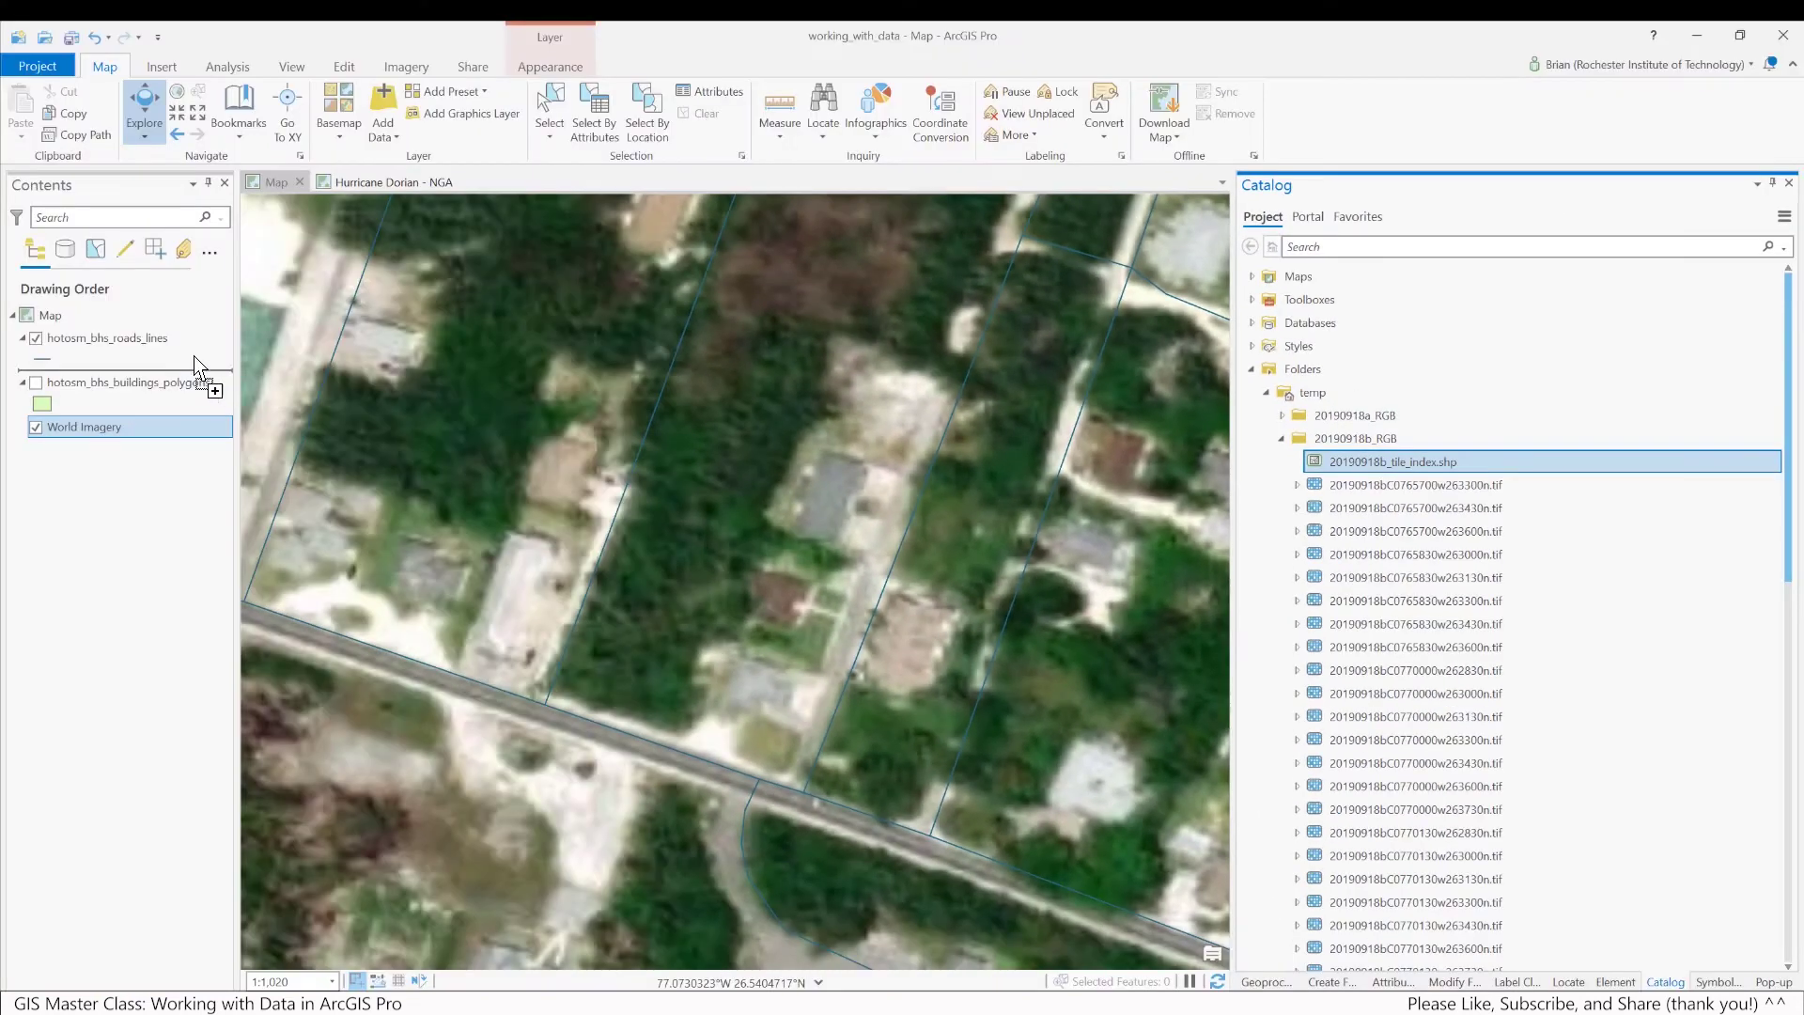
pyautogui.moveTo(195, 364); pyautogui.dragTo(171, 348)
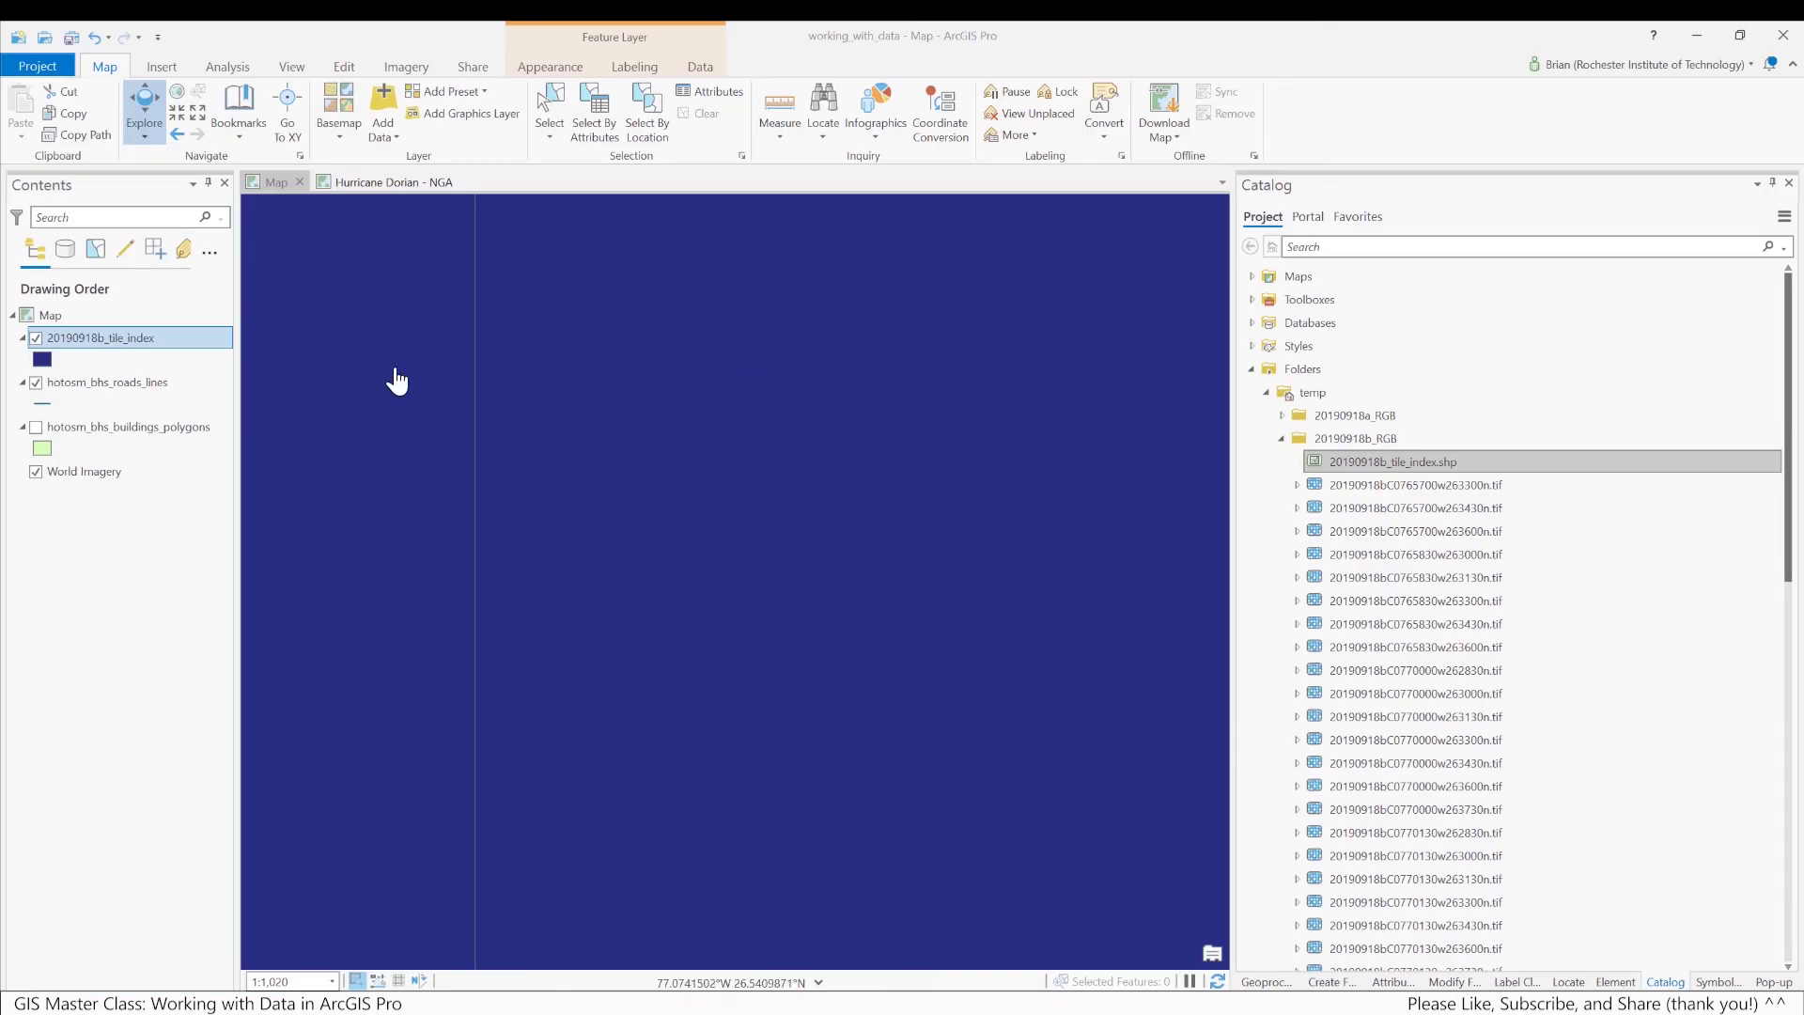
# Toggle the tile index layer's visibility off and back on, then activate the map view
pyautogui.click(36, 339)
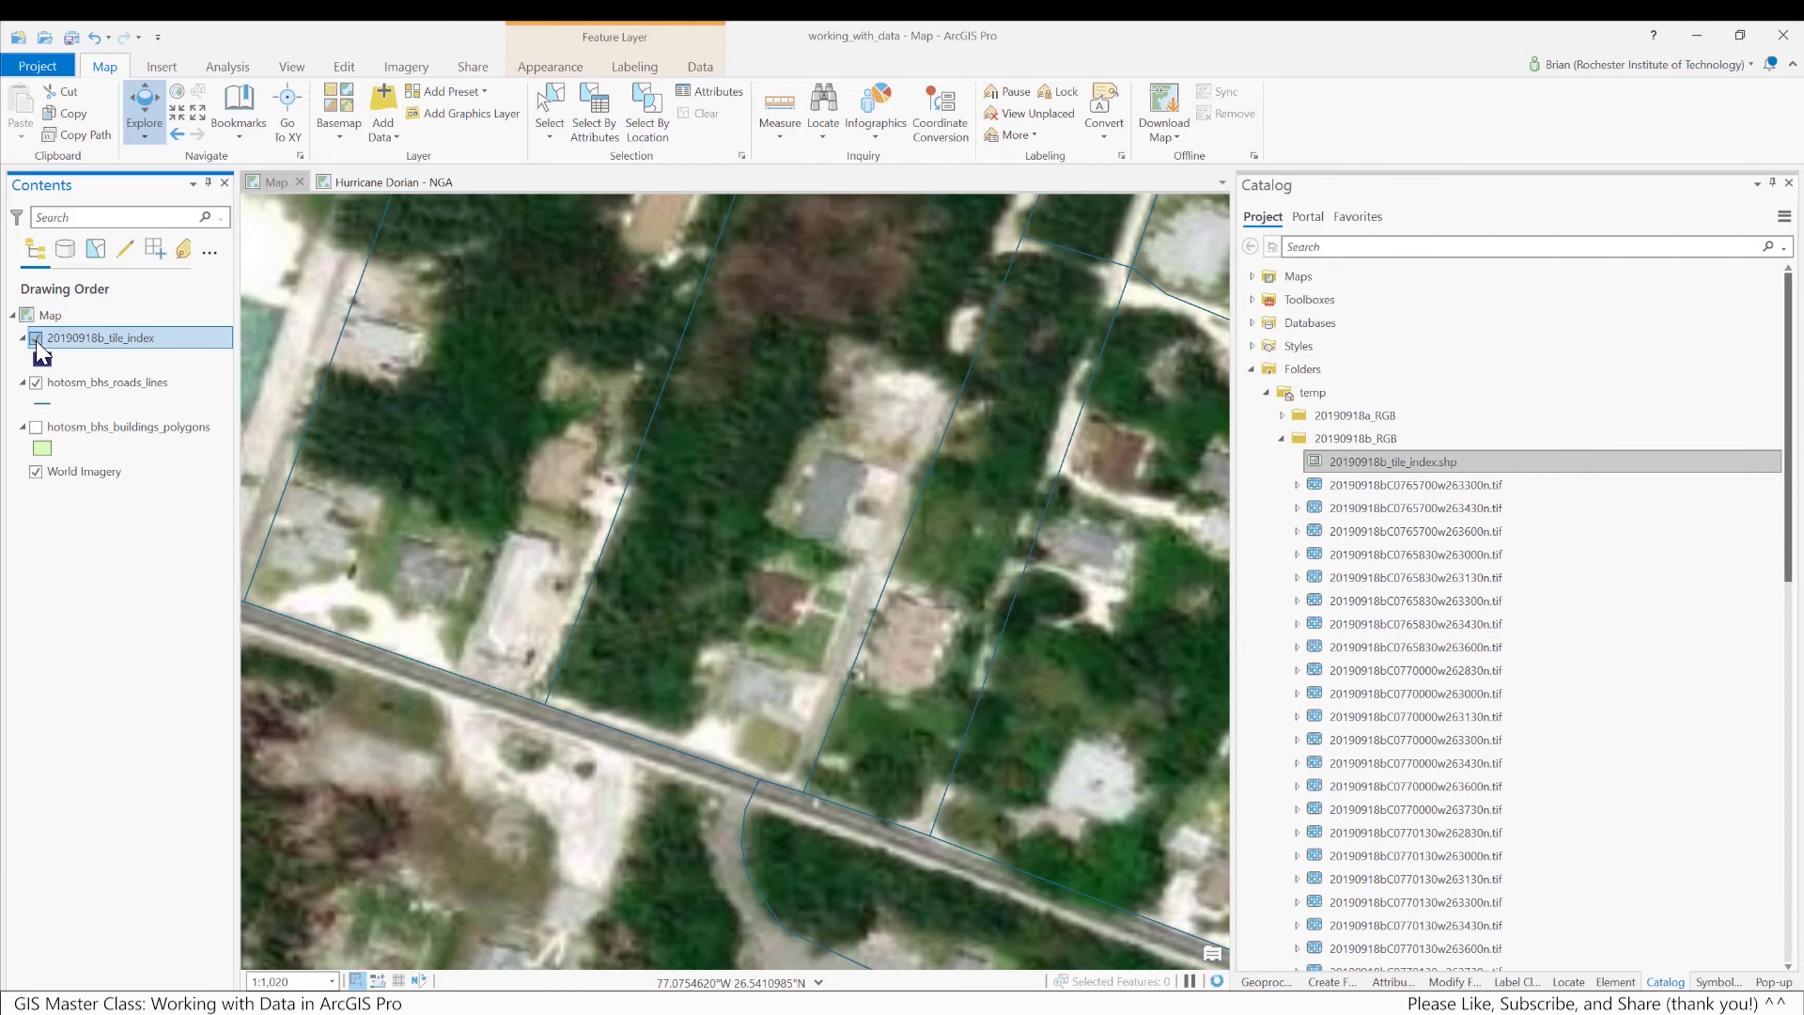
pyautogui.click(36, 339)
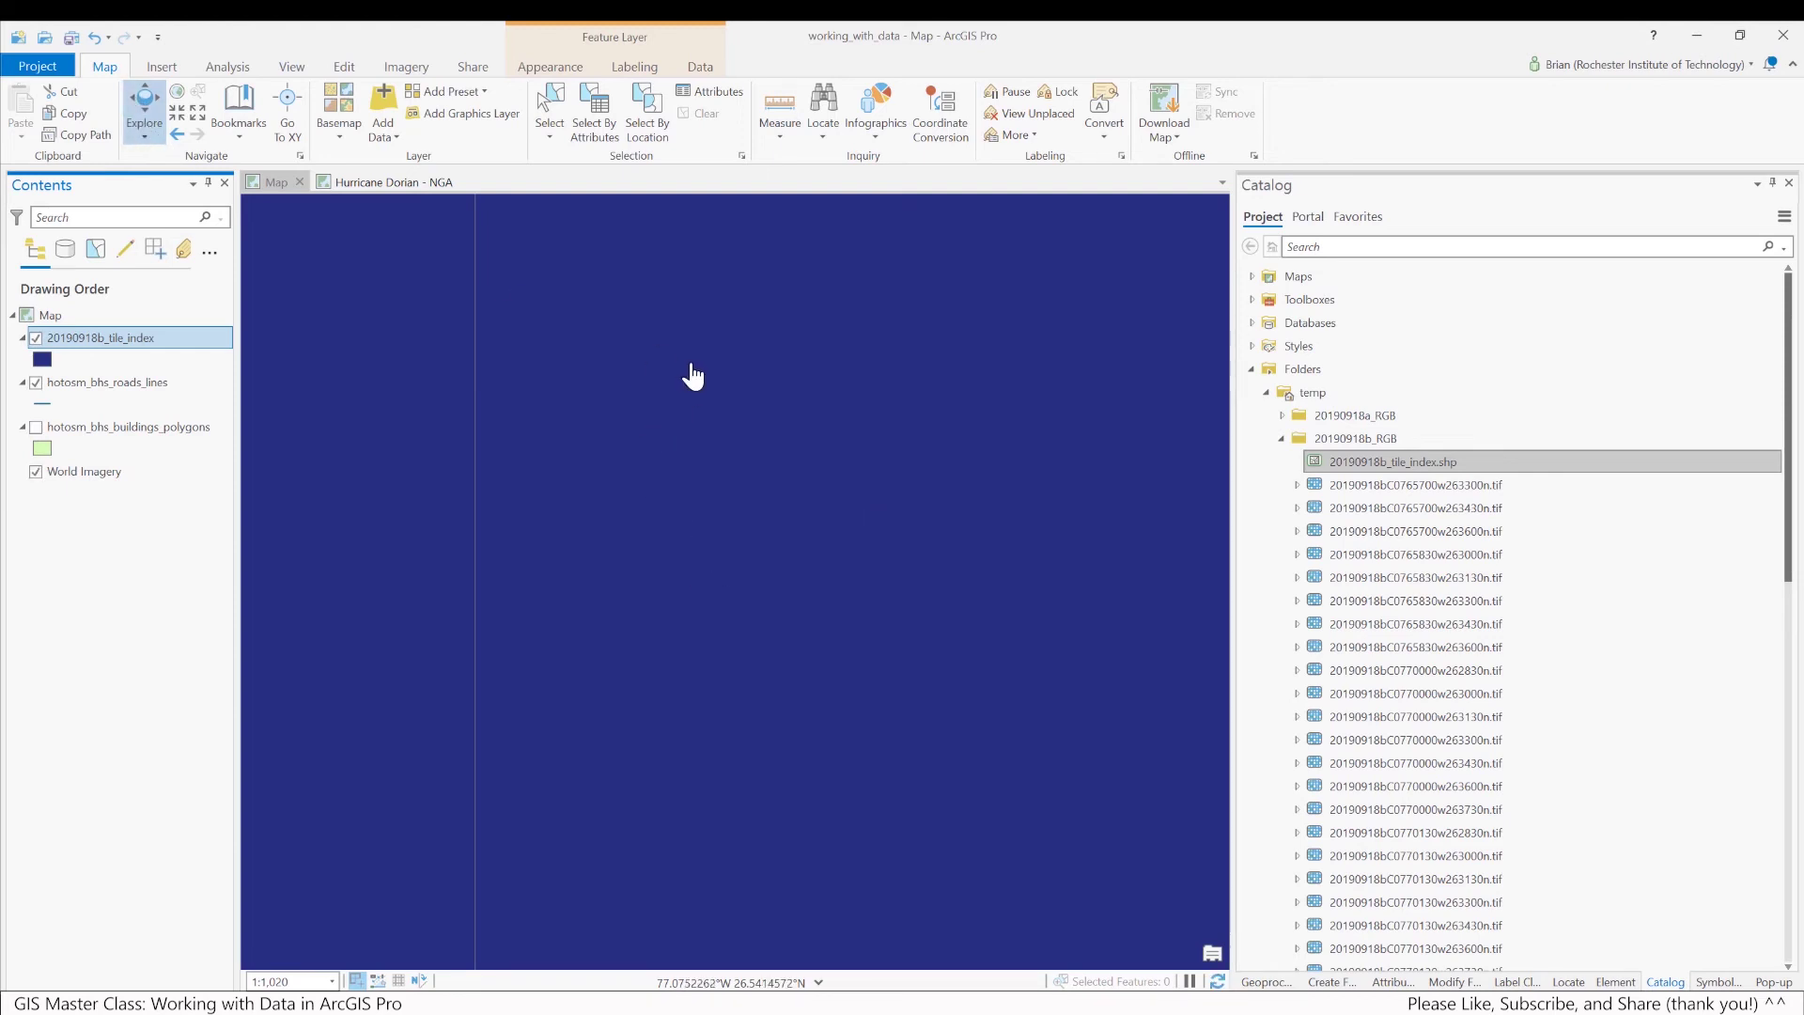
pyautogui.click(607, 368)
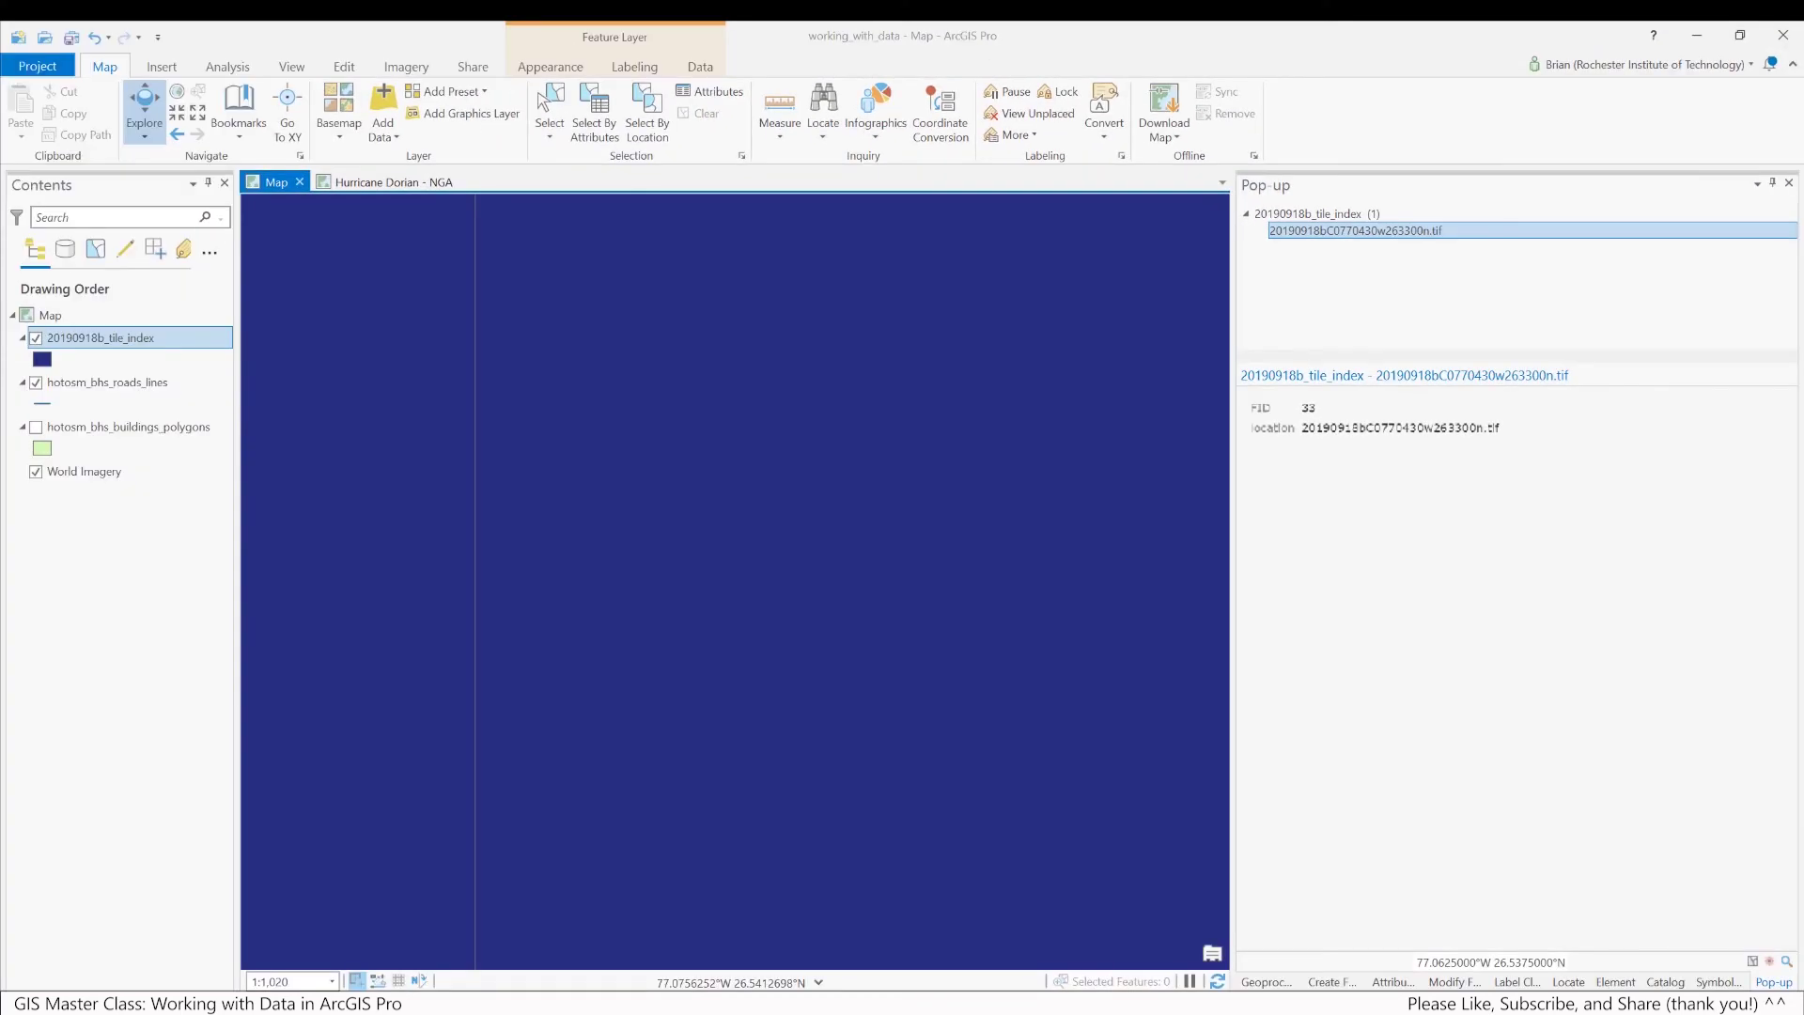
# Launch Notepad from the Start menu by searching 'note'
pyautogui.press('super')
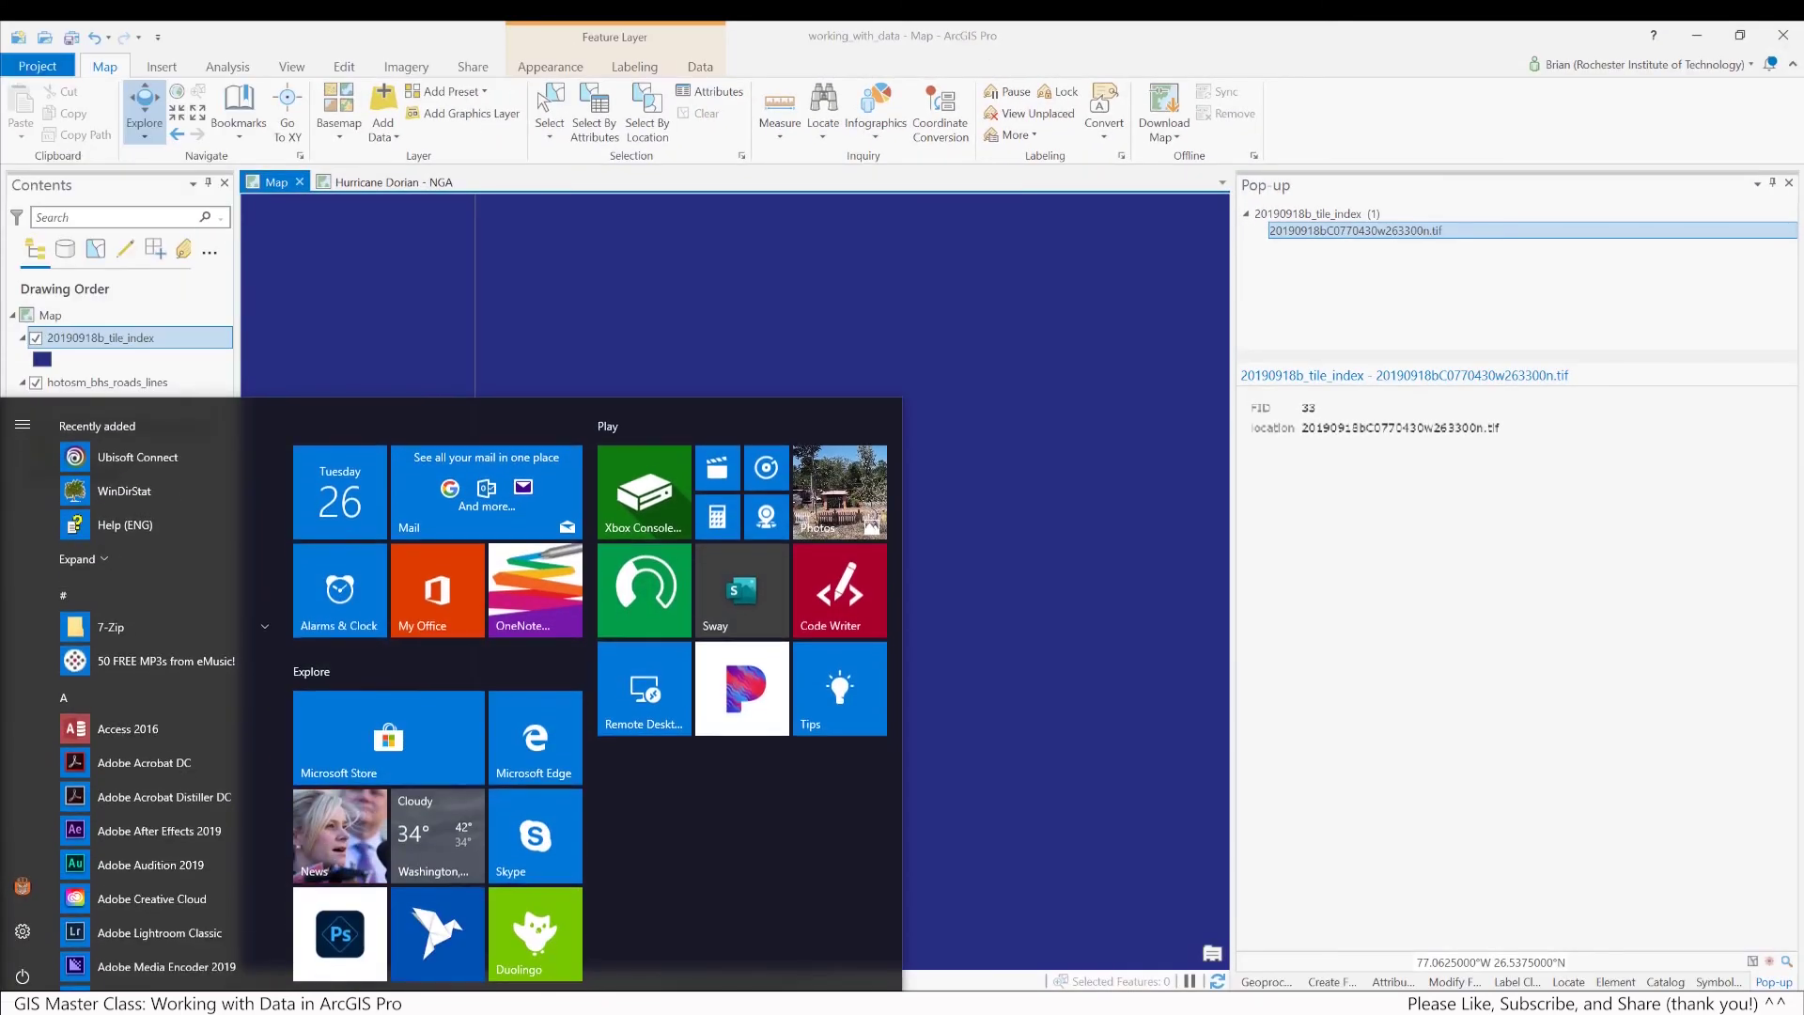
pyautogui.press('super')
pyautogui.write('note')
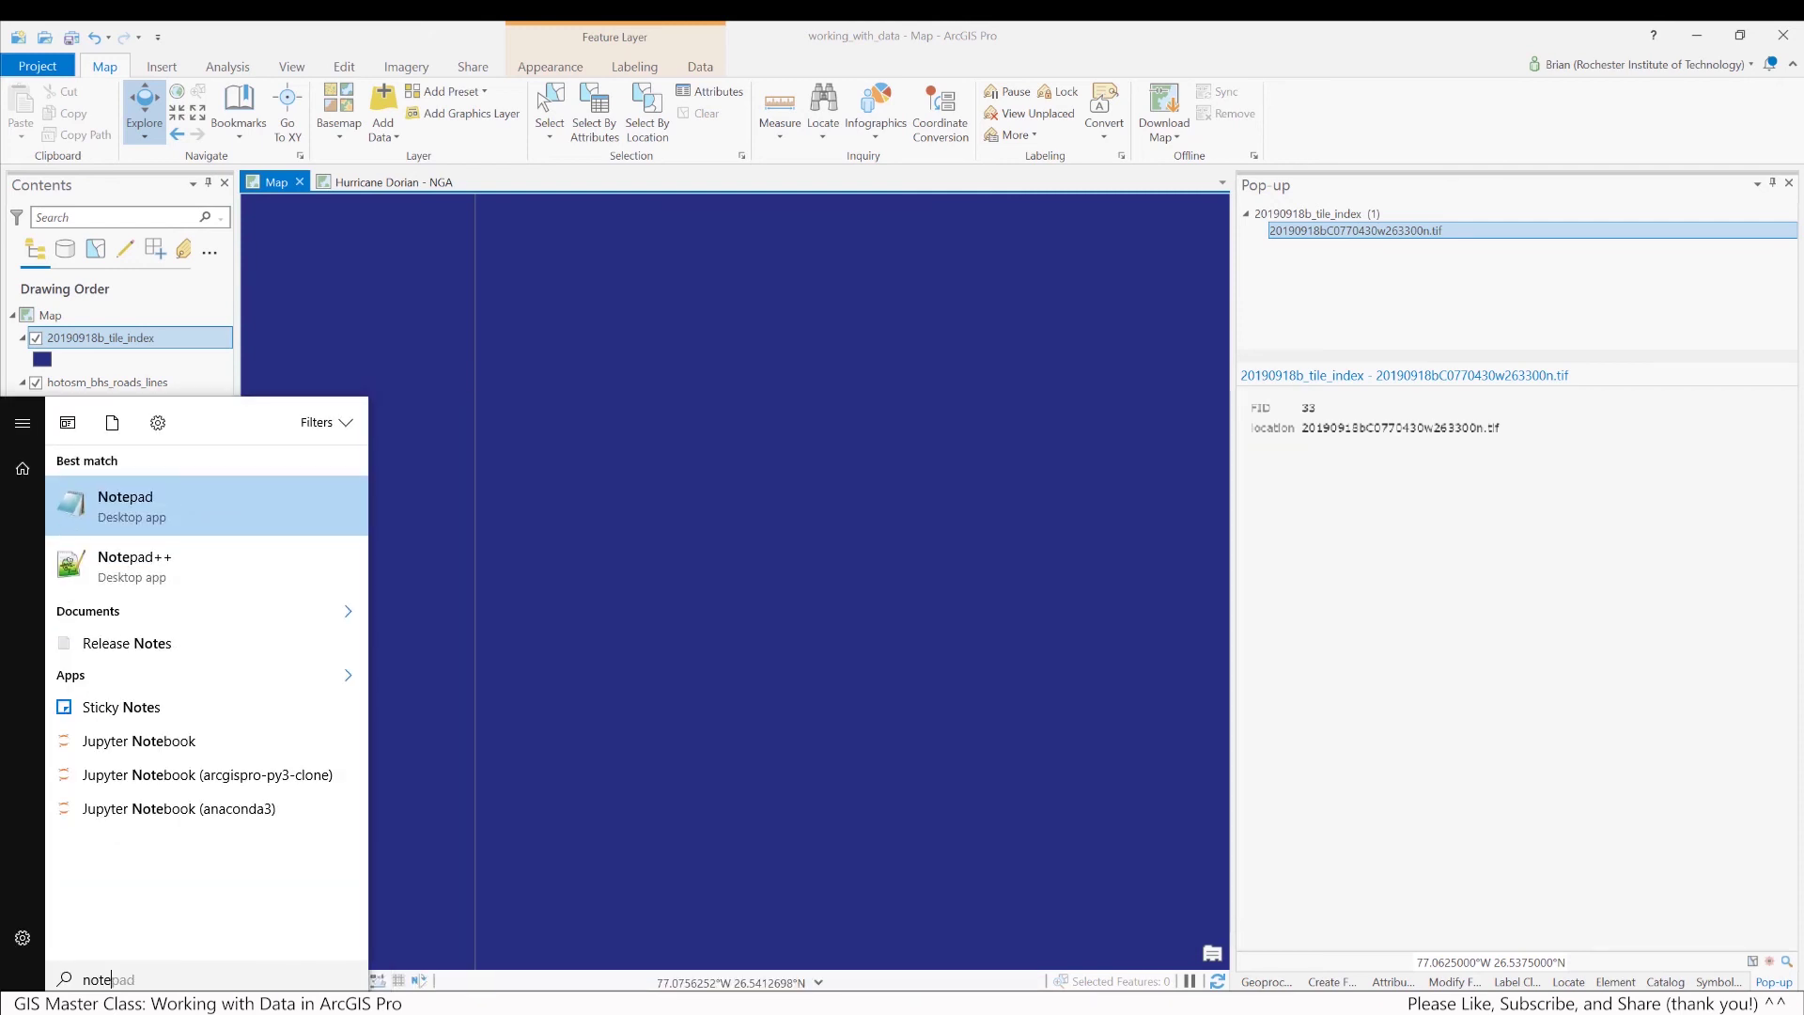
pyautogui.click(131, 513)
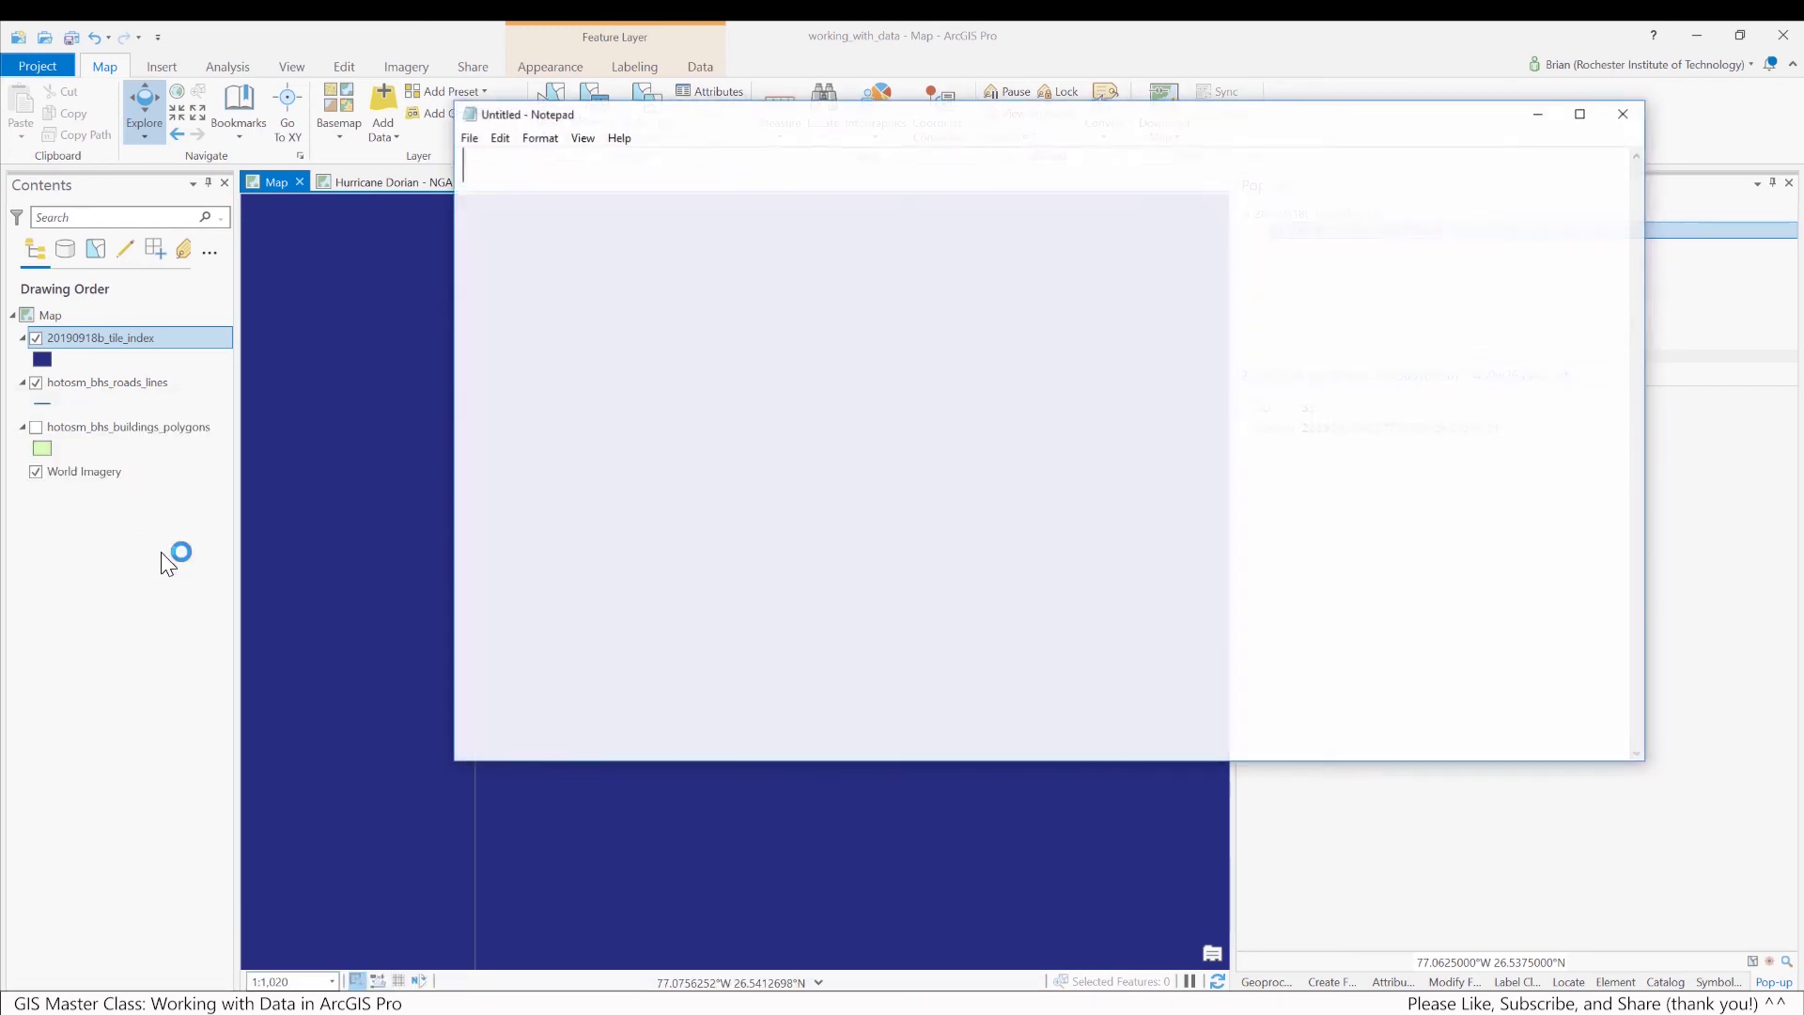
# Shrink the Notepad window beside the map and enter the tile code C0770430w263300n
pyautogui.moveTo(743, 102); pyautogui.dragTo(809, 463)
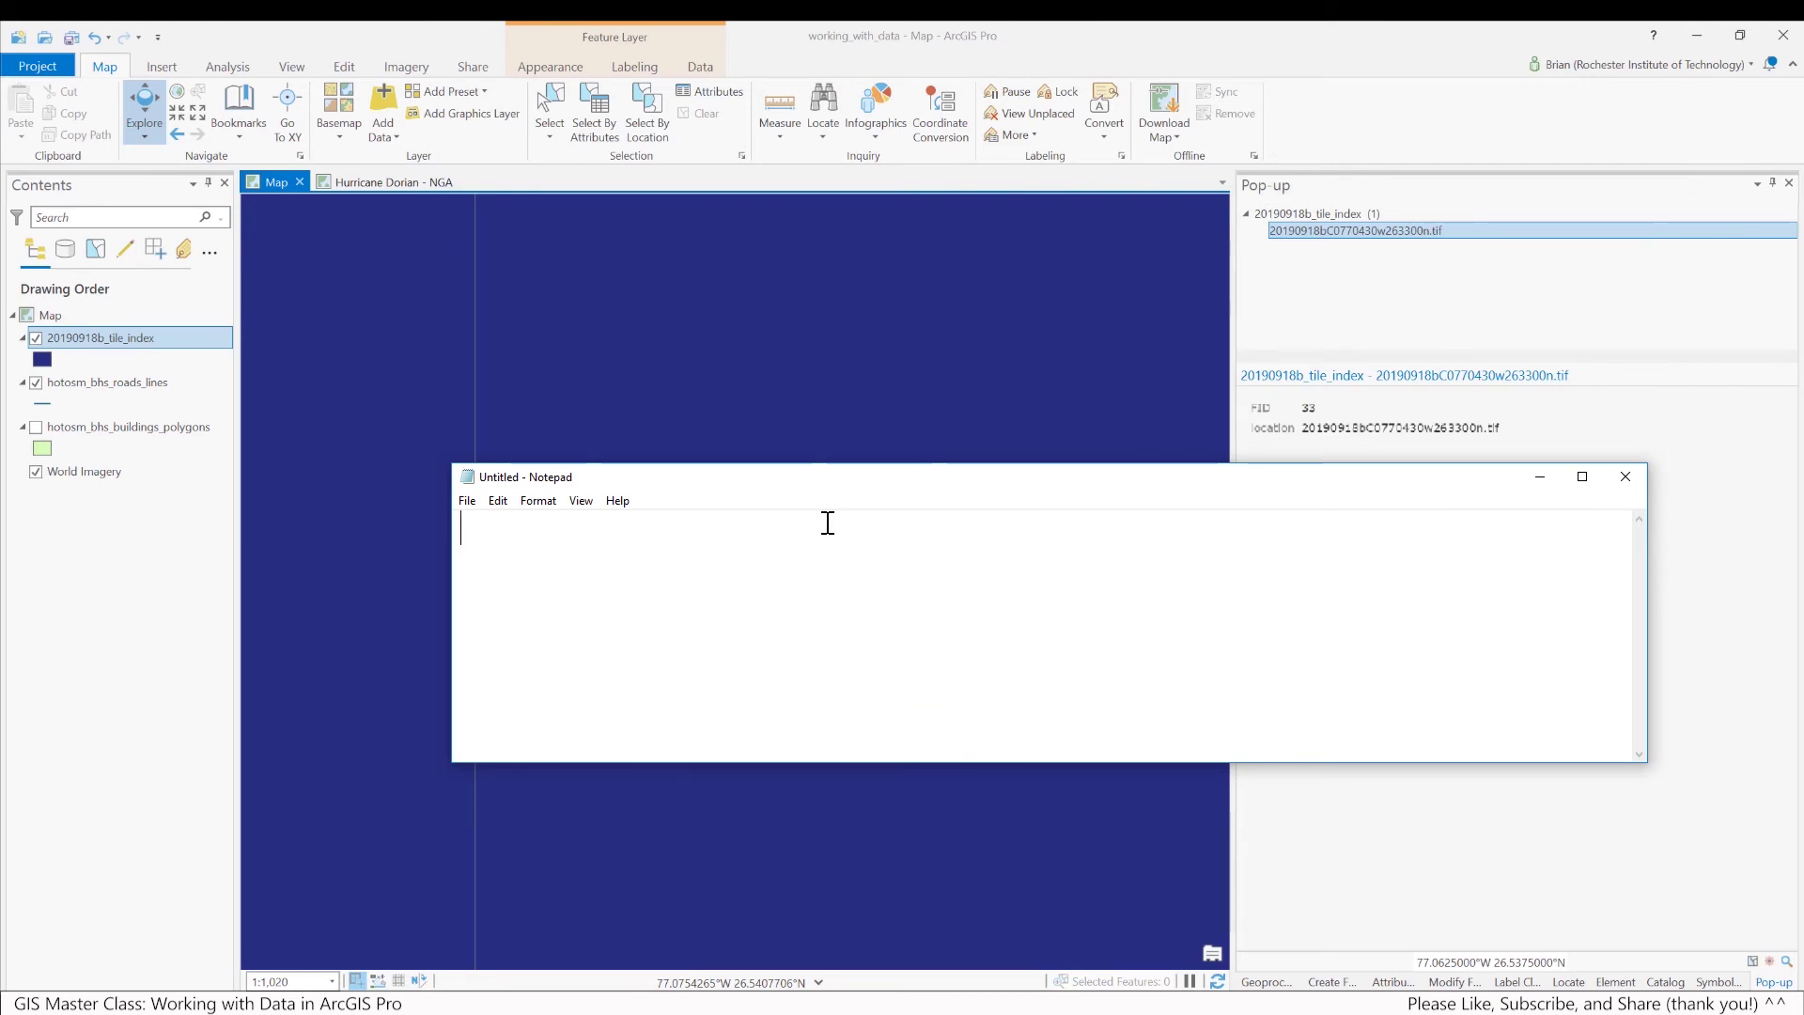
pyautogui.write('C0770')
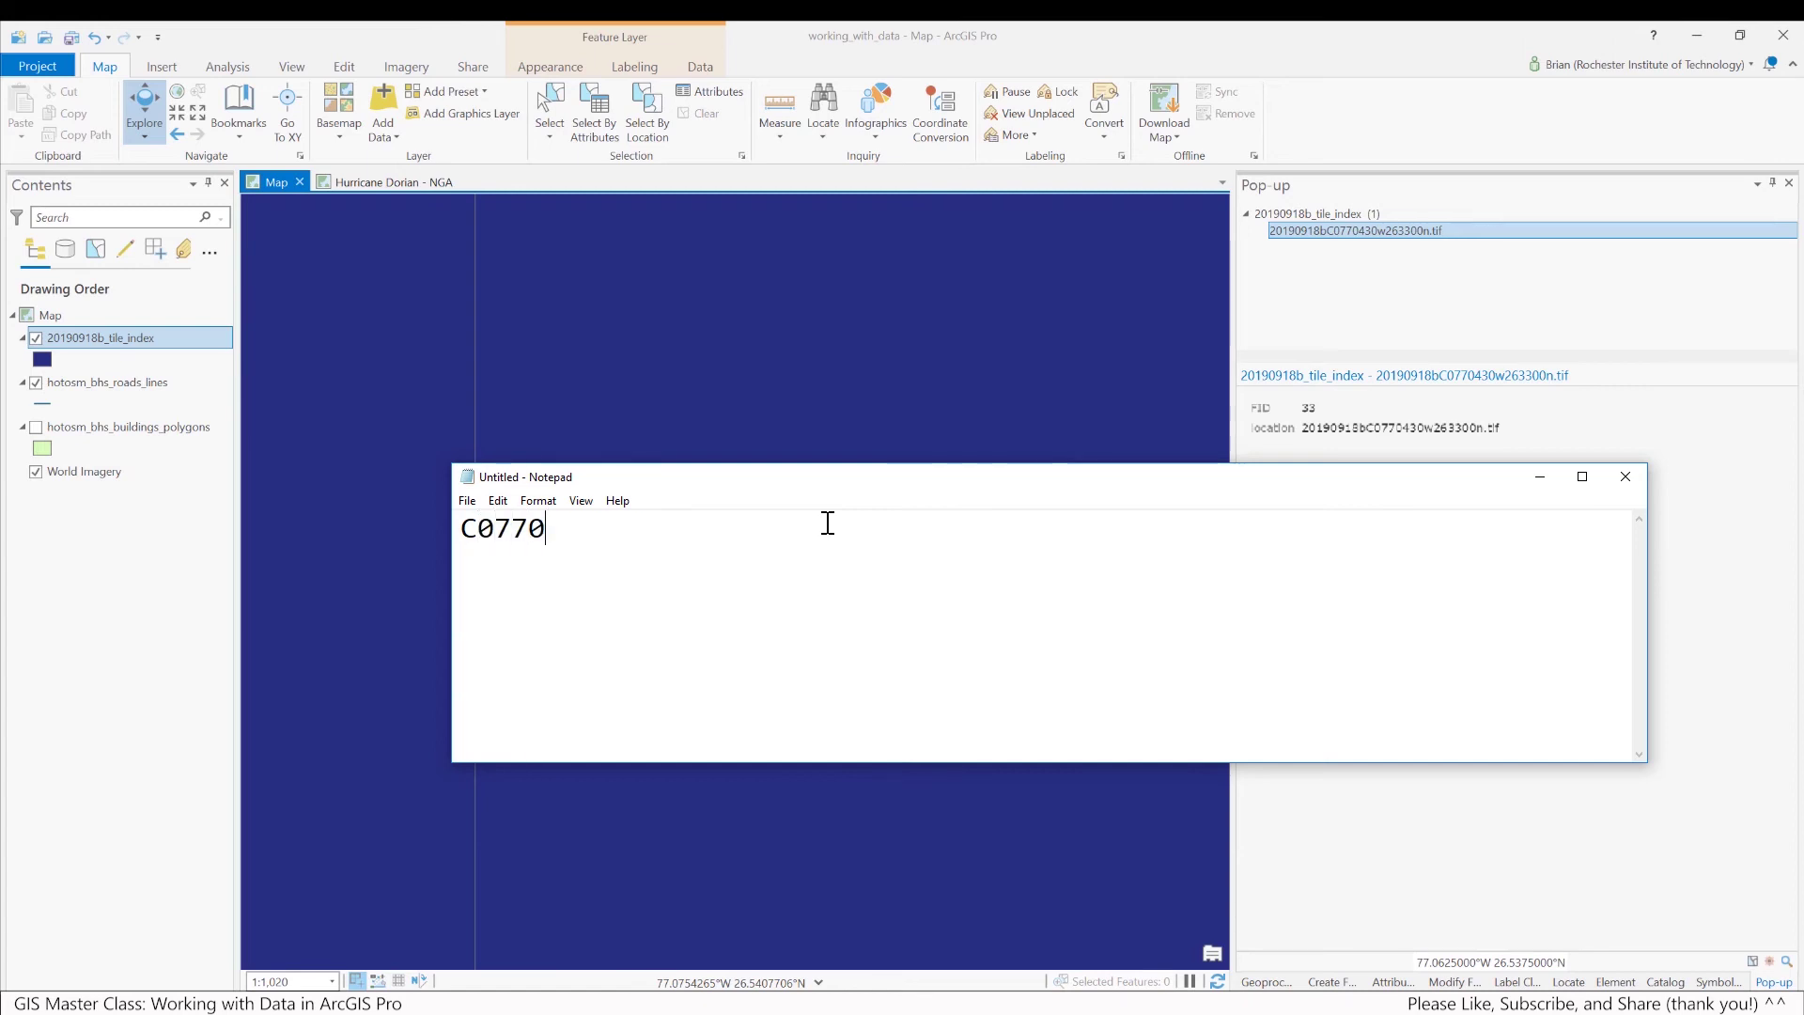
pyautogui.write('4')
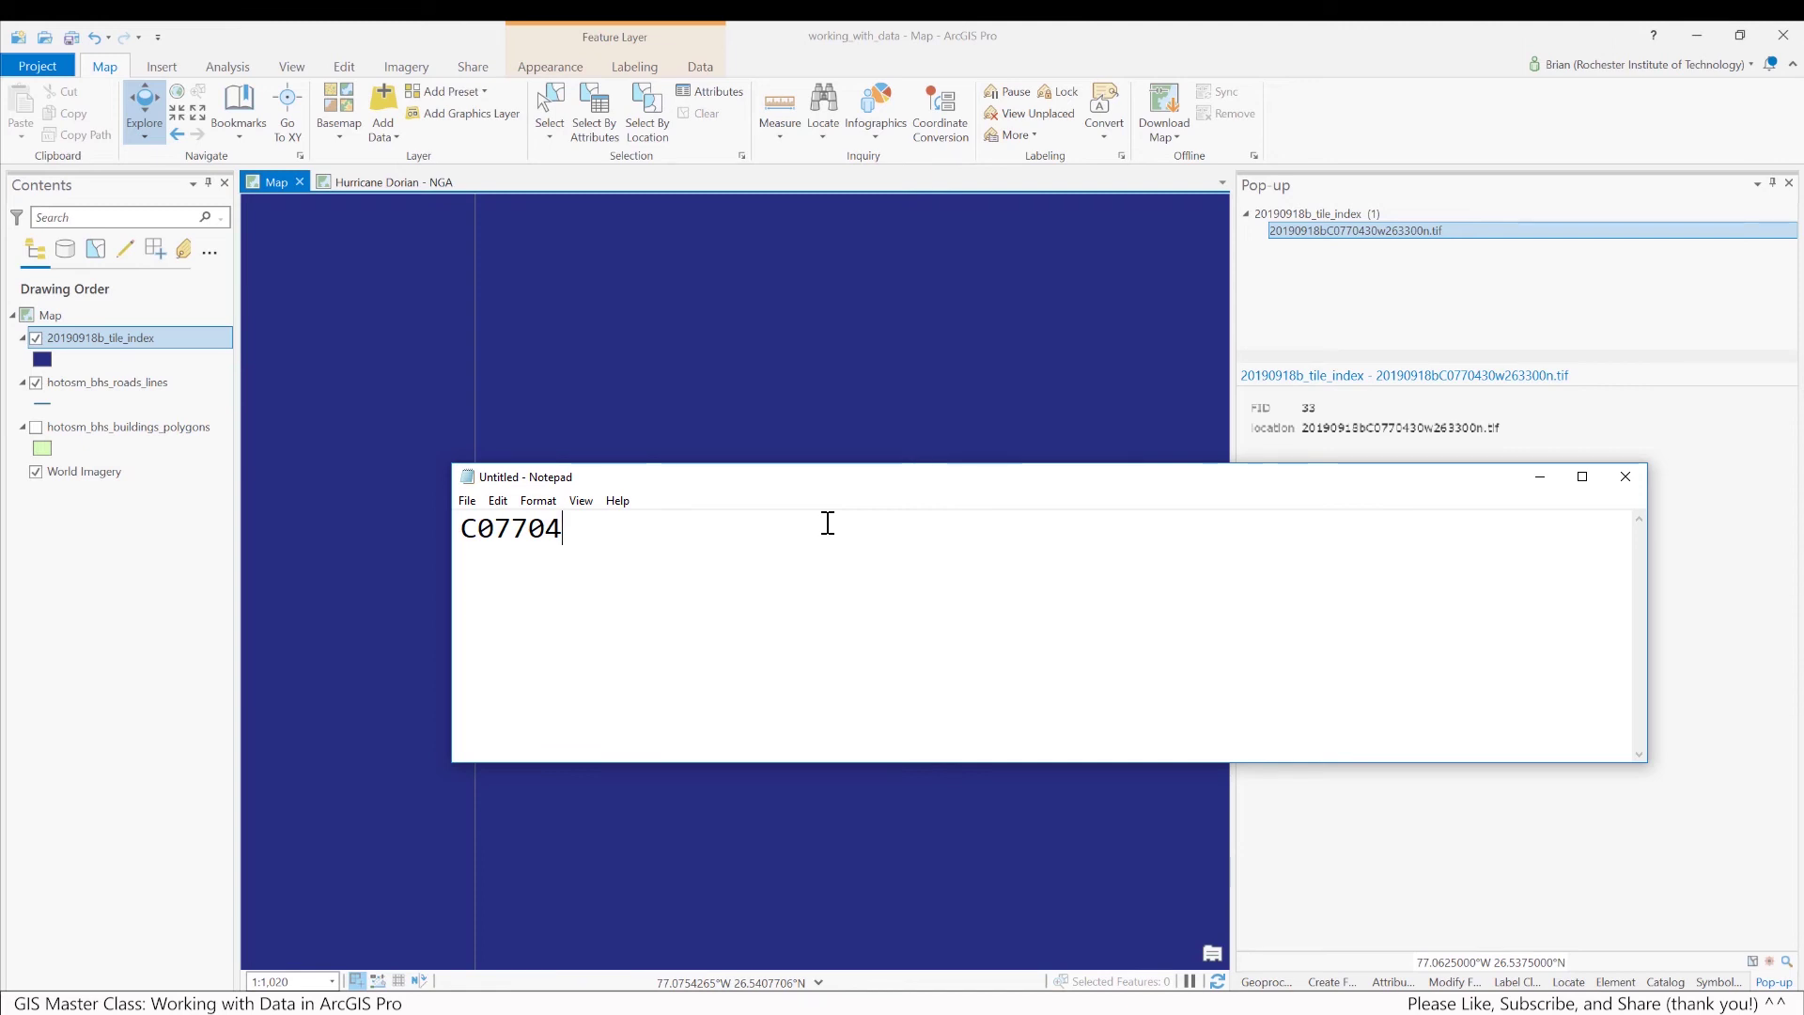
pyautogui.write('30w')
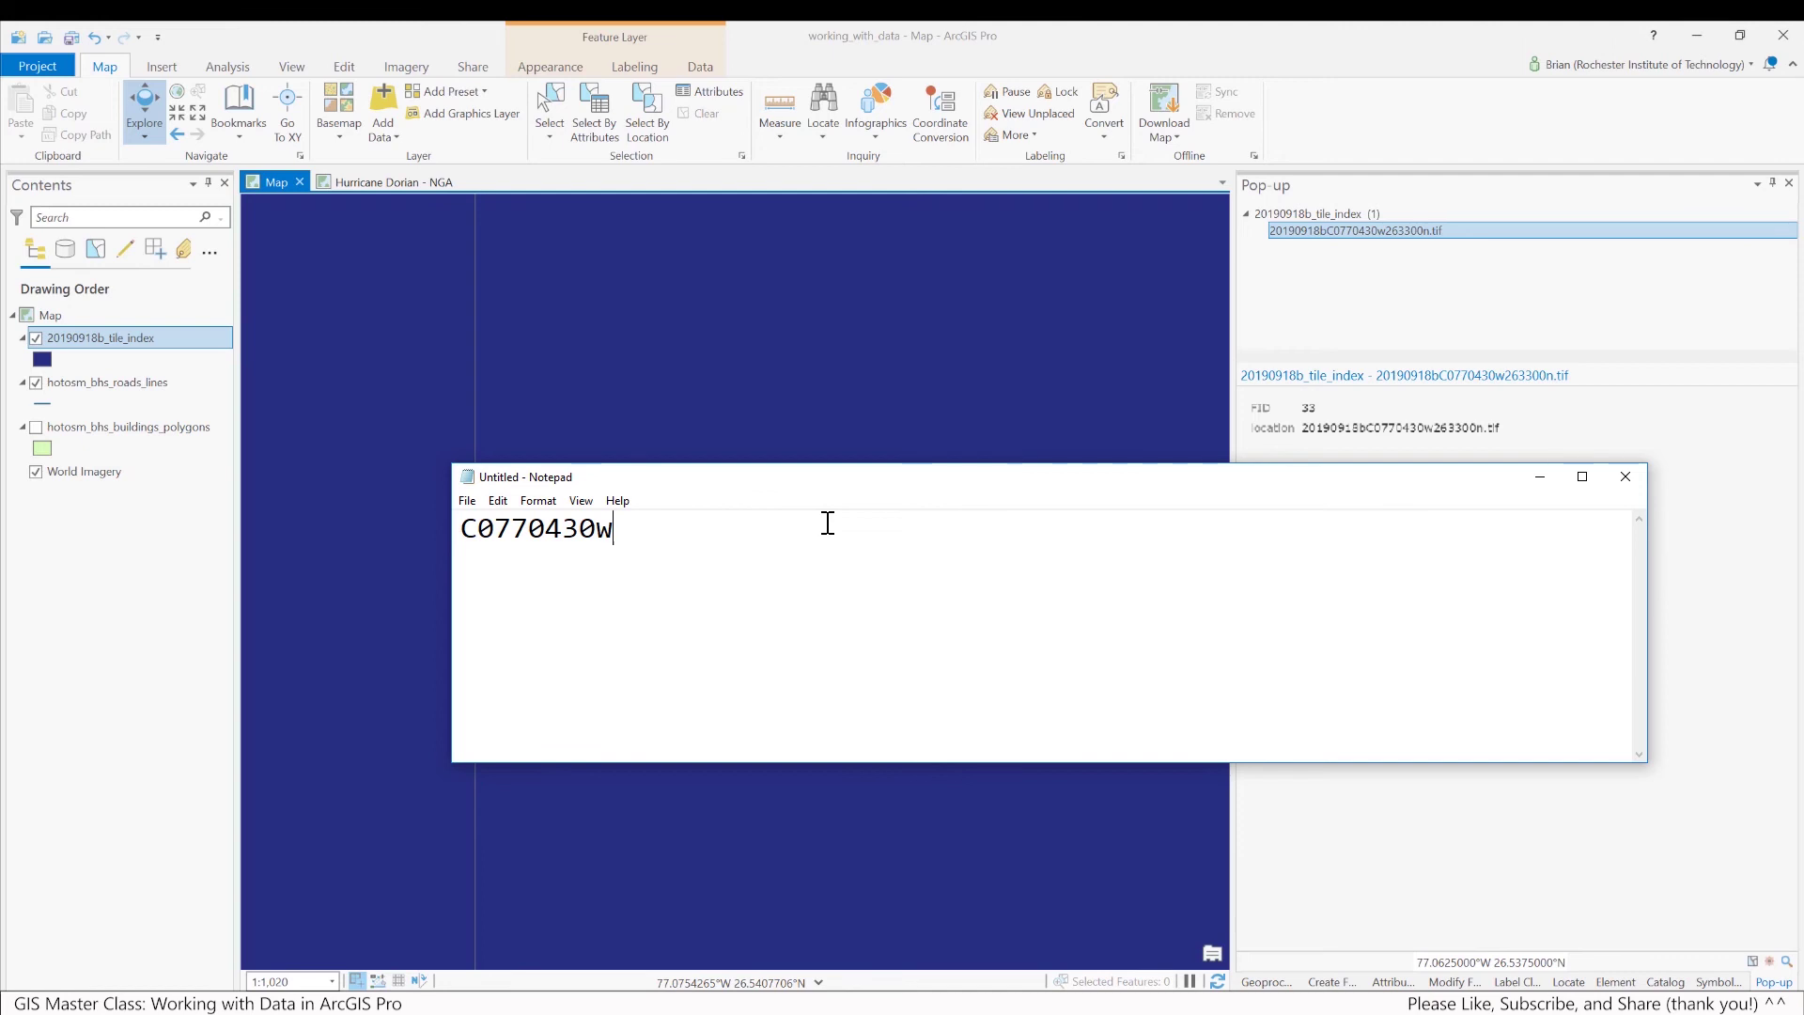
pyautogui.write('26')
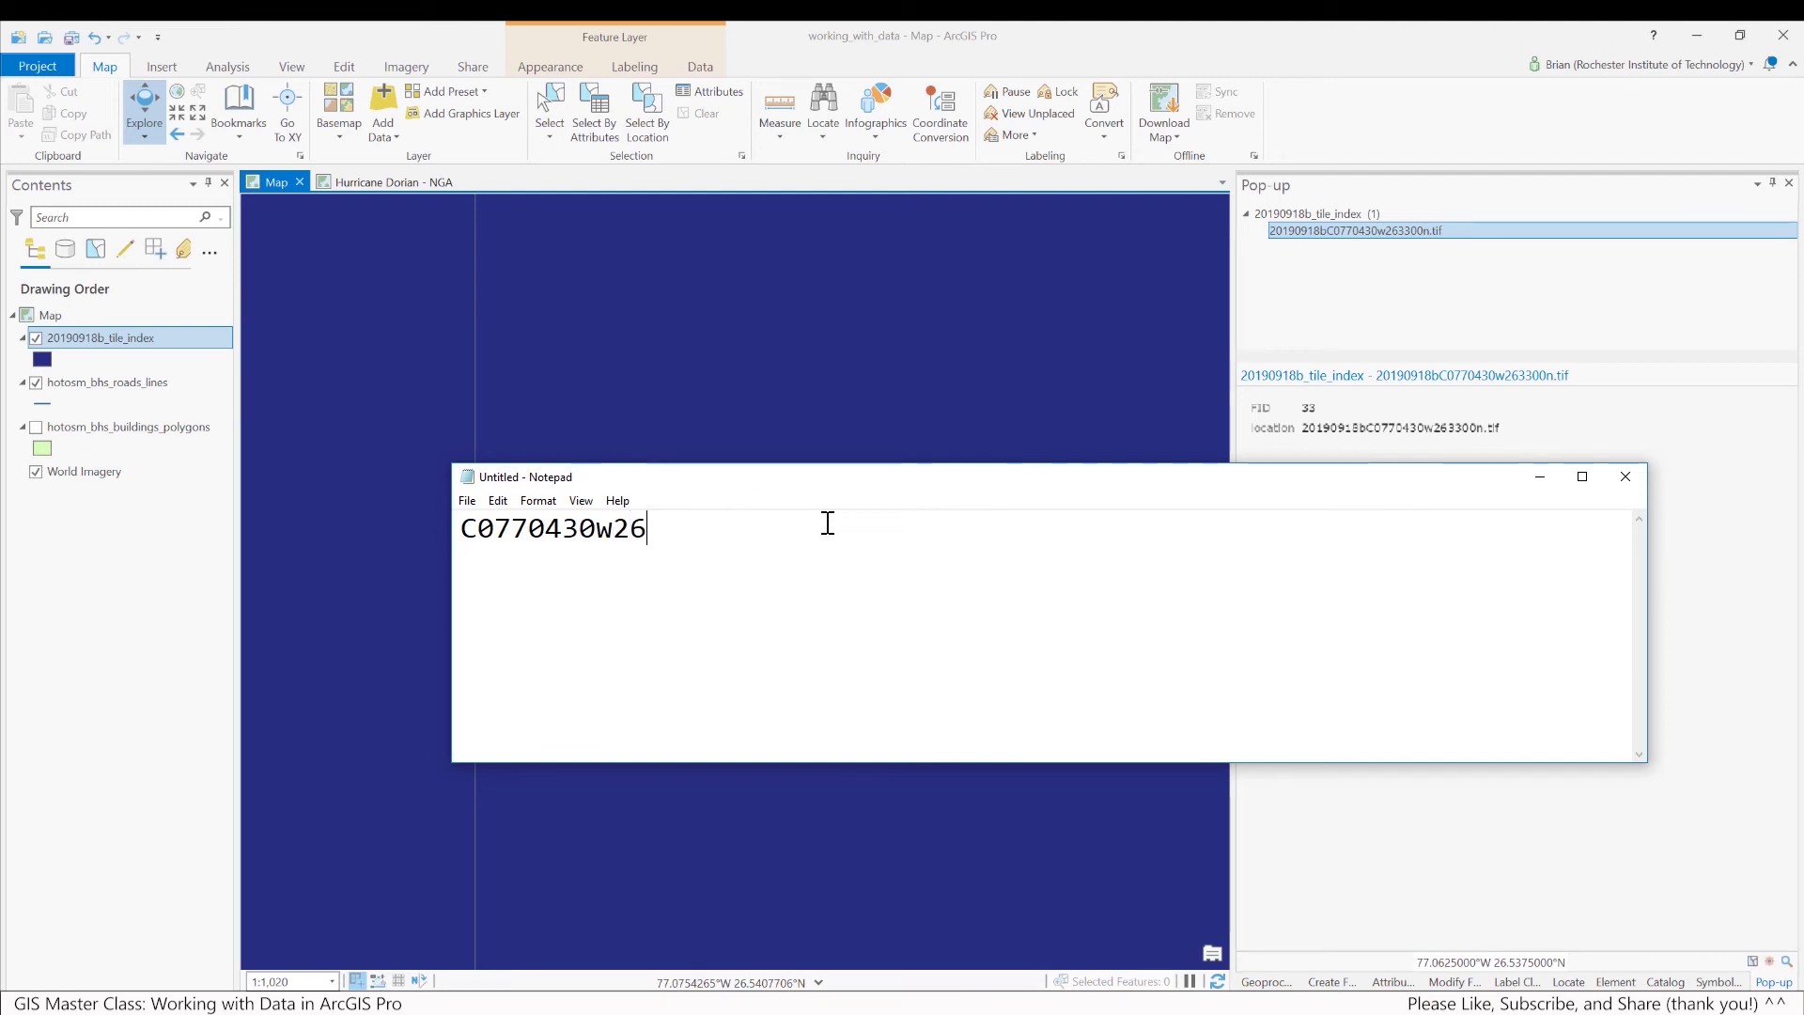
pyautogui.write('3300n')
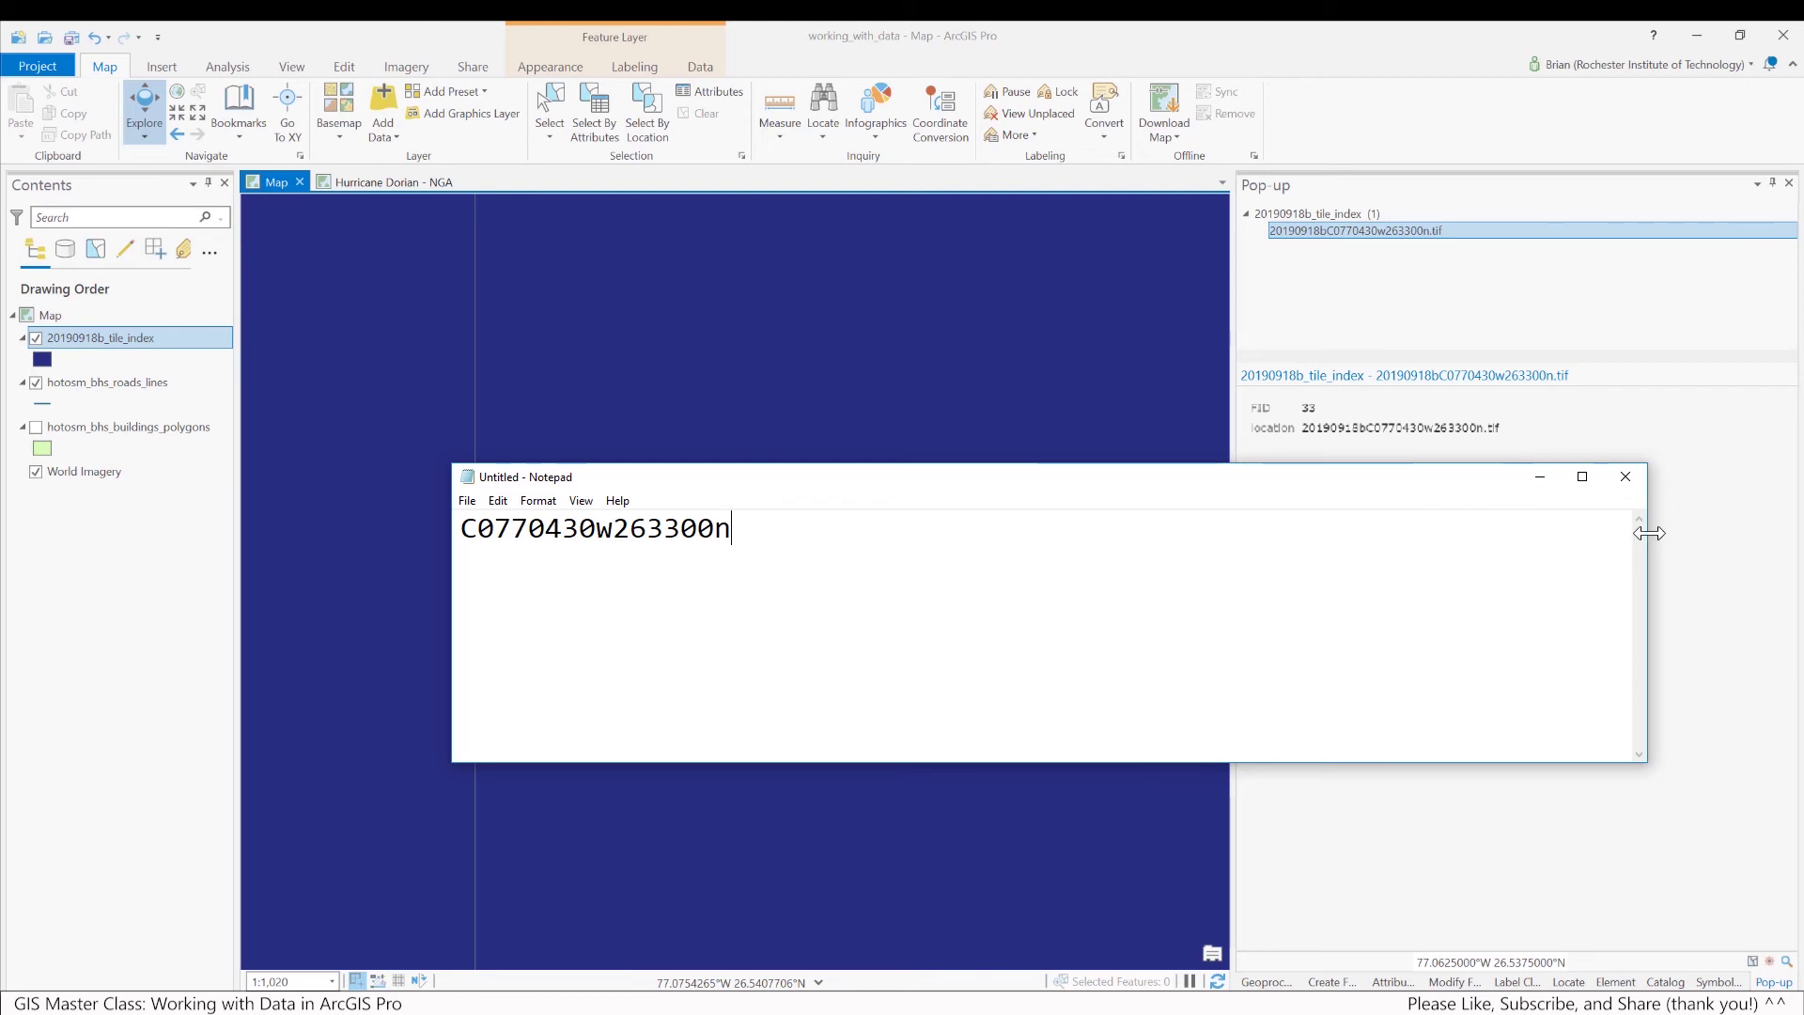
pyautogui.moveTo(1646, 534); pyautogui.dragTo(826, 536)
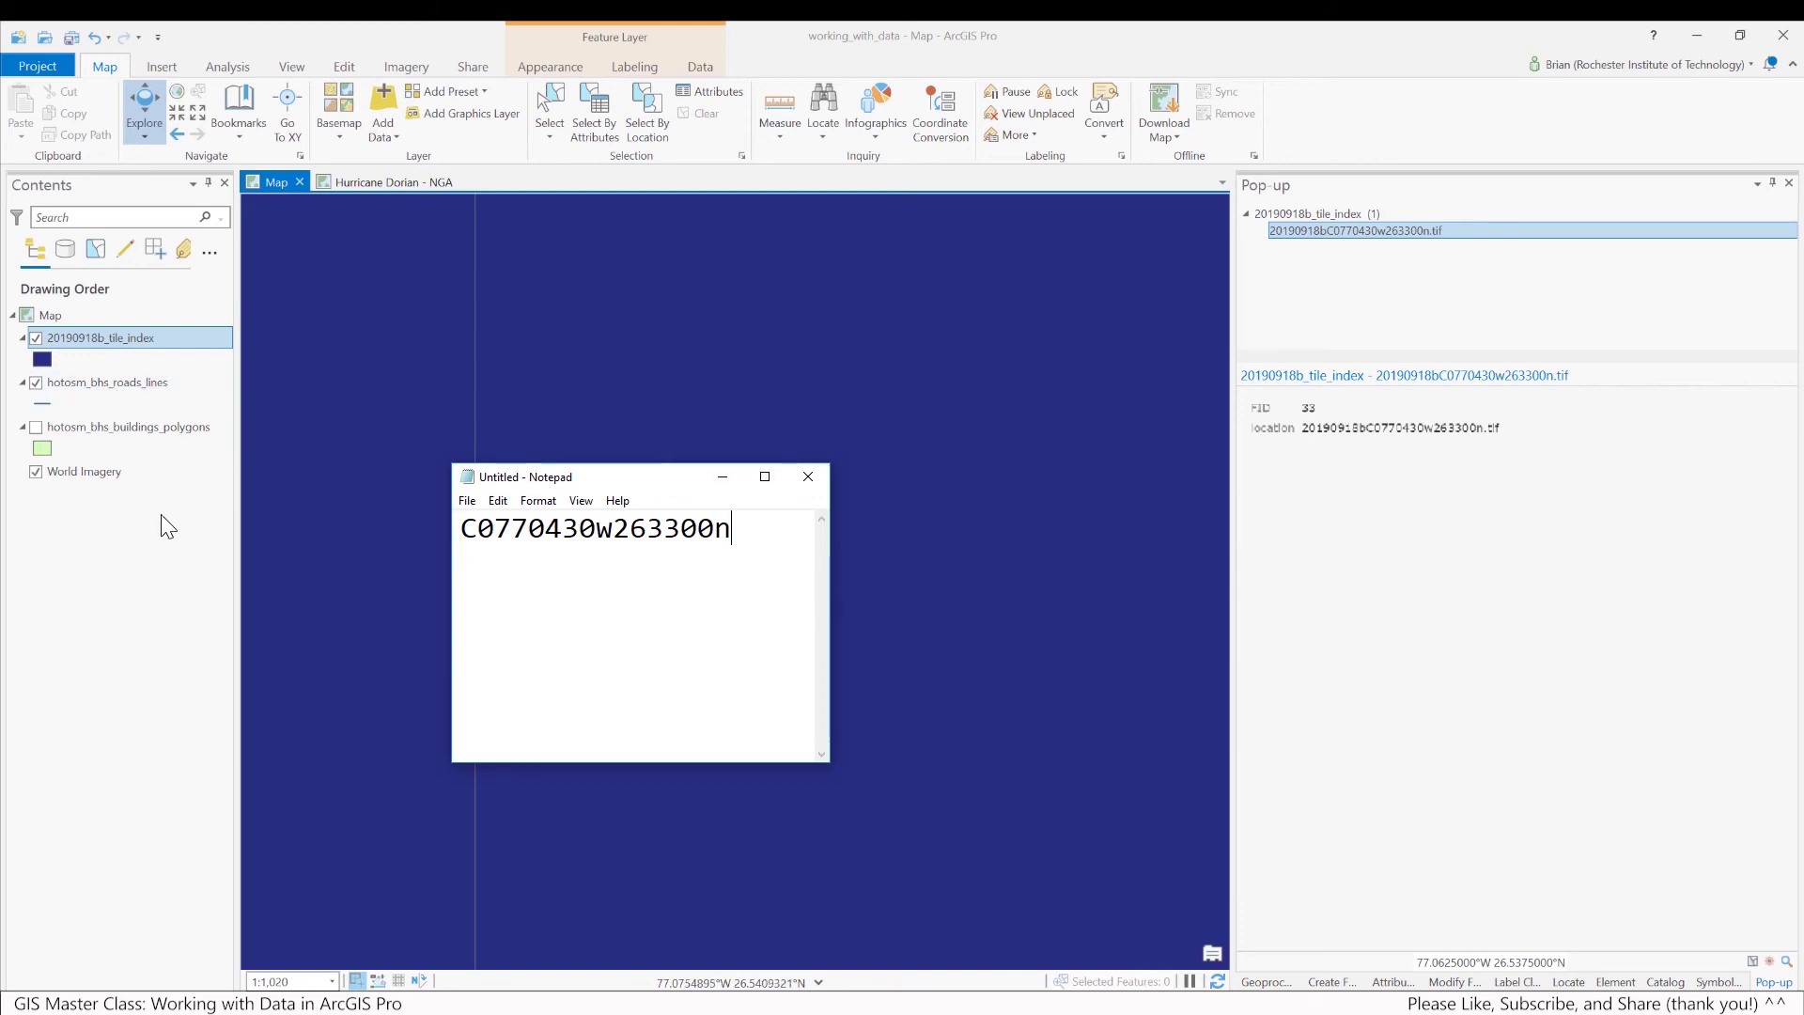
# Hide the tile index layer and bring the note with the tile code forward
pyautogui.click(36, 338)
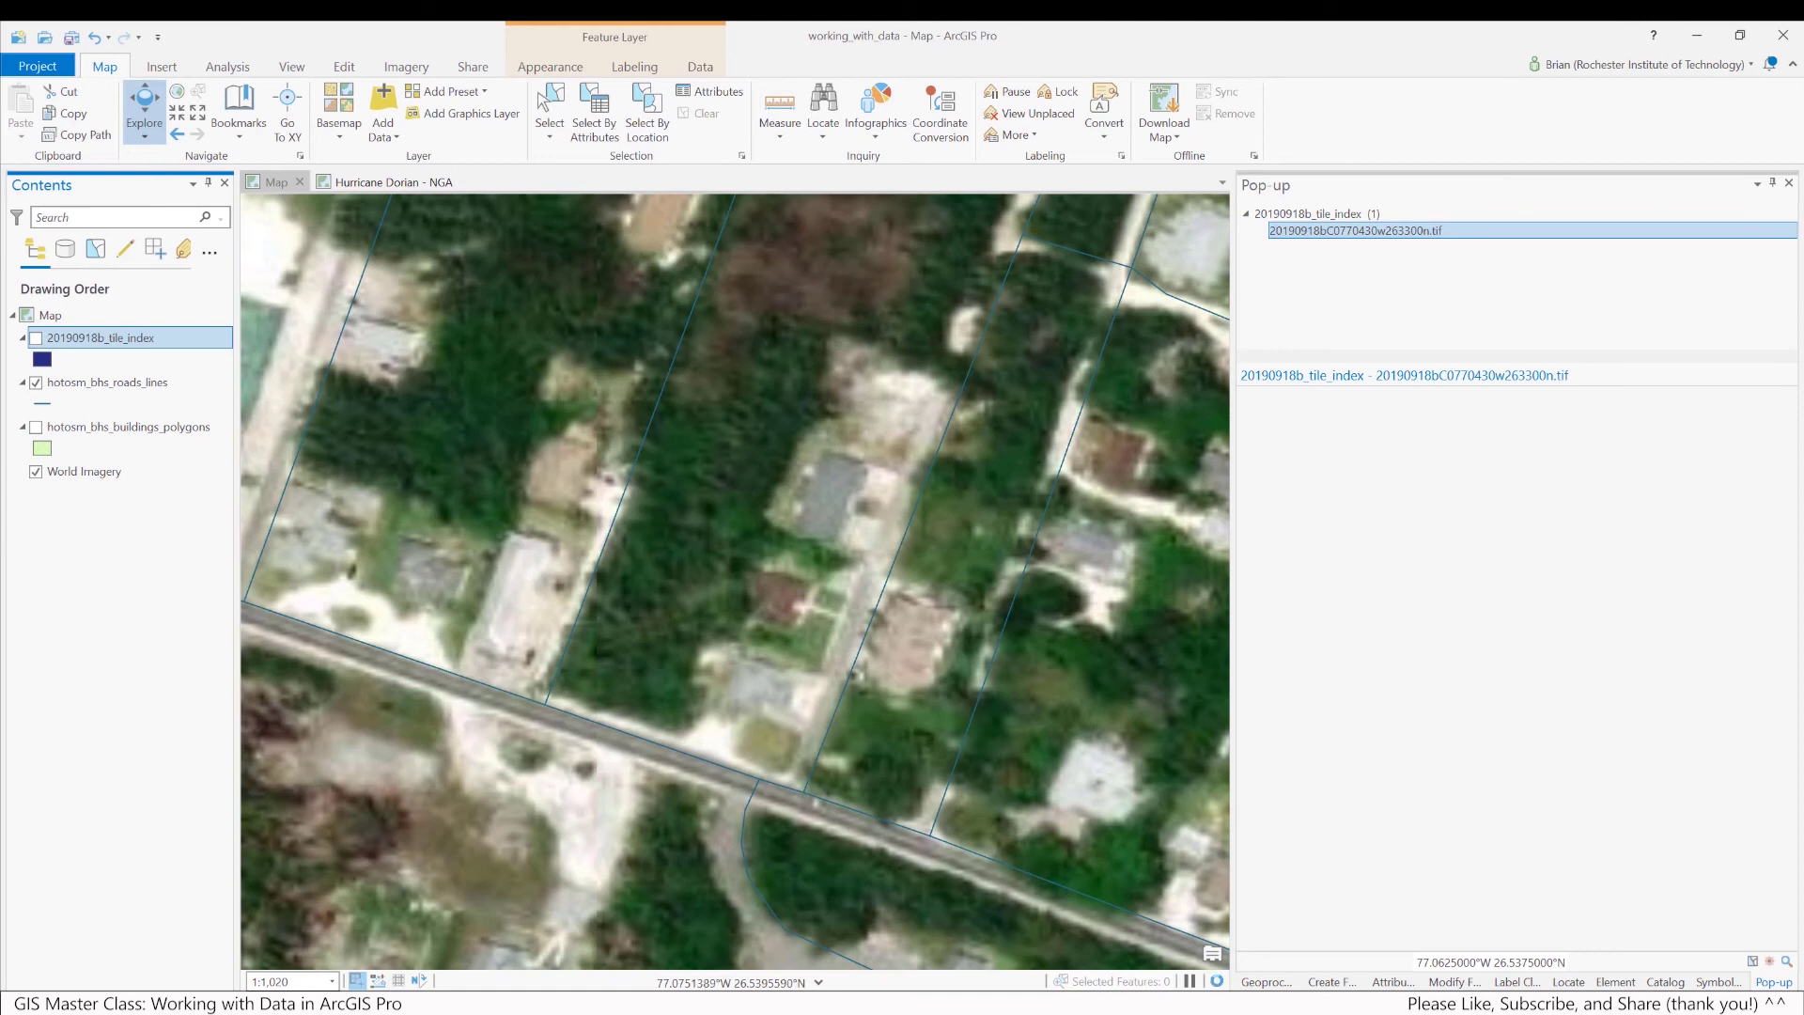
pyautogui.hotkey('alt', 'Tab')
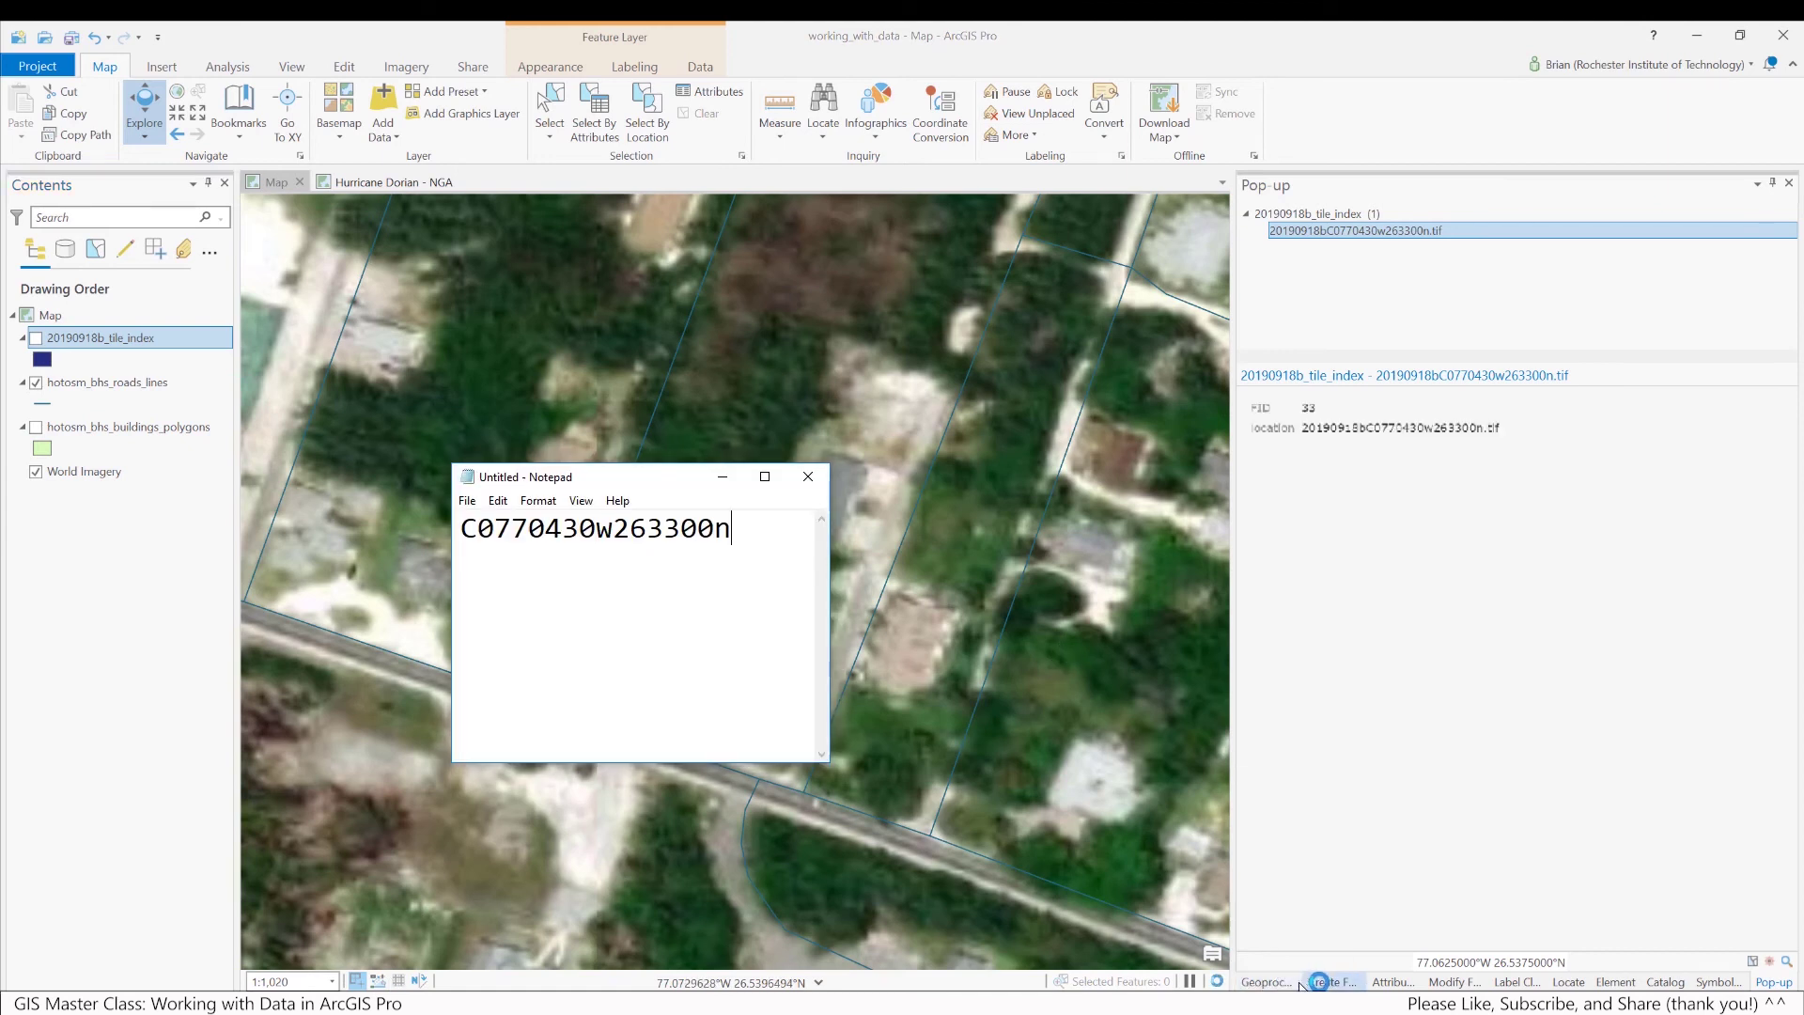
pyautogui.click(1682, 982)
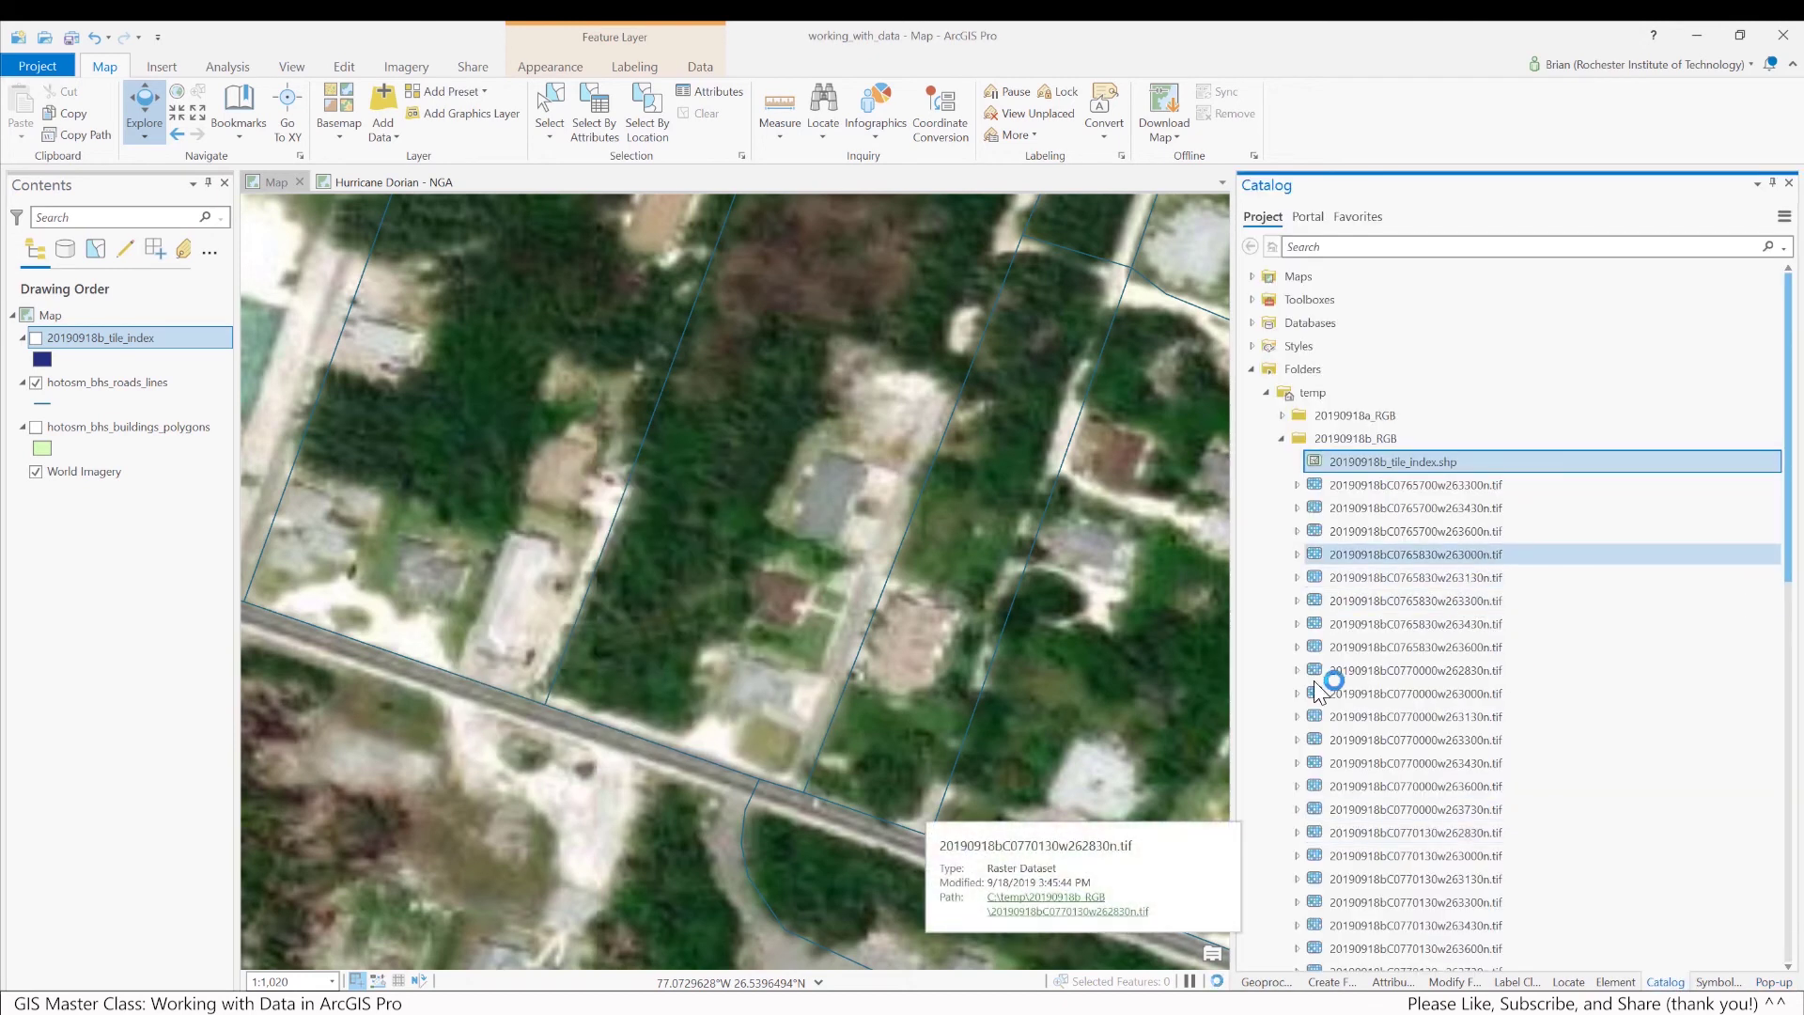
pyautogui.hotkey('alt', 'Tab')
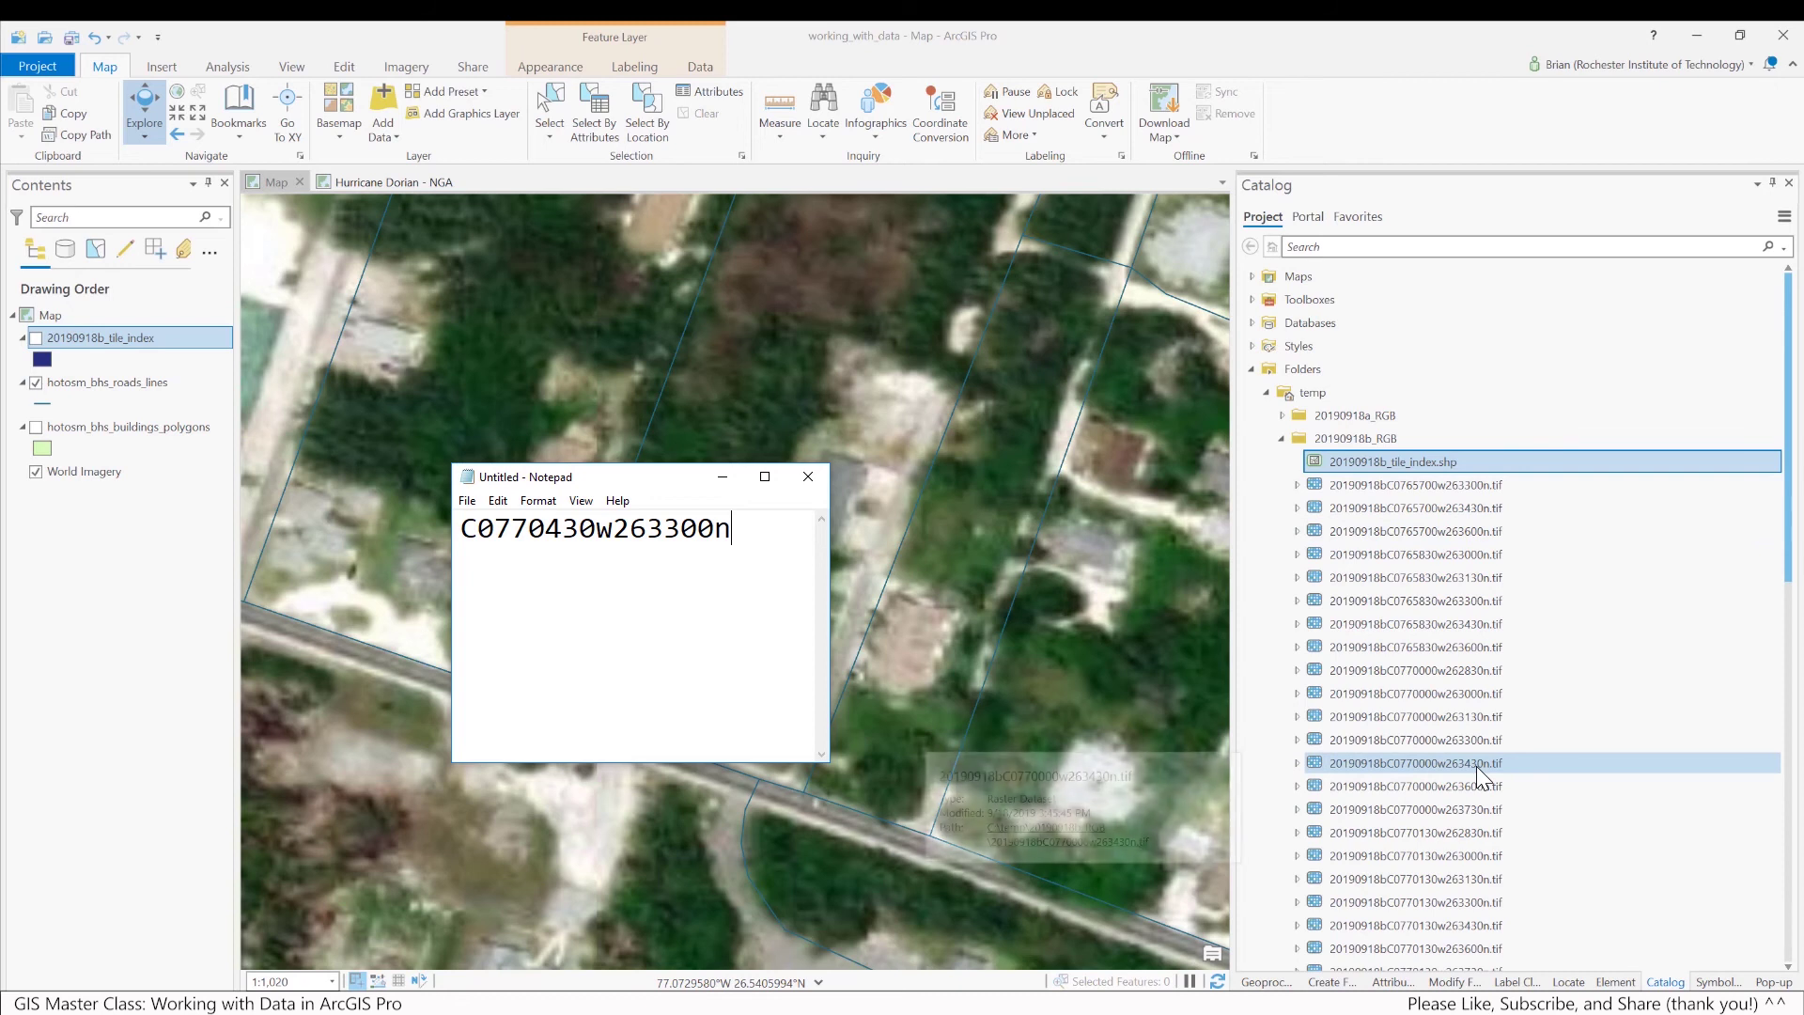
# Drag 20190918bC0770430w263300n.tif from the Catalog into Contents just above World Imagery
pyautogui.scroll(-2, 1489, 803)
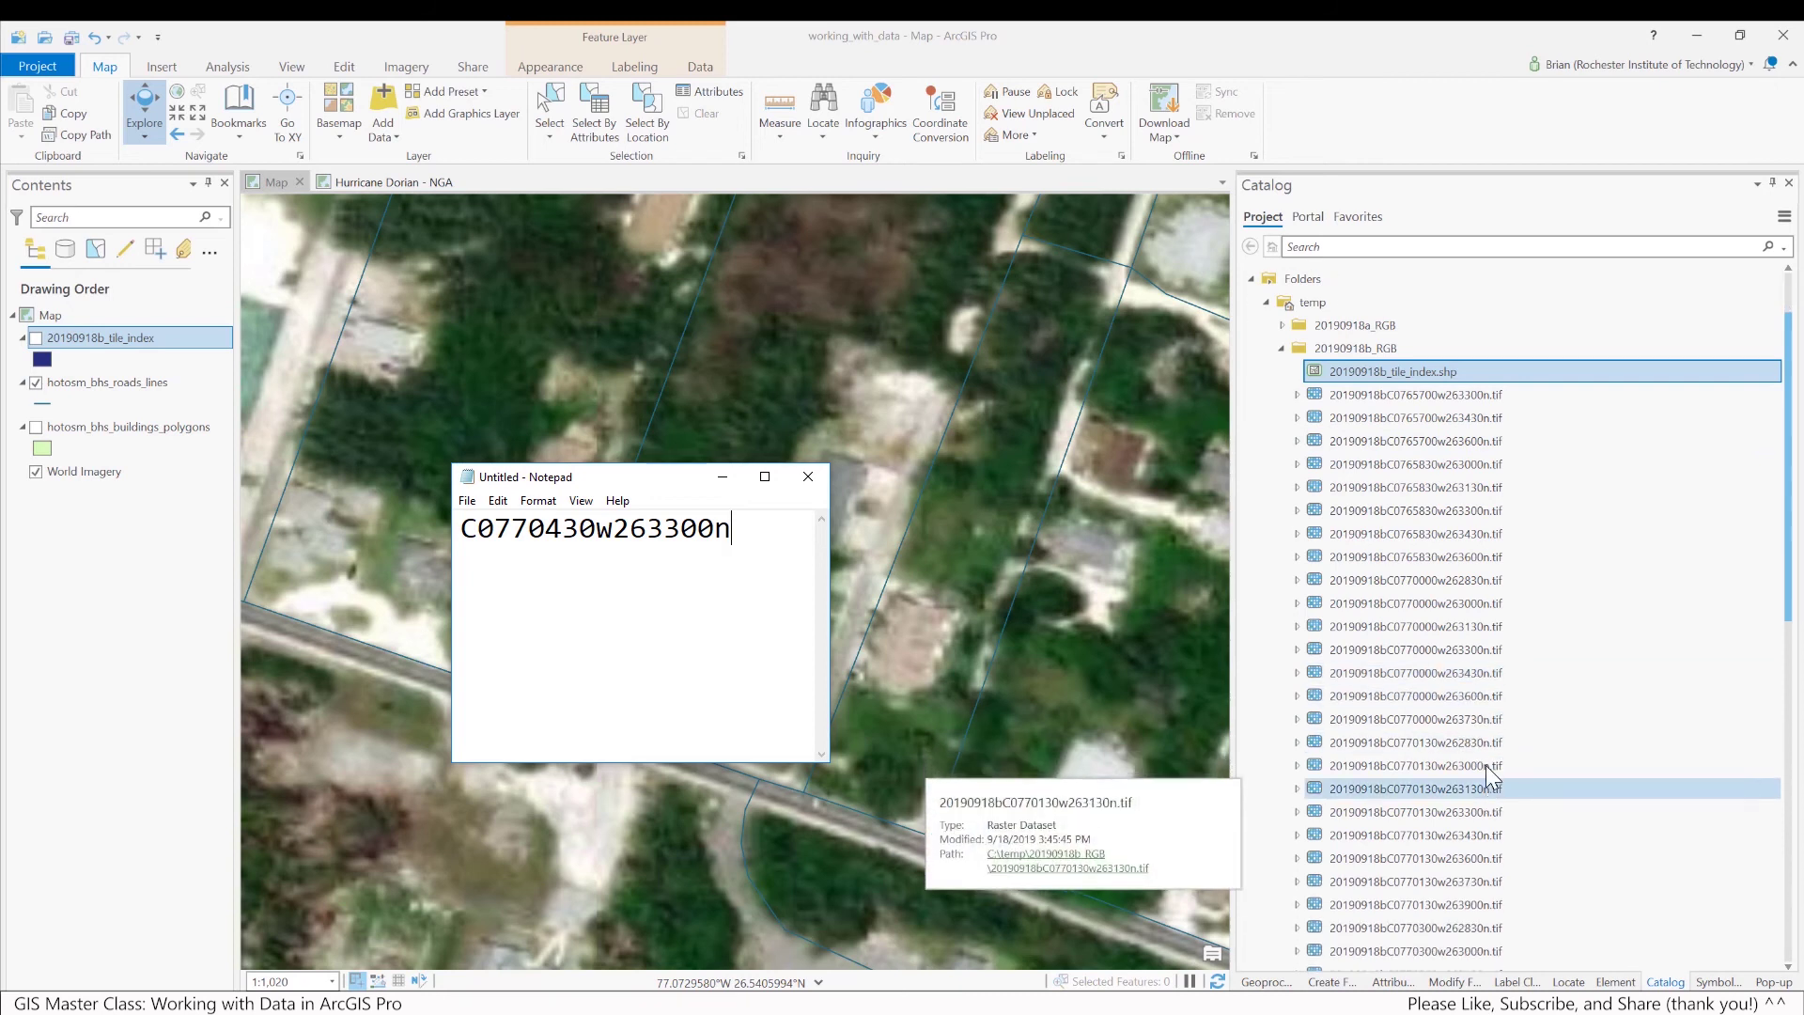
pyautogui.scroll(-4, 1480, 696)
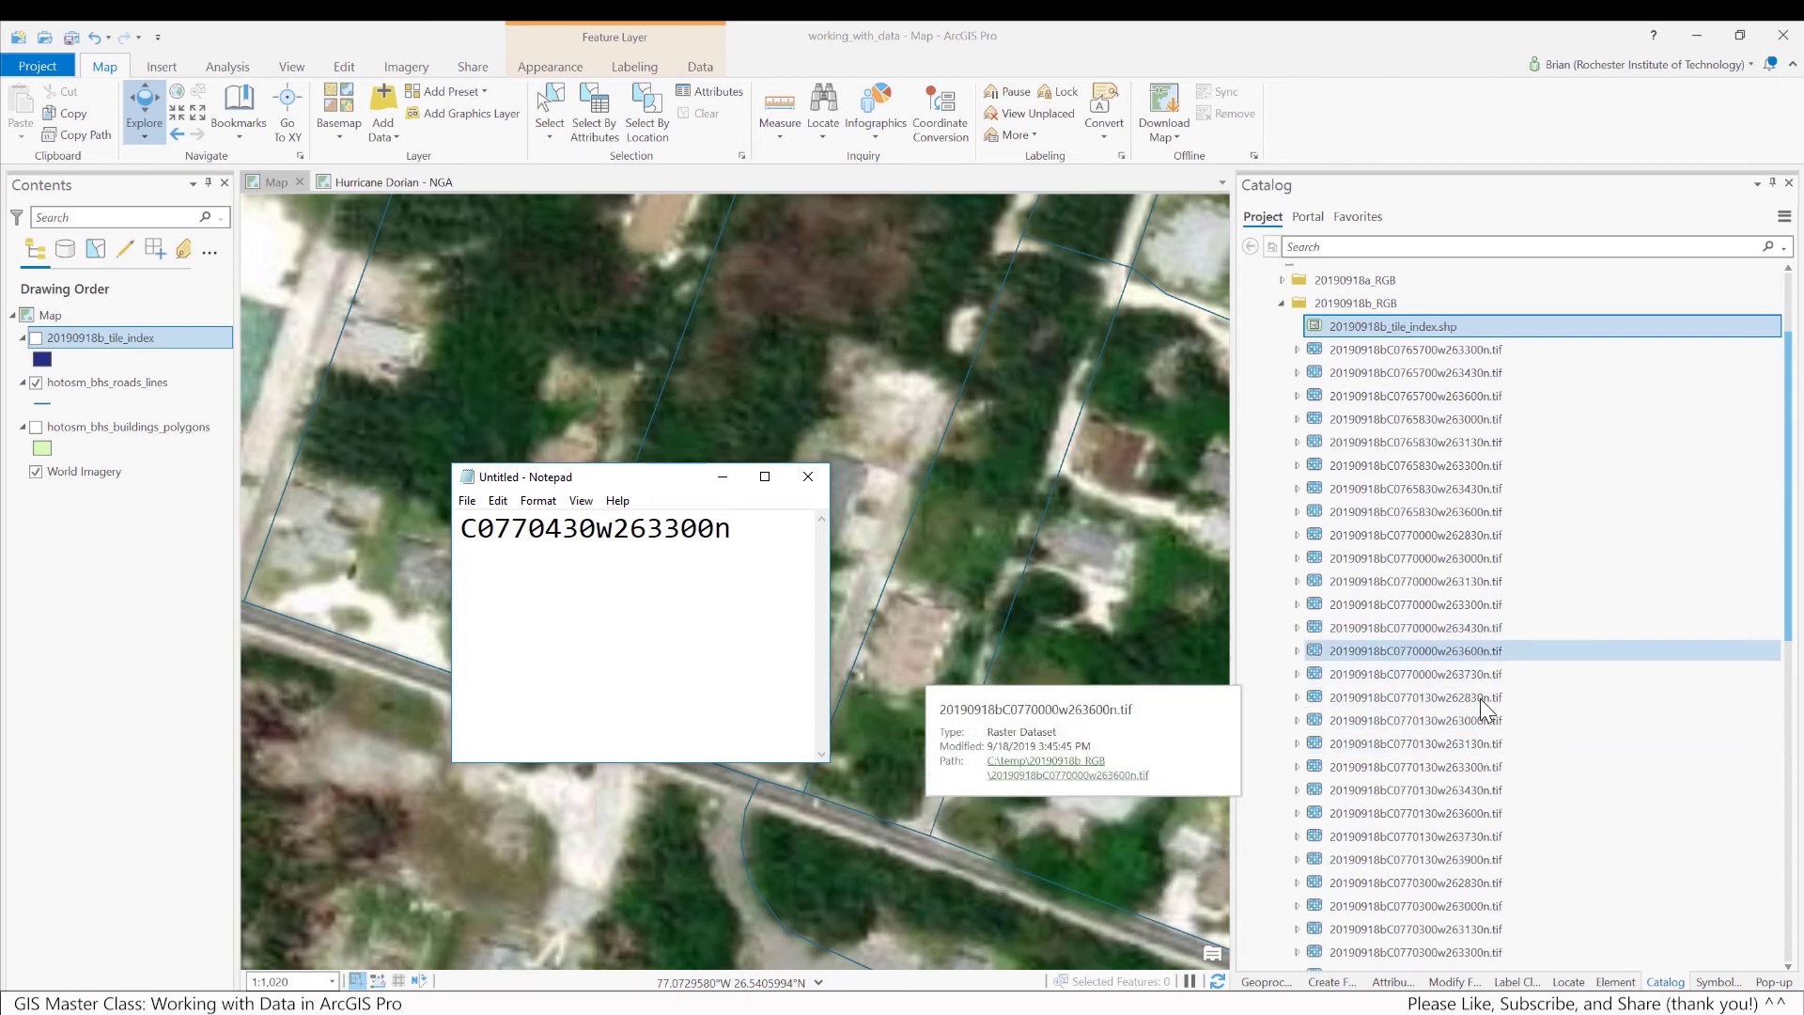
pyautogui.scroll(-3, 1456, 799)
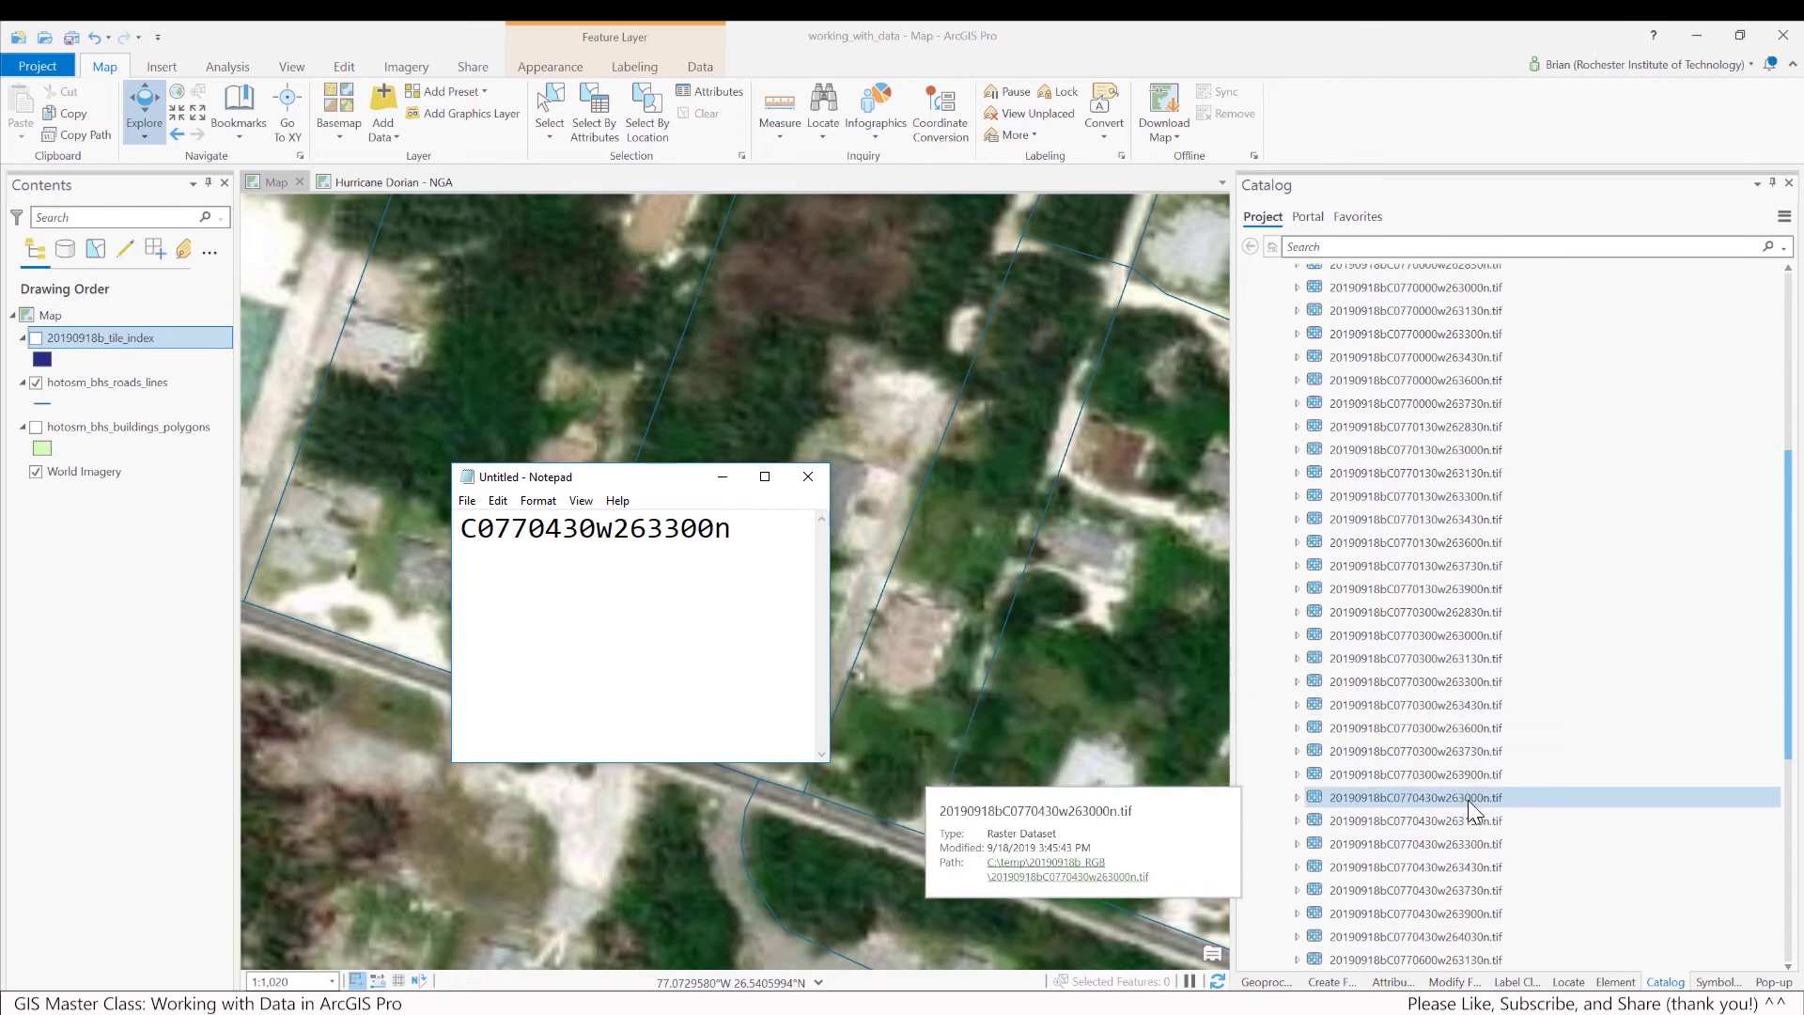
pyautogui.click(1489, 843)
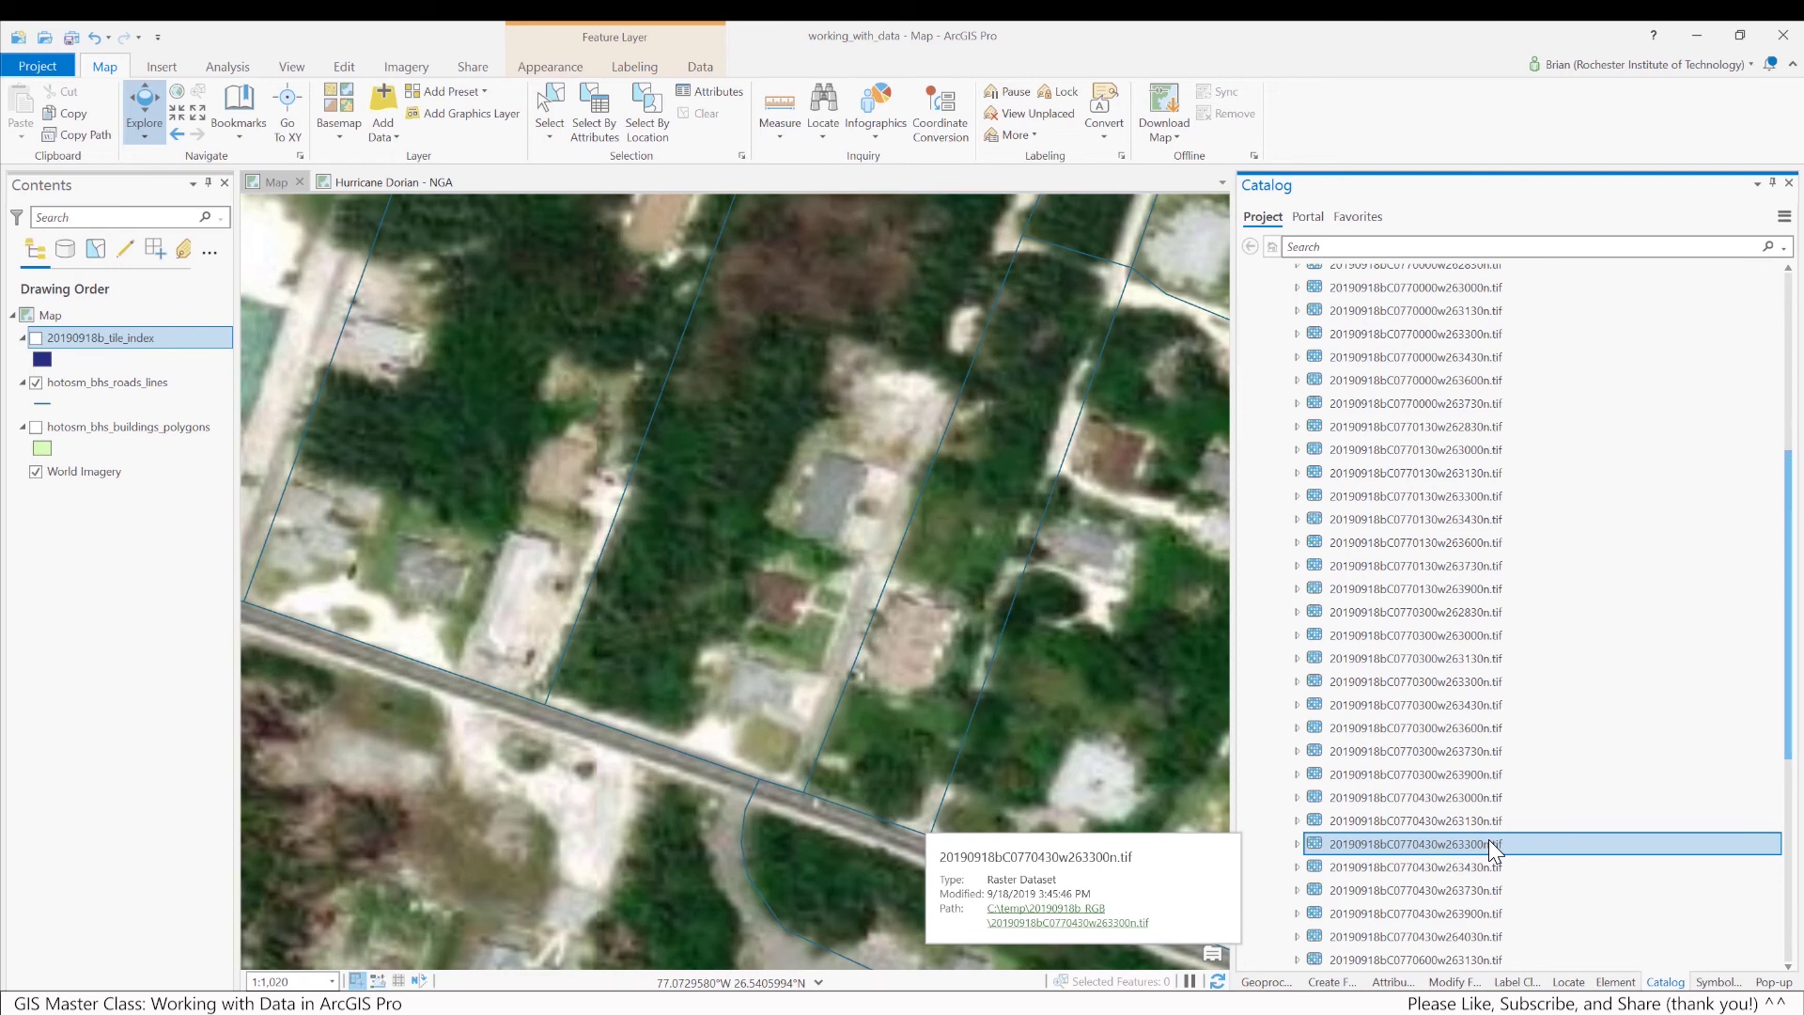
pyautogui.moveTo(1445, 844); pyautogui.dragTo(943, 789)
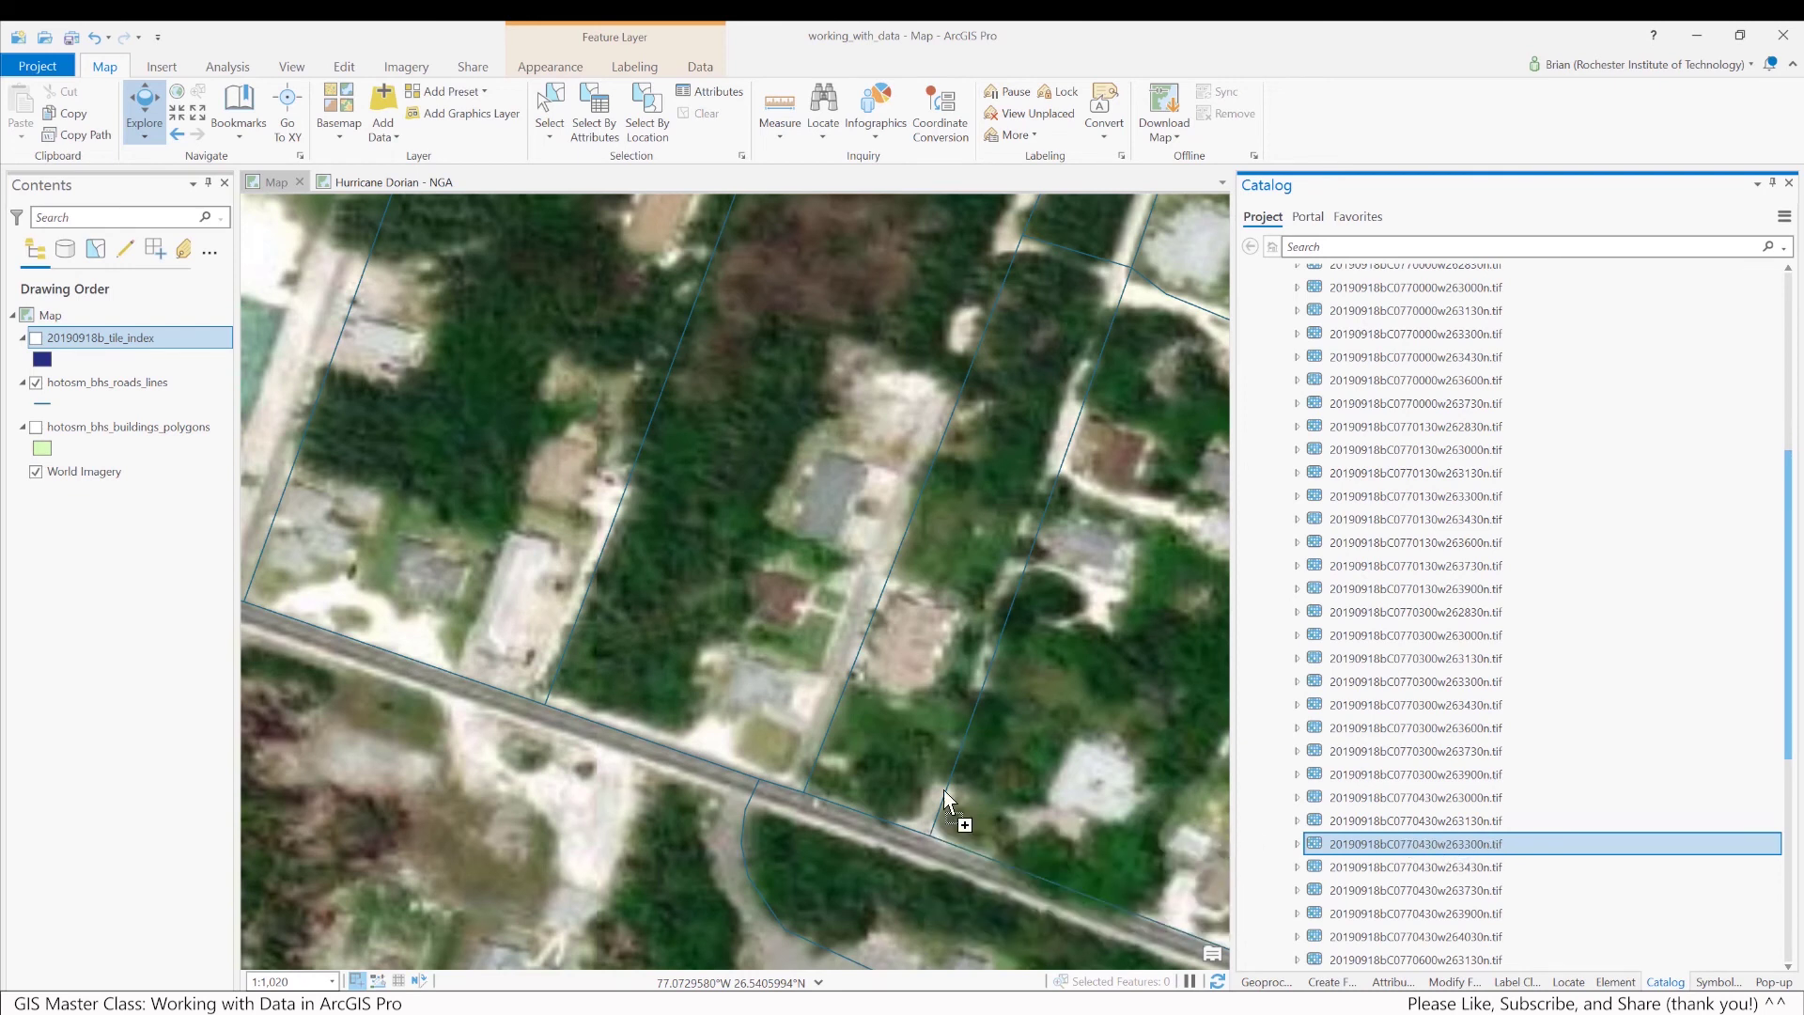
pyautogui.moveTo(245, 452); pyautogui.dragTo(175, 430)
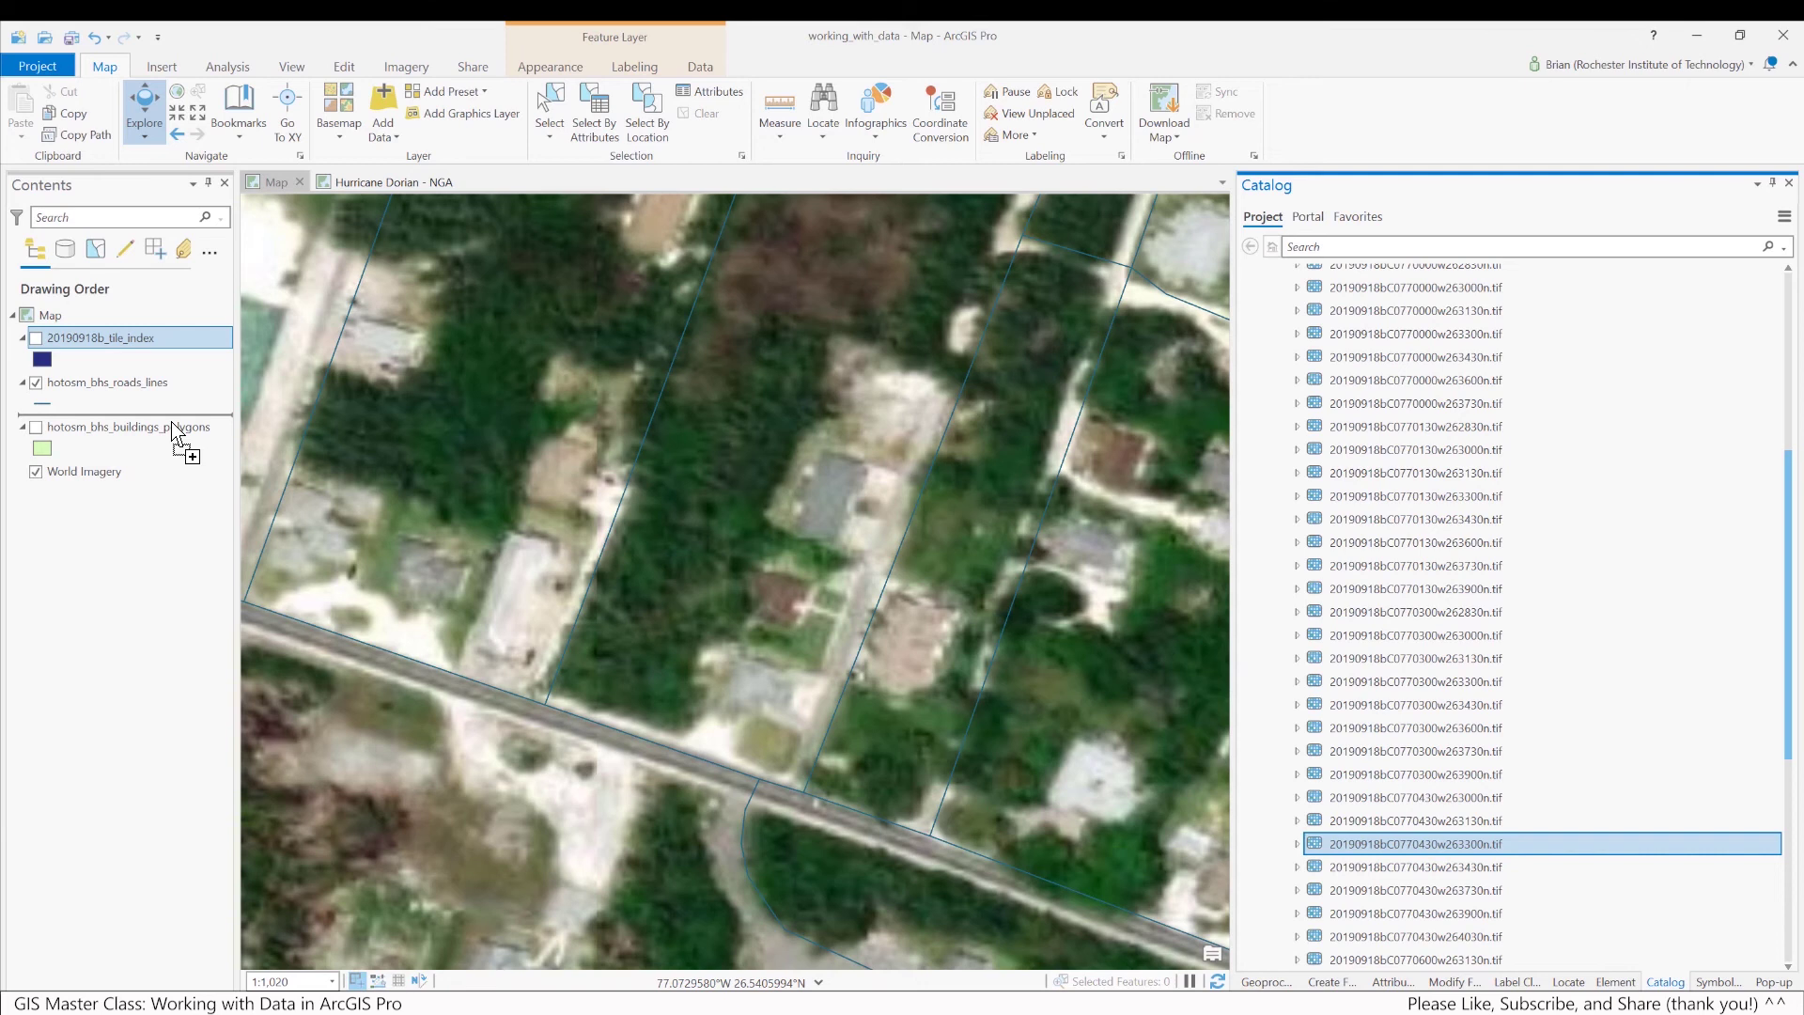
pyautogui.moveTo(175, 430); pyautogui.dragTo(171, 457)
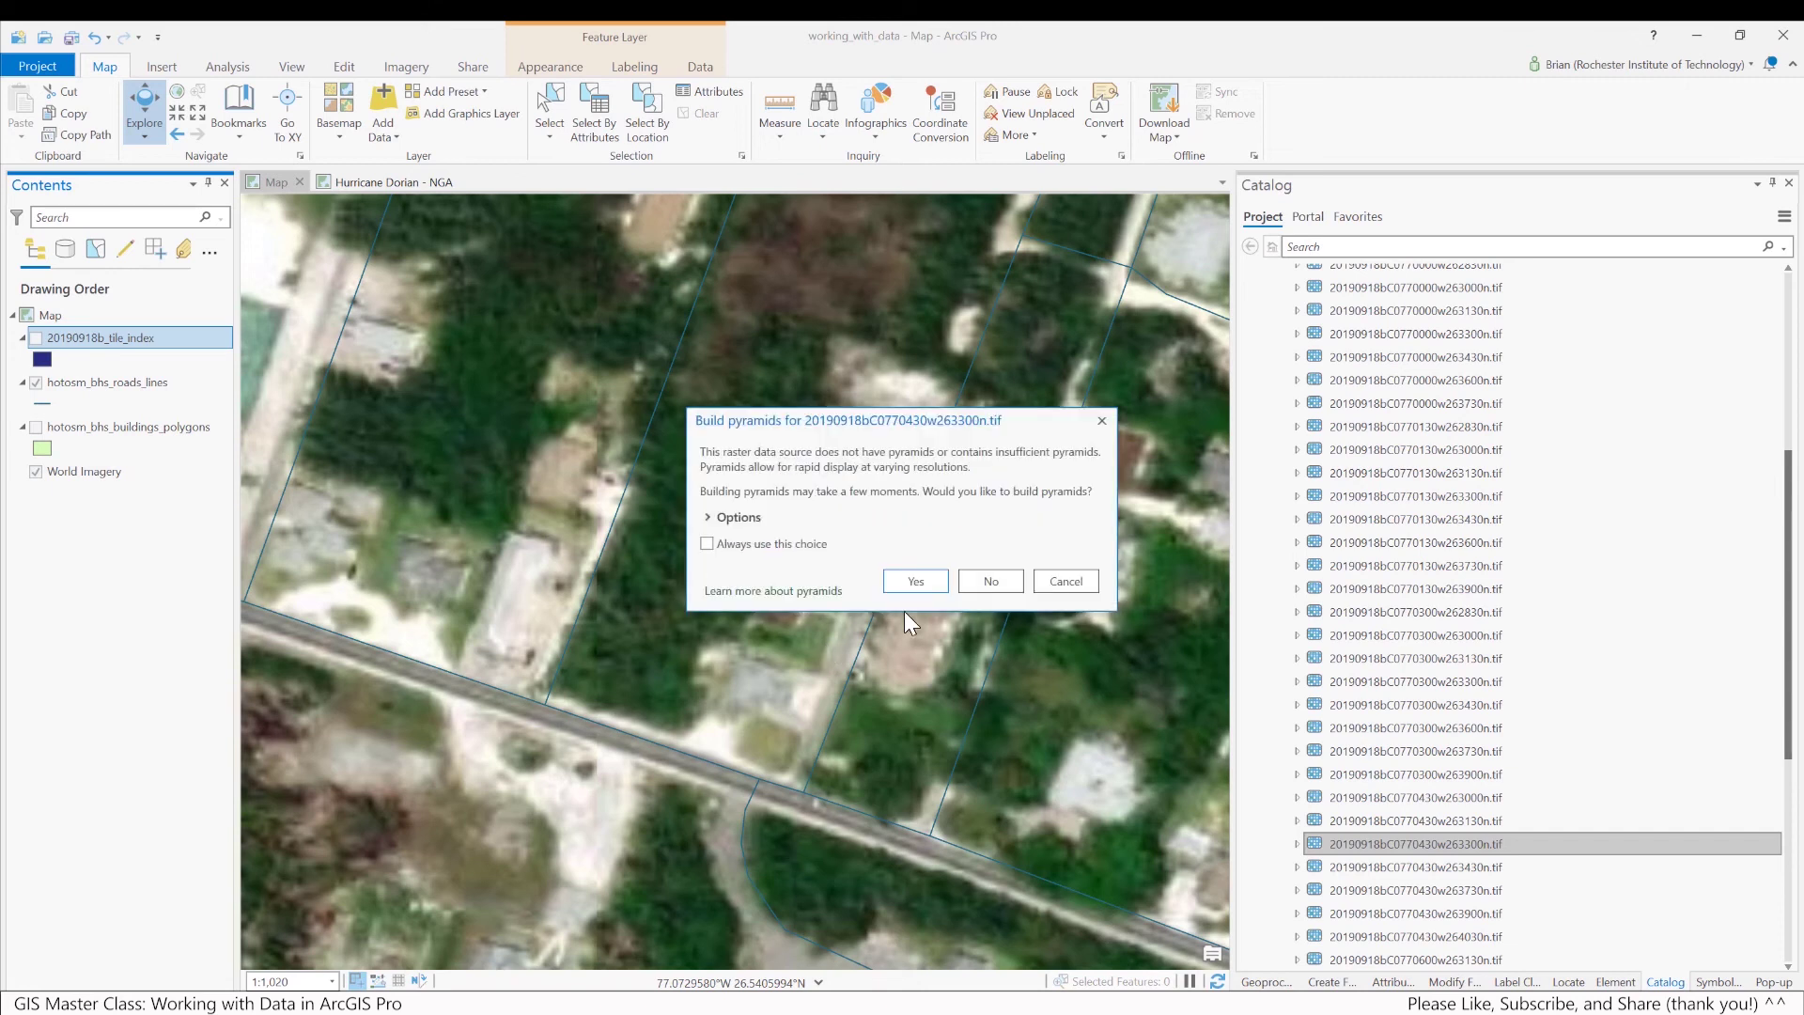
# Choose Yes to build pyramids so 20190918bC0770430w263300n.tif draws over World Imagery
pyautogui.click(904, 580)
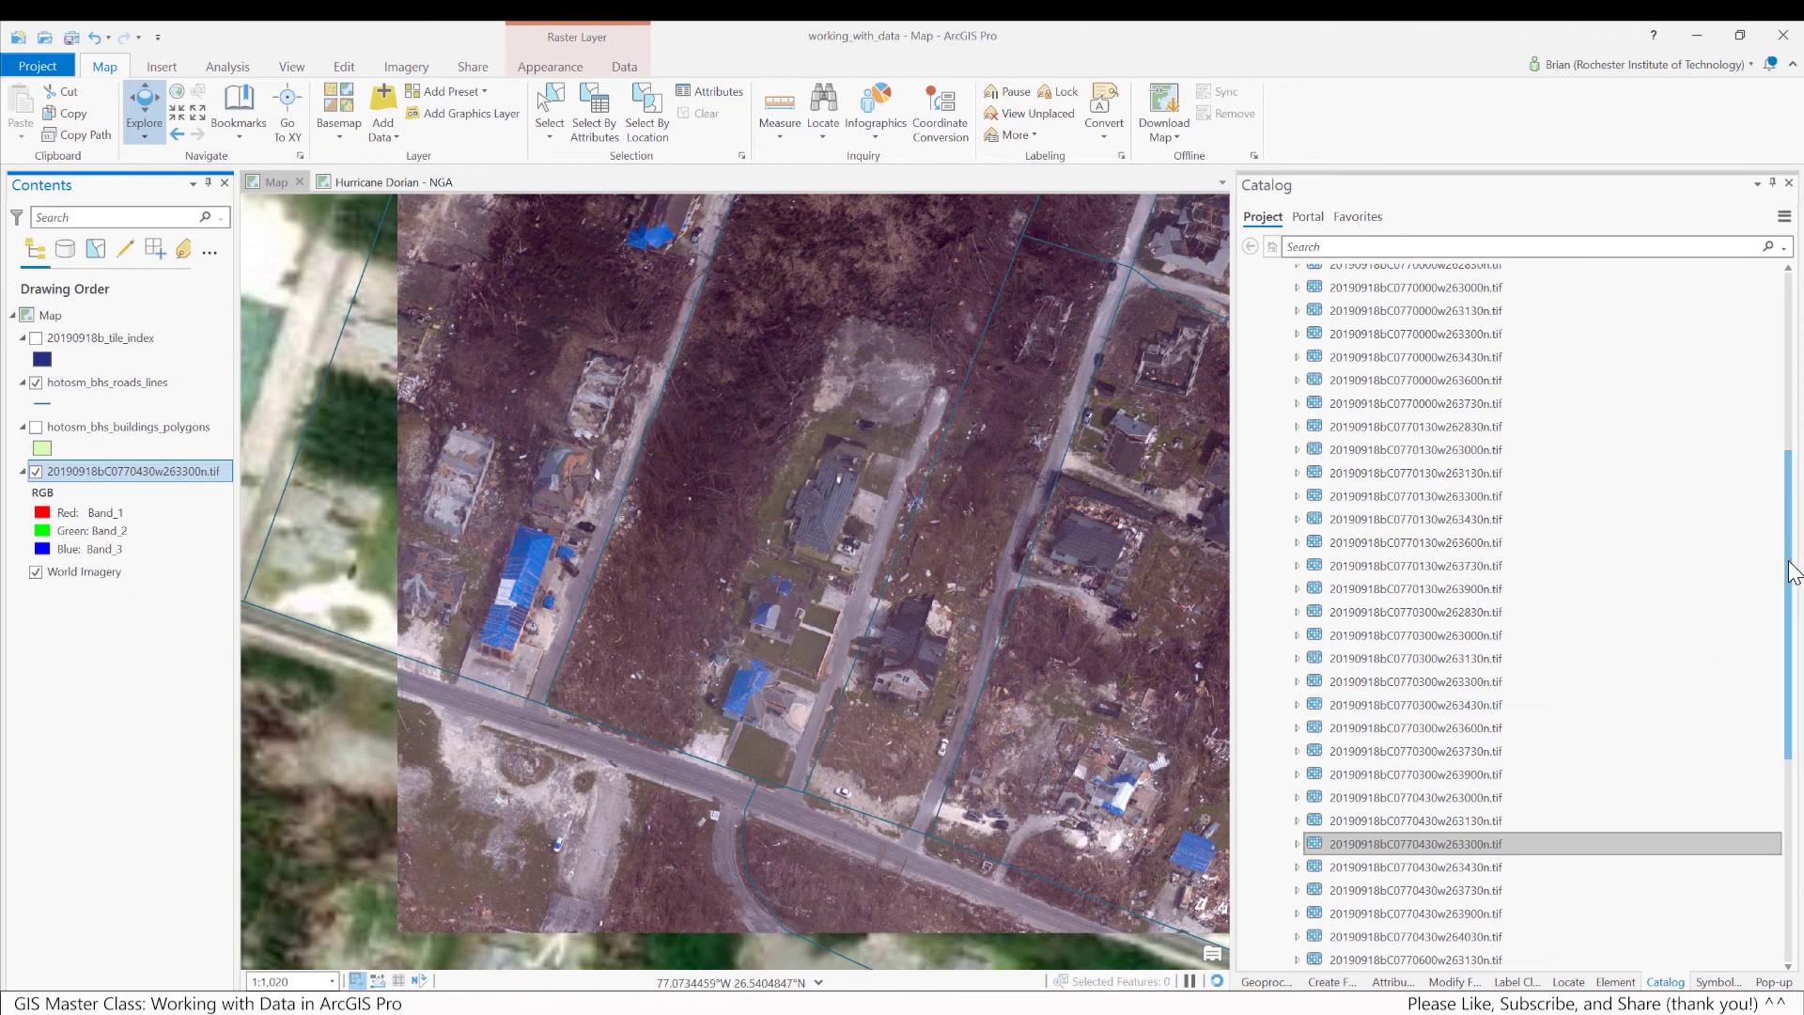
pyautogui.scroll(1, 1794, 566)
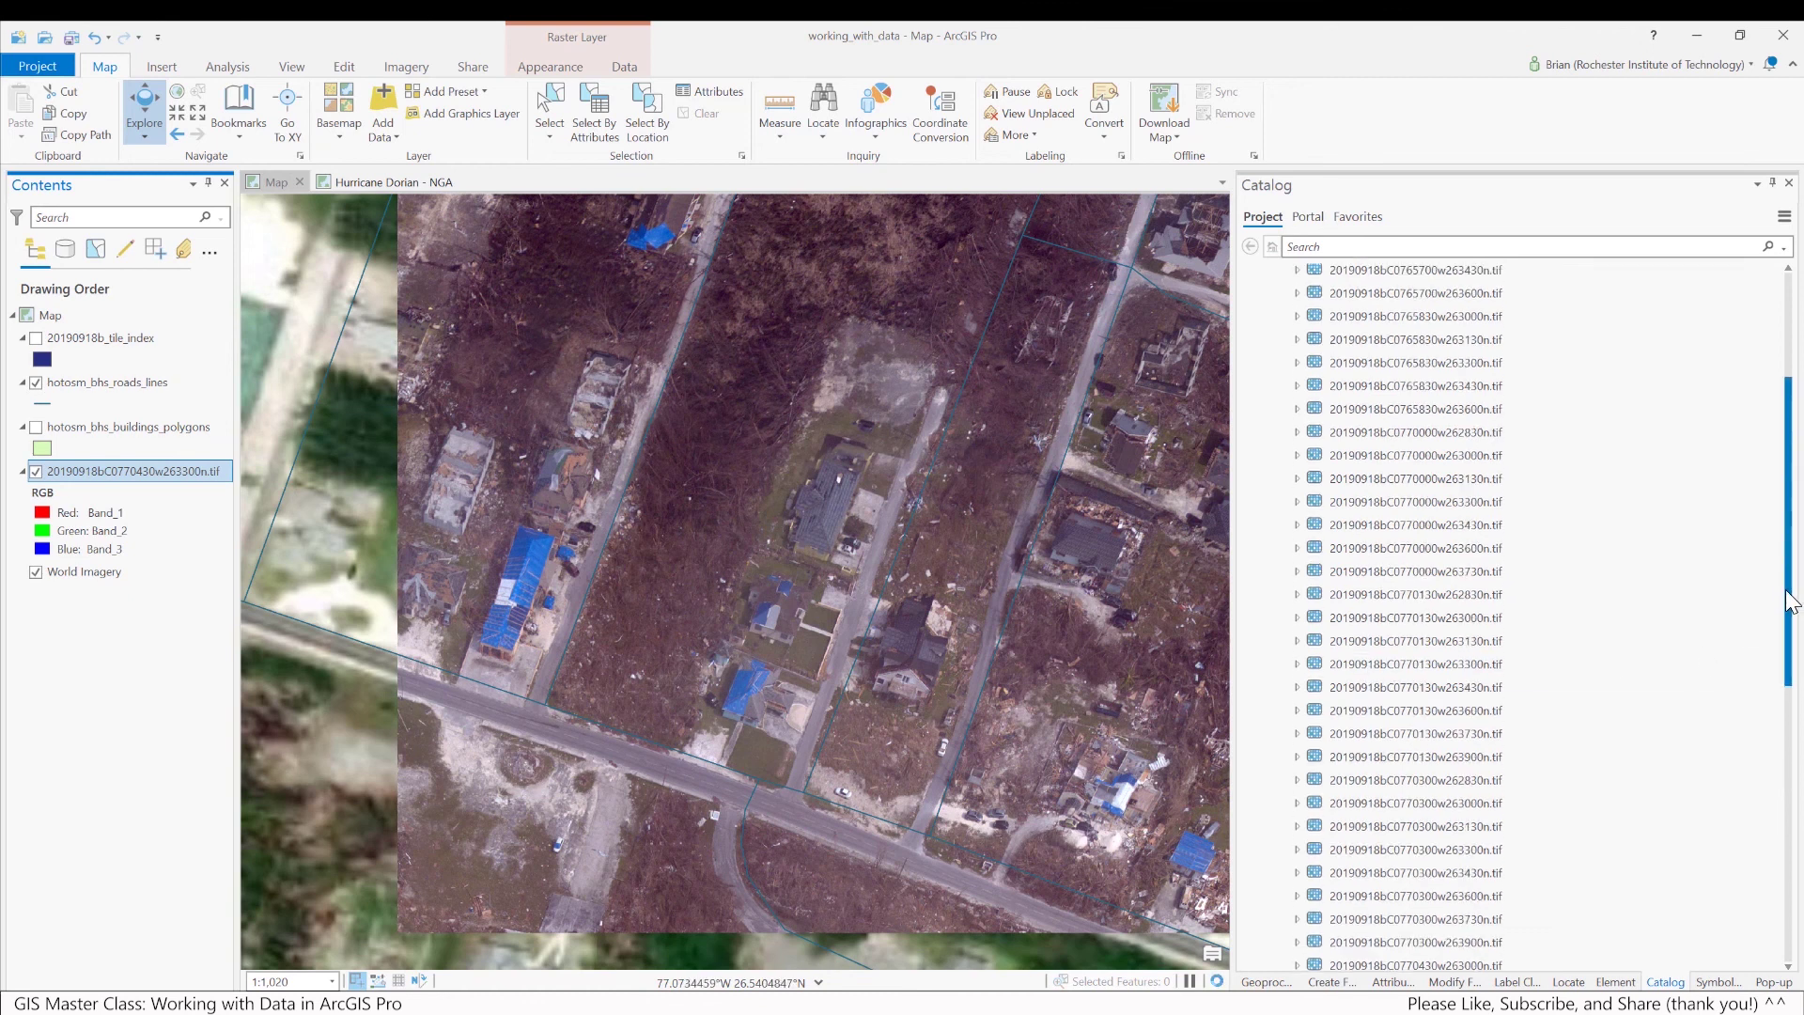
pyautogui.scroll(-5, 1789, 625)
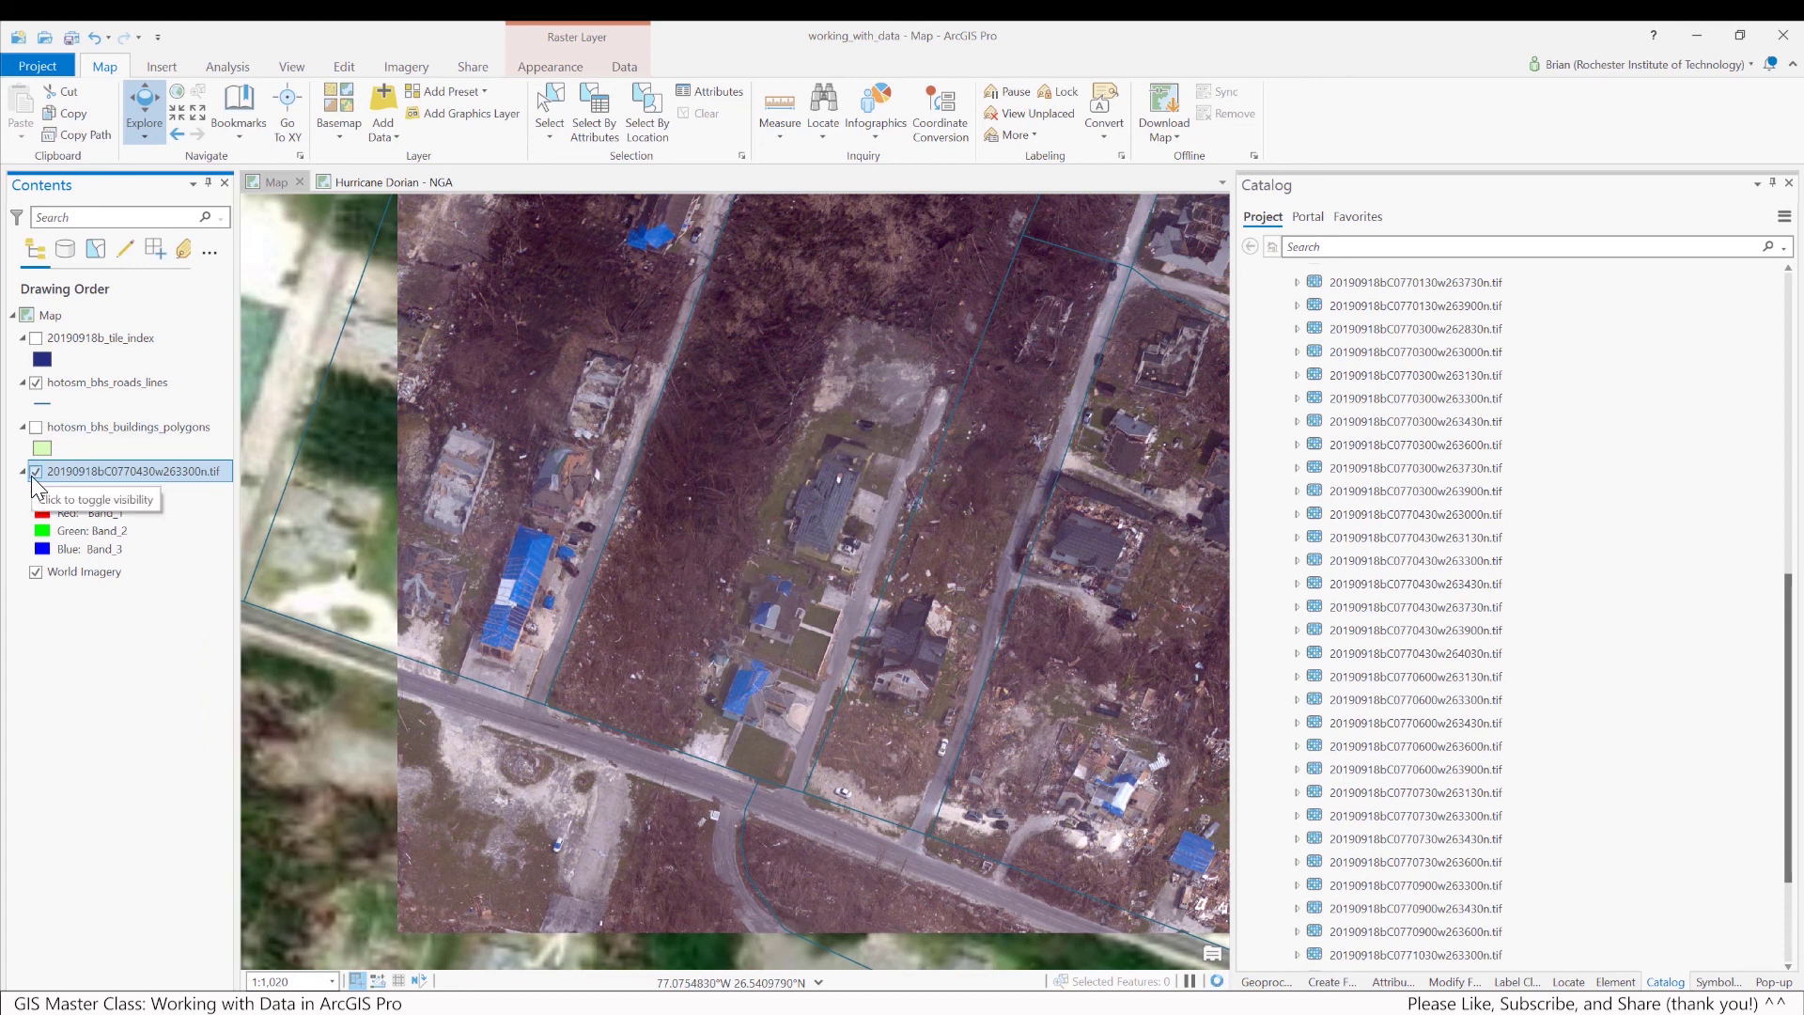
pyautogui.click(37, 471)
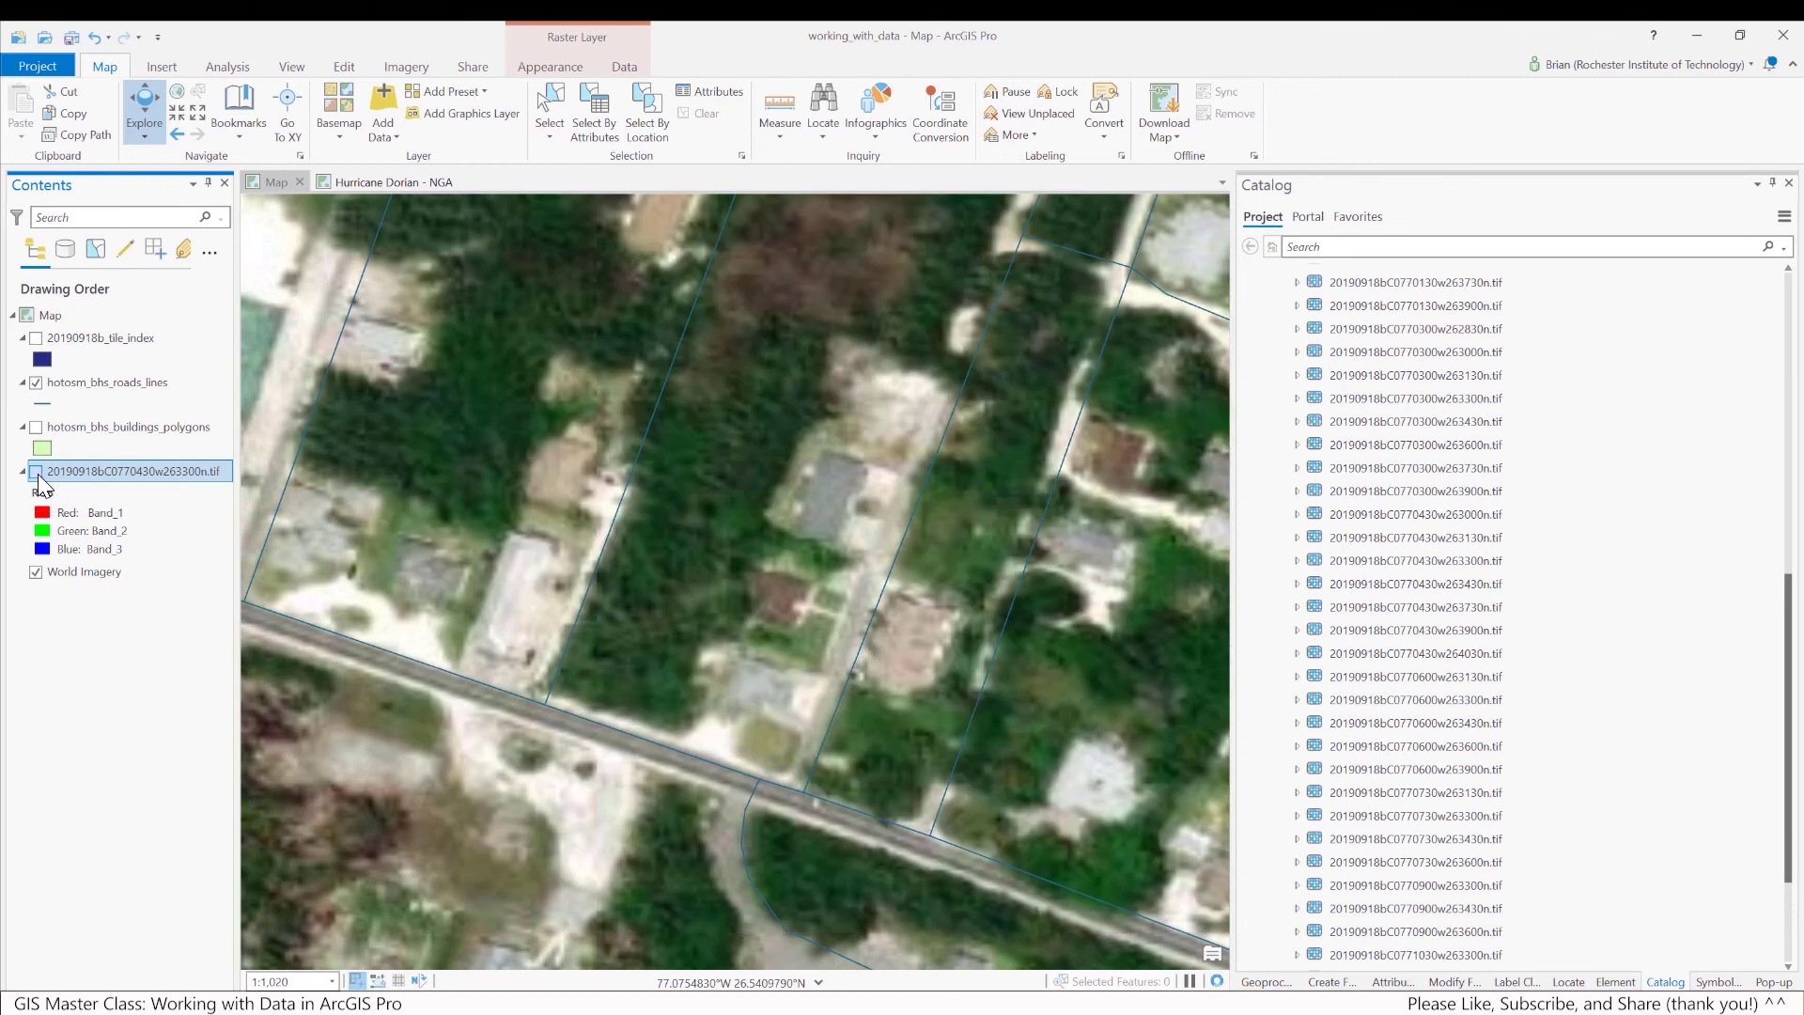
pyautogui.click(37, 472)
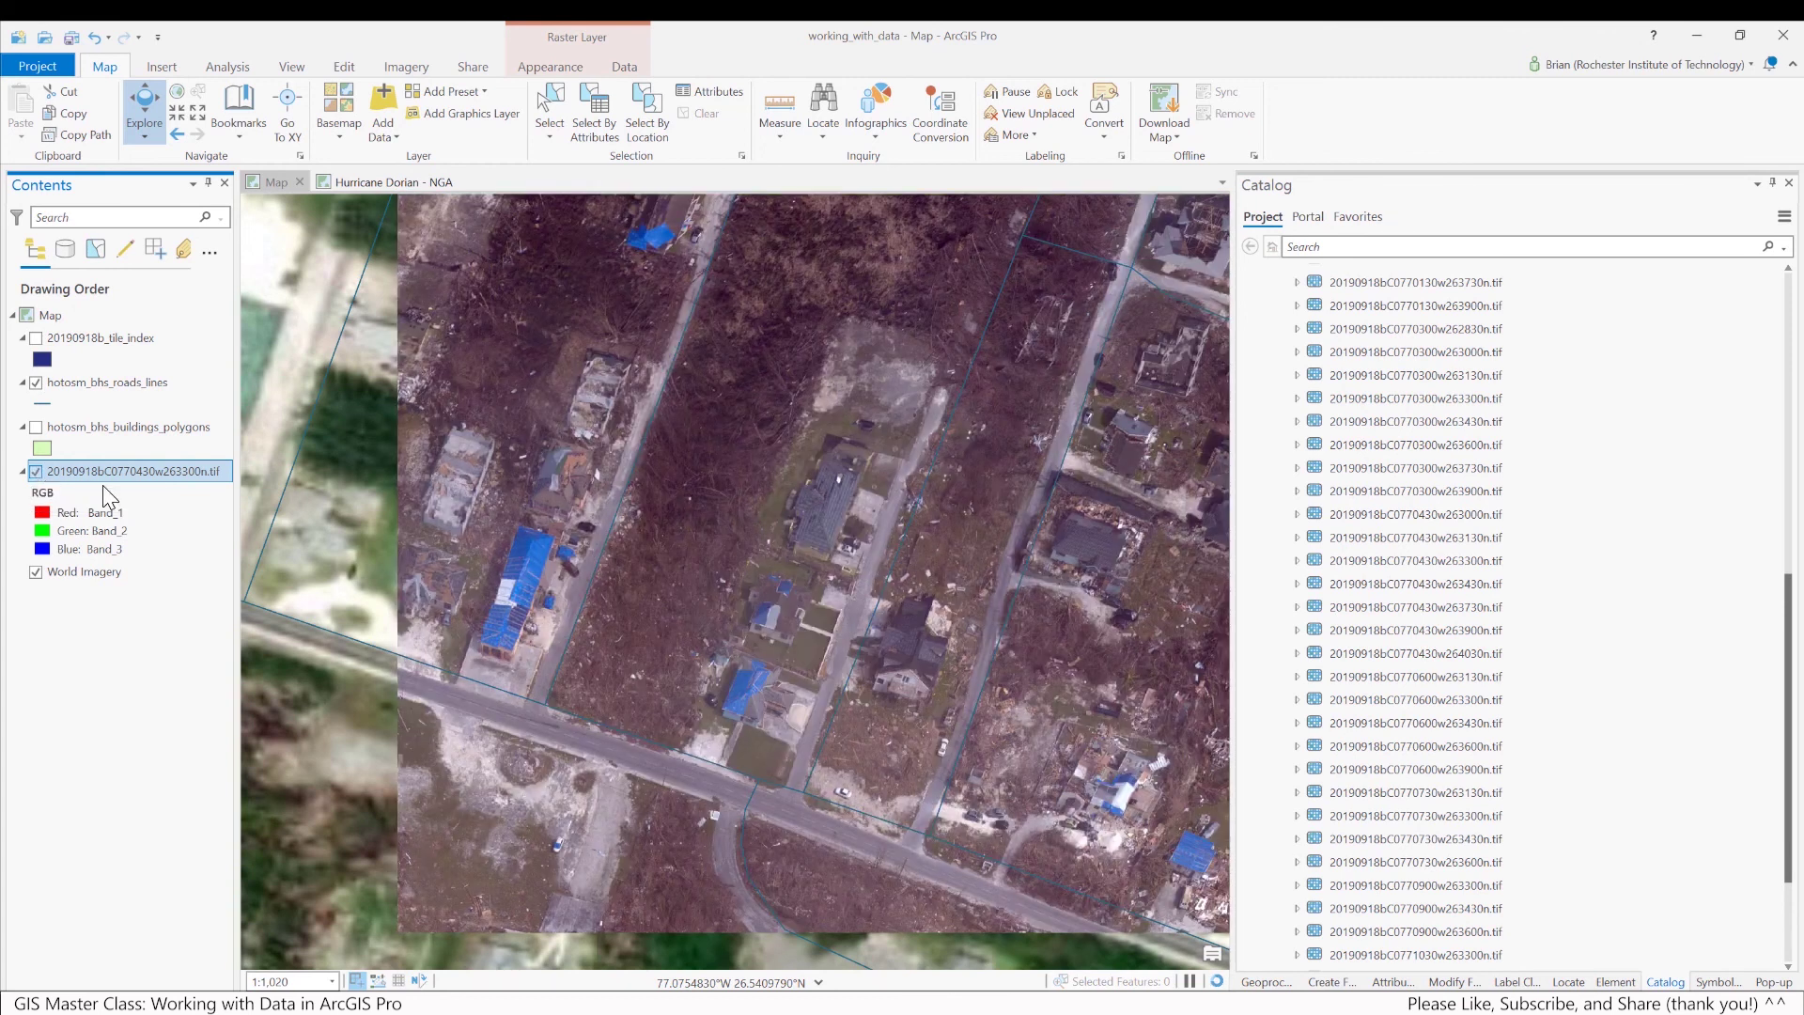